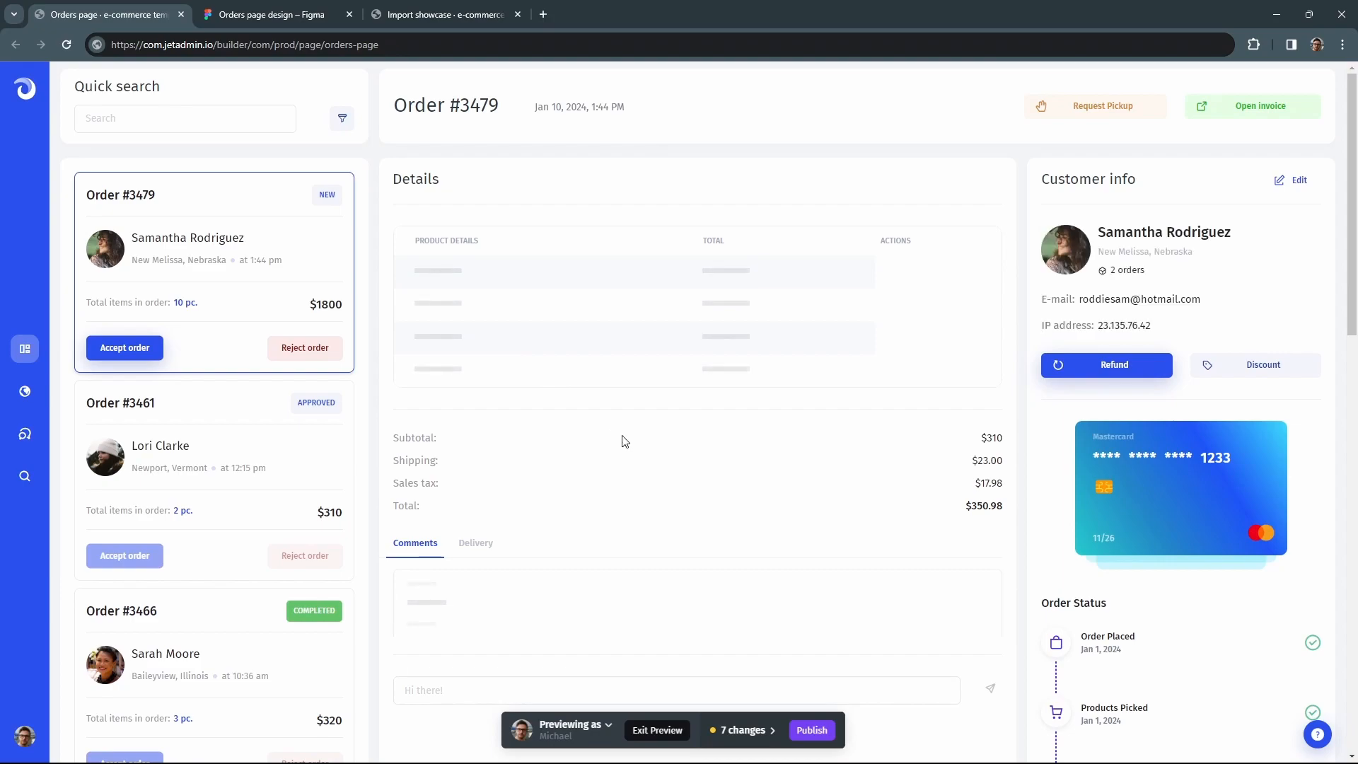
# Send a comment reply greeting the customer by first name and adding "Sure, I'll notify our guys about the special packaging. Have a great day!".
pyautogui.scroll(-1, 625, 443)
pyautogui.click(546, 613)
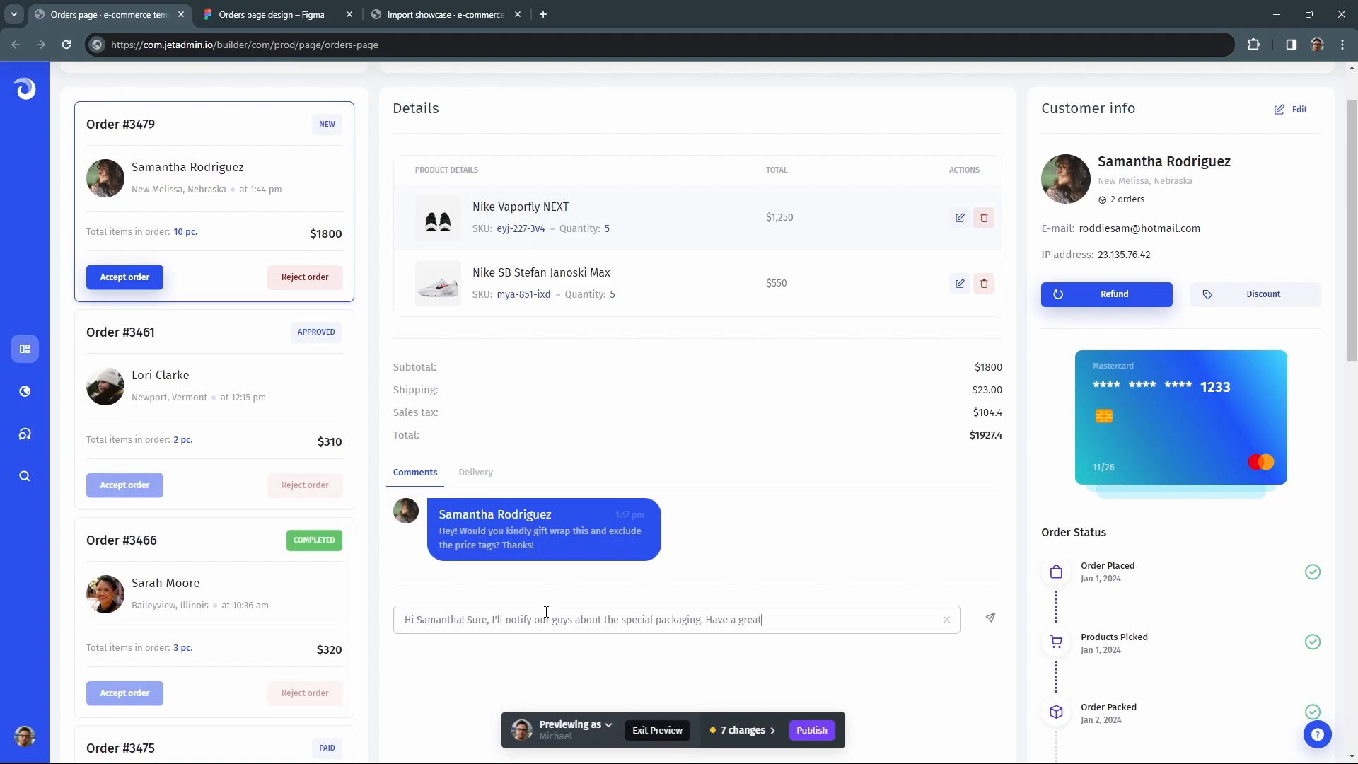
pyautogui.click(990, 618)
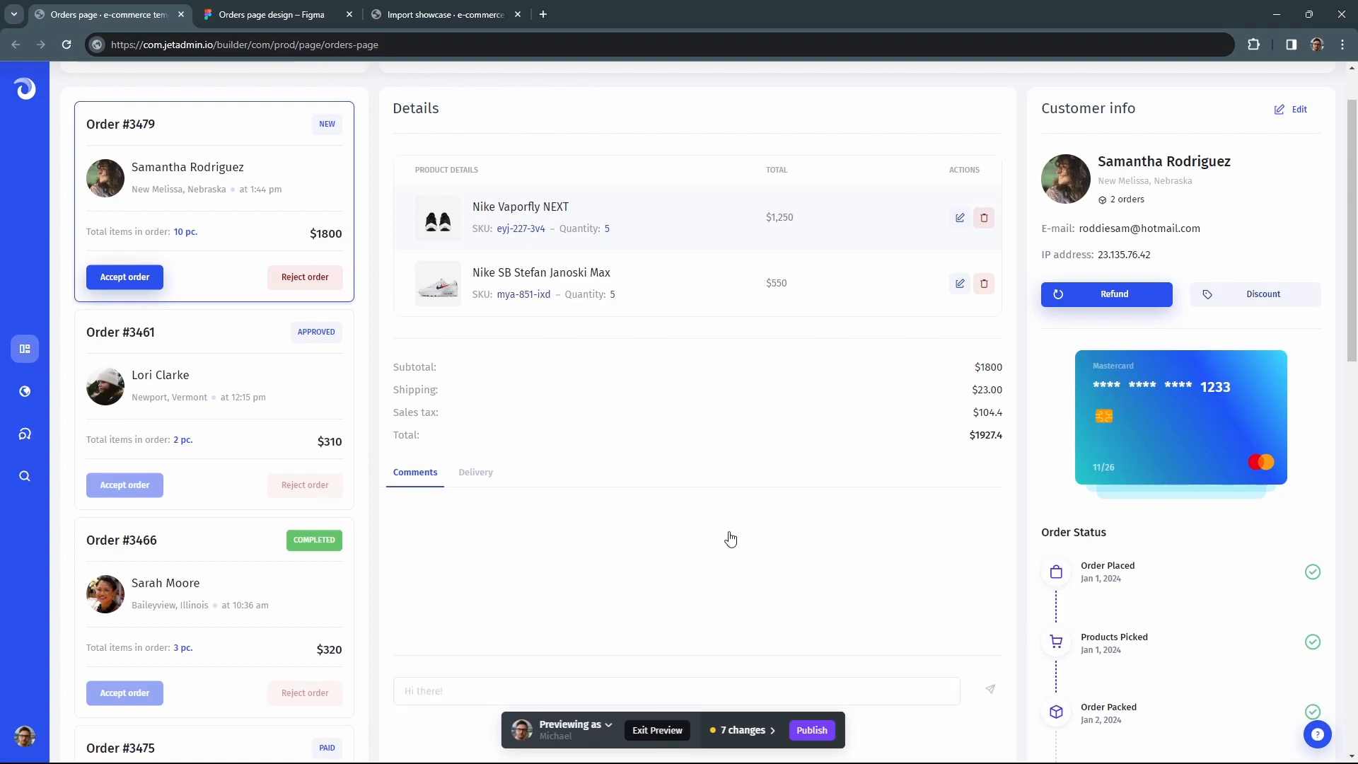
pyautogui.scroll(-2, 721, 524)
# Accept the new order in the orders gallery and exit the preview to return to the page builder.
pyautogui.scroll(3, 697, 500)
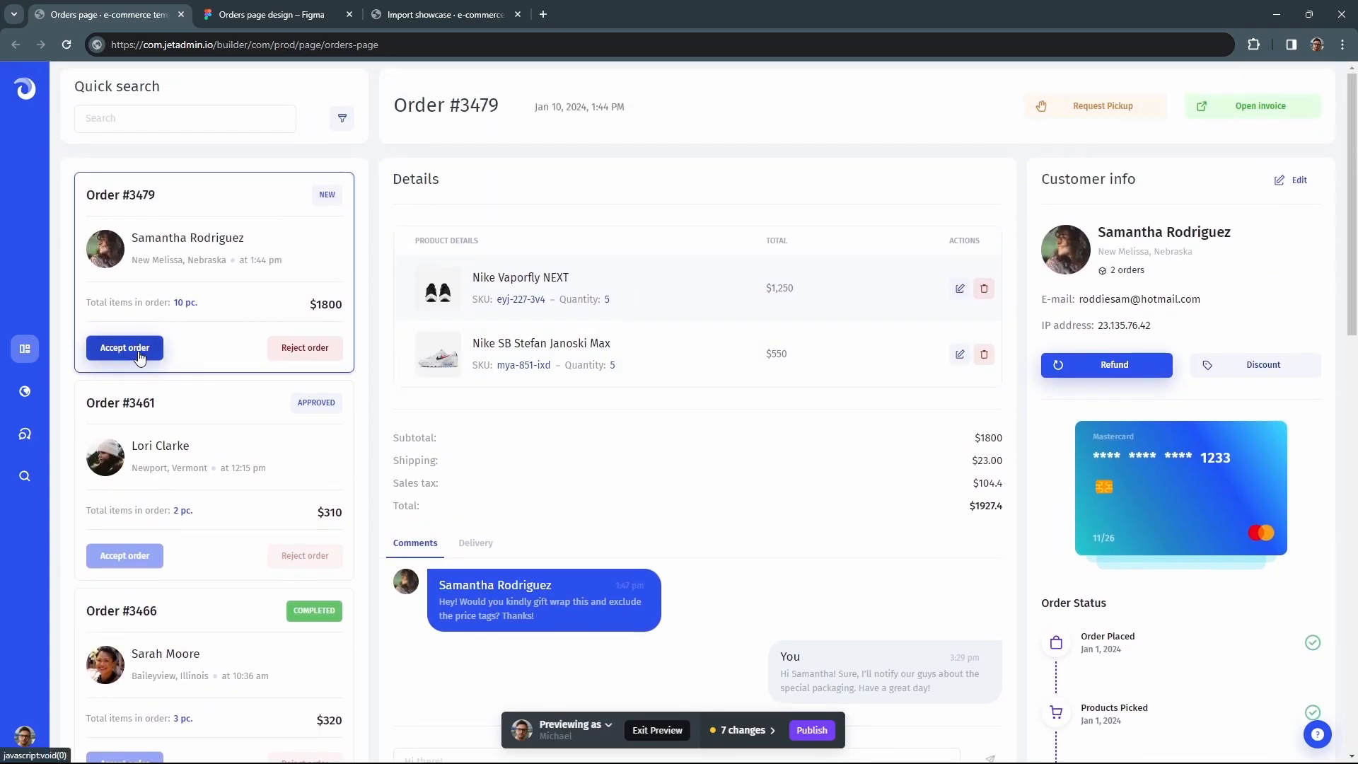
pyautogui.click(140, 357)
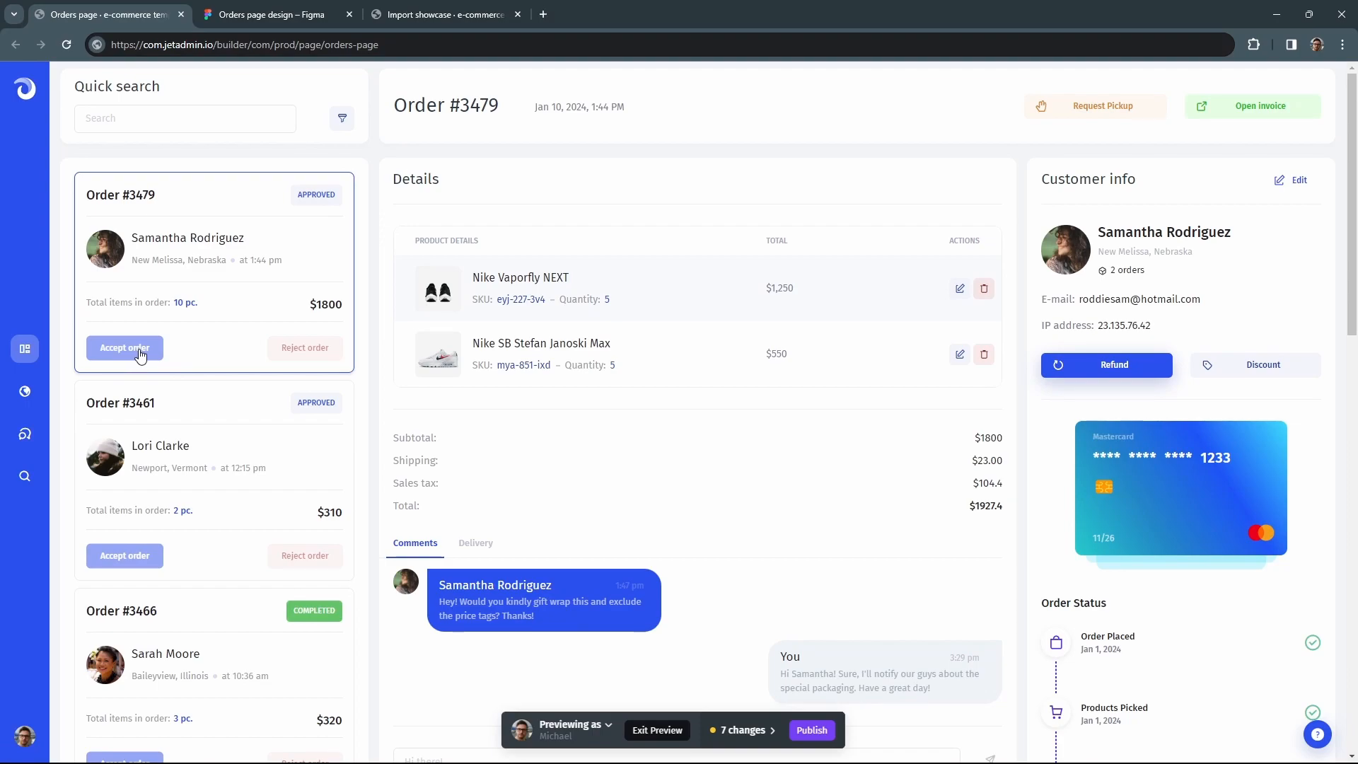
pyautogui.click(658, 730)
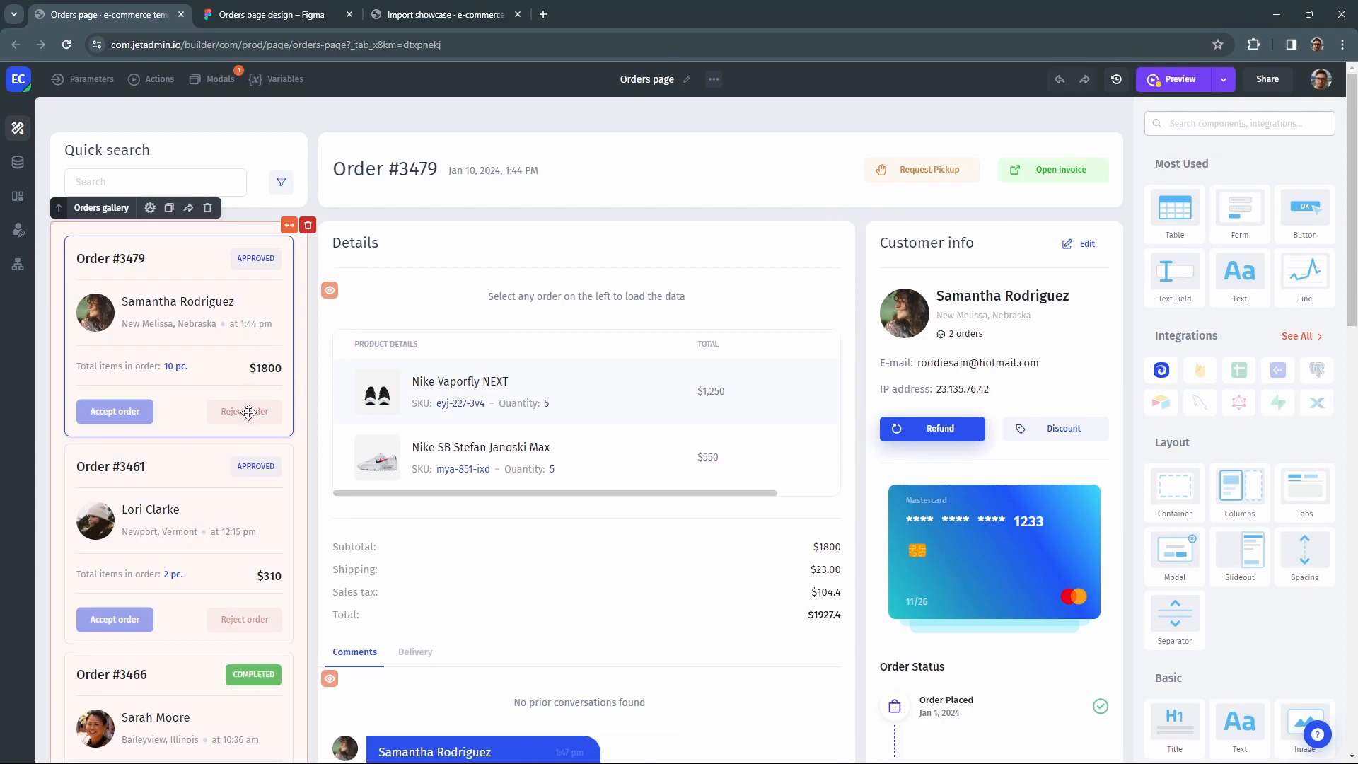
pyautogui.scroll(-1, 863, 364)
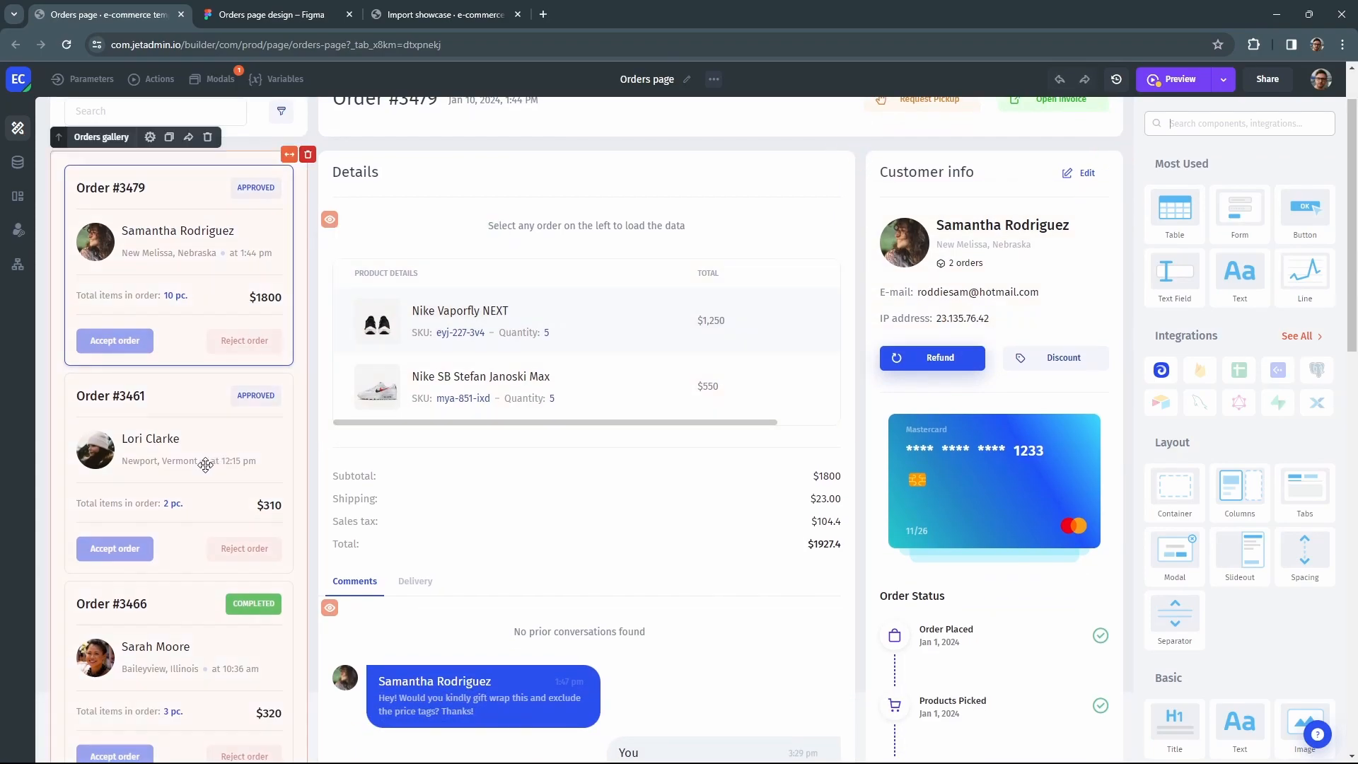
pyautogui.scroll(1, 198, 318)
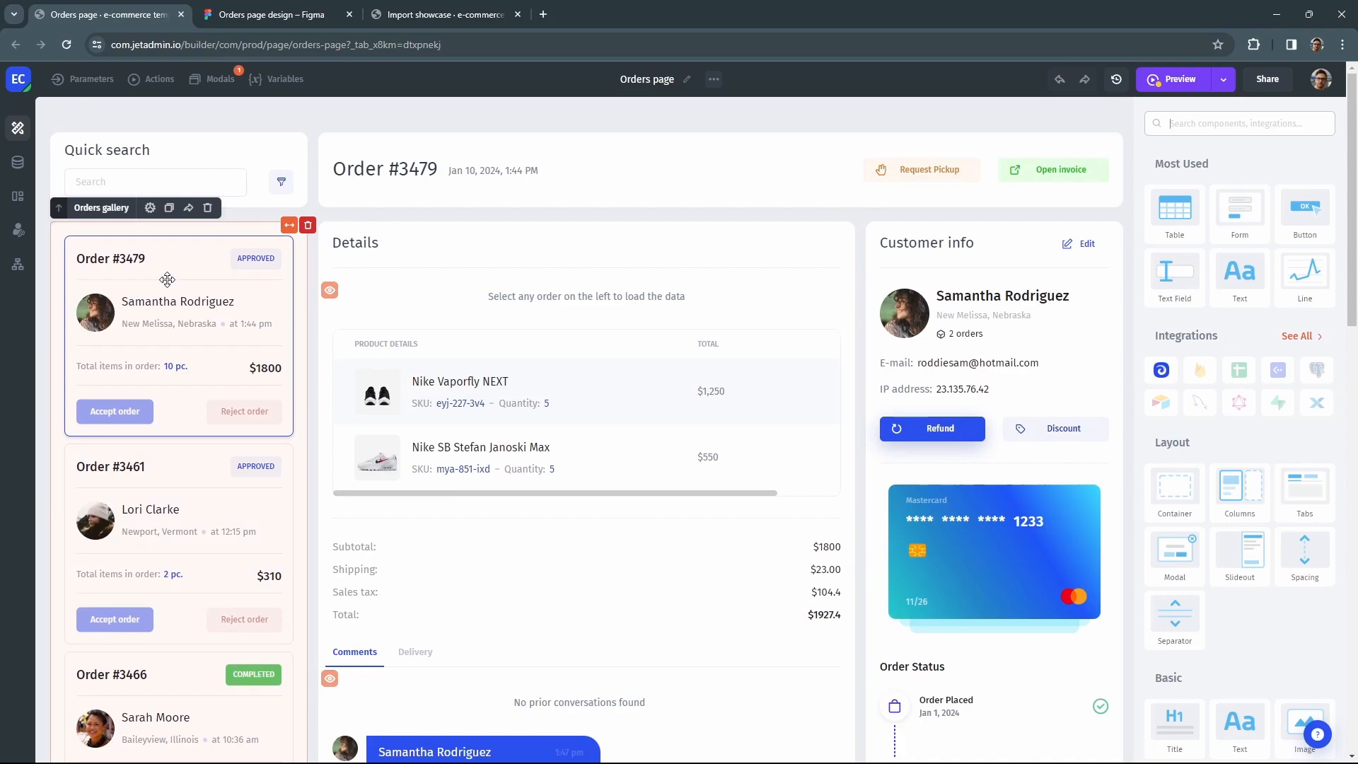
# Switch to the Orders page design file in Figma and examine its row of prototype frames.
pyautogui.click(271, 16)
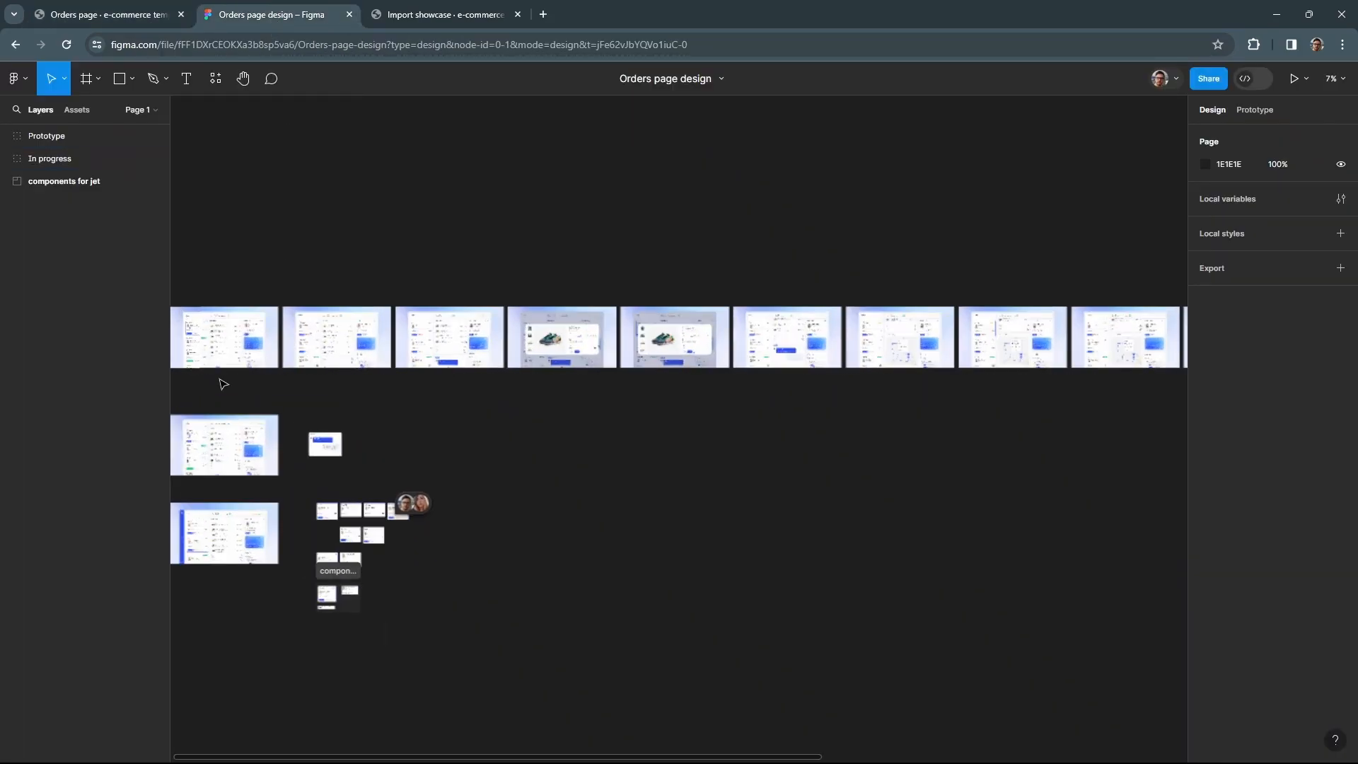
pyautogui.scroll(10, 224, 384)
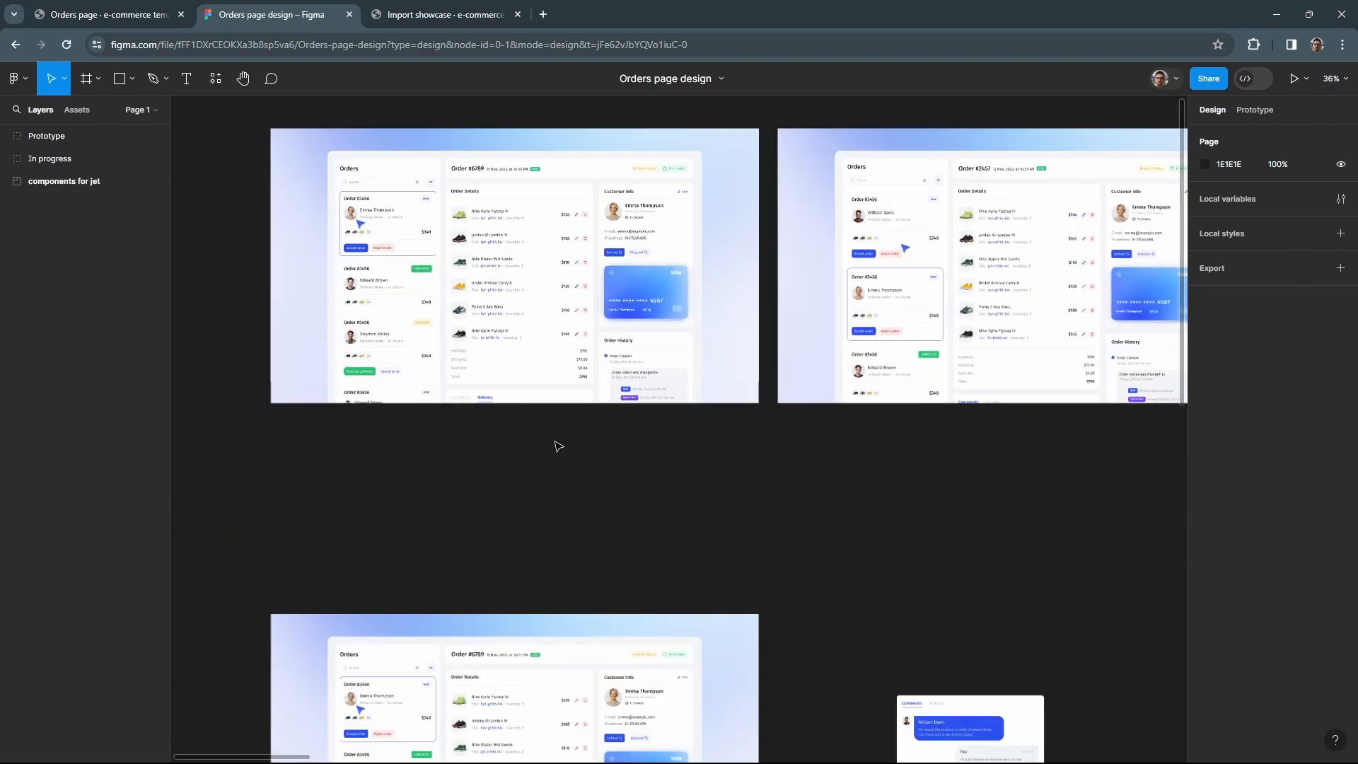
pyautogui.hscroll(10, 1015, 446)
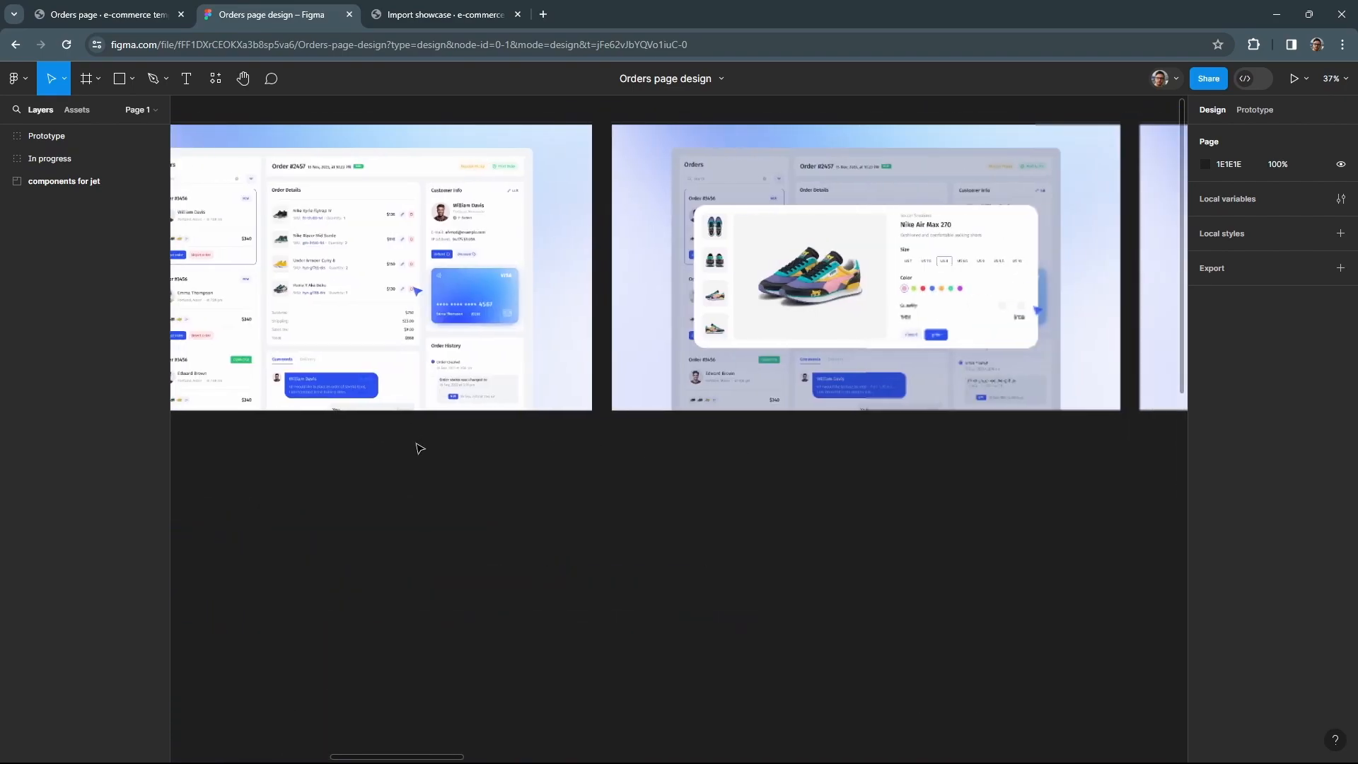
pyautogui.scroll(-5, 349, 505)
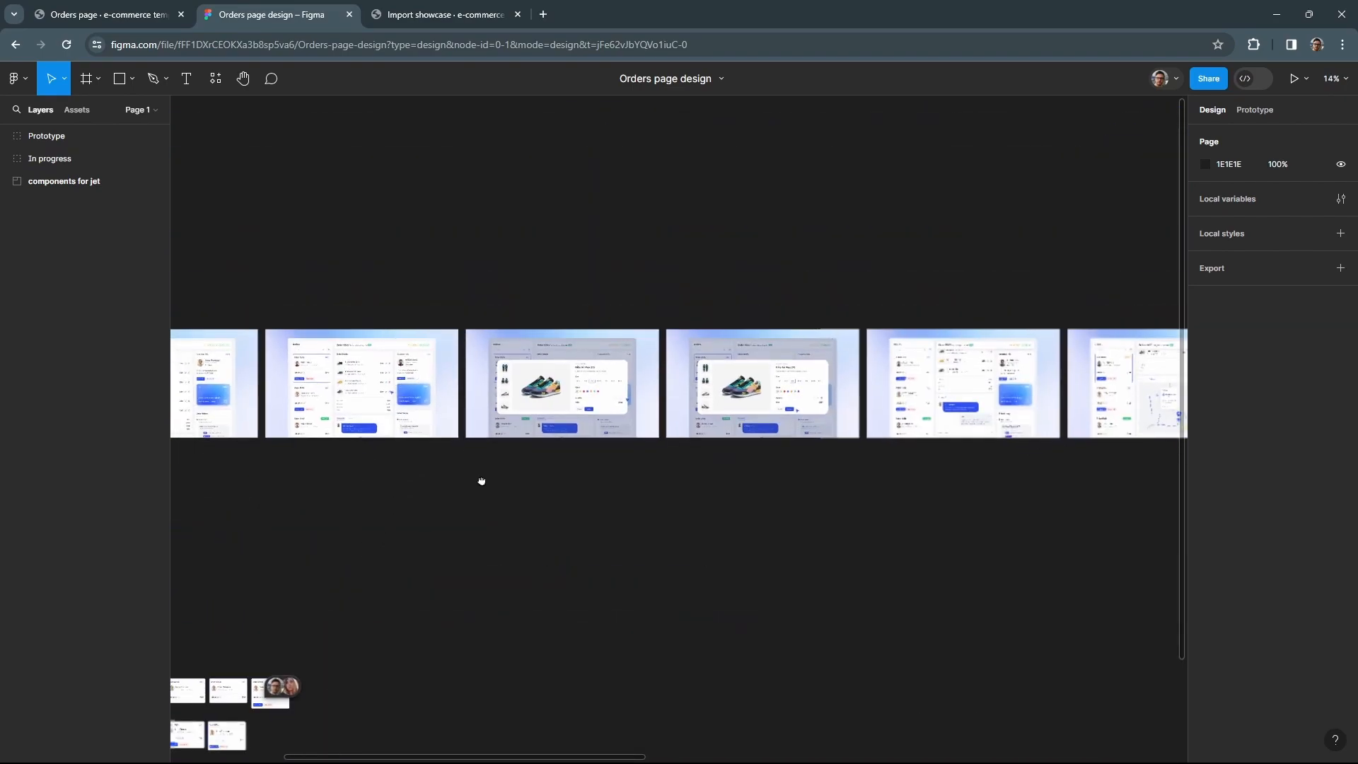
pyautogui.scroll(-6, 481, 538)
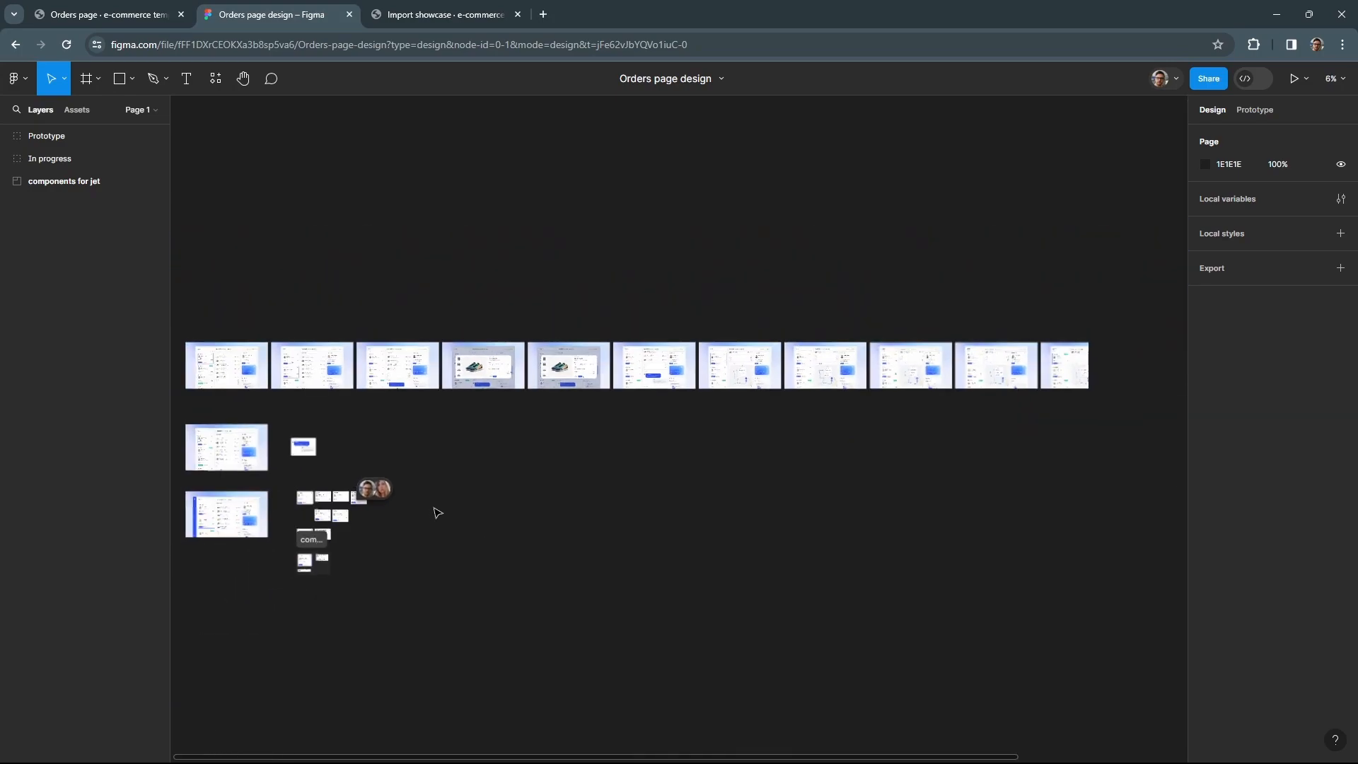
# On the Import showcase page in Jet Admin, start a new card component for the Orders gallery with the Designer.
pyautogui.click(450, 14)
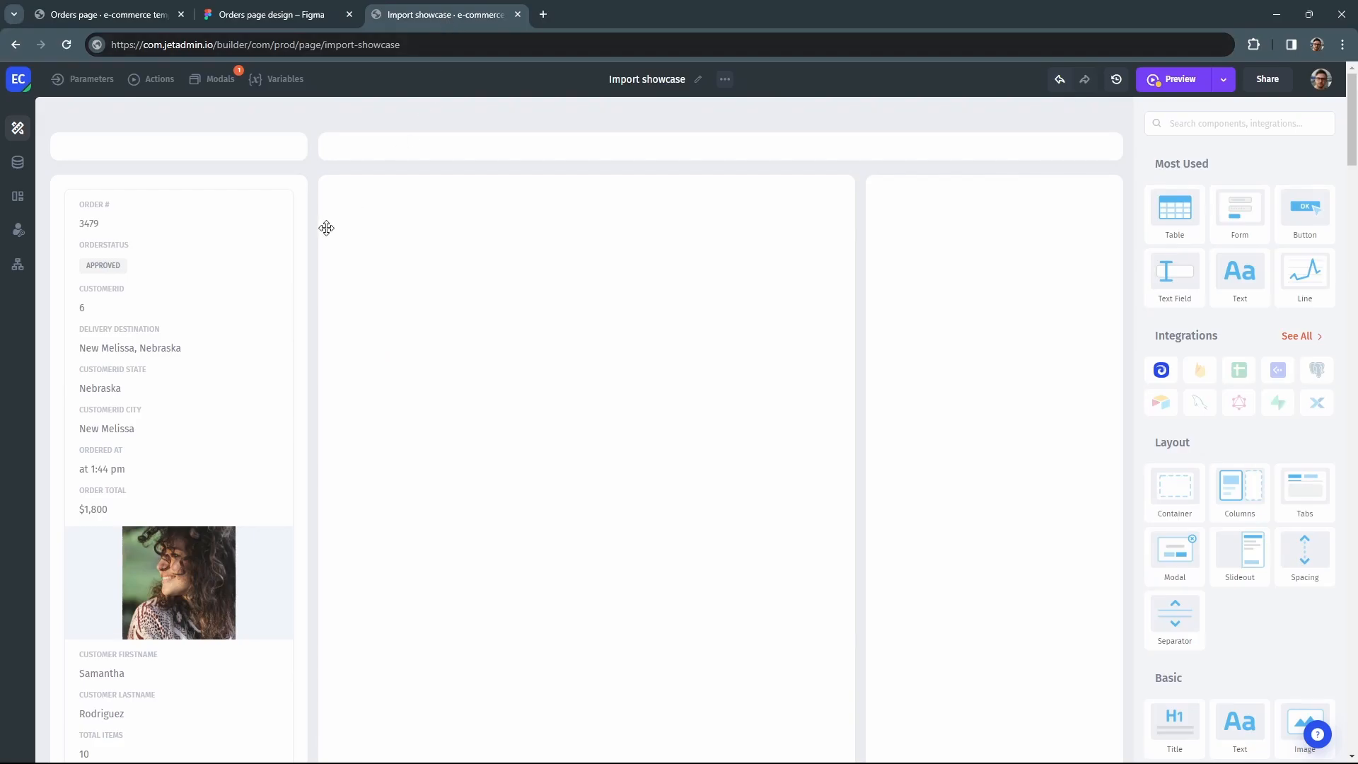
pyautogui.click(172, 314)
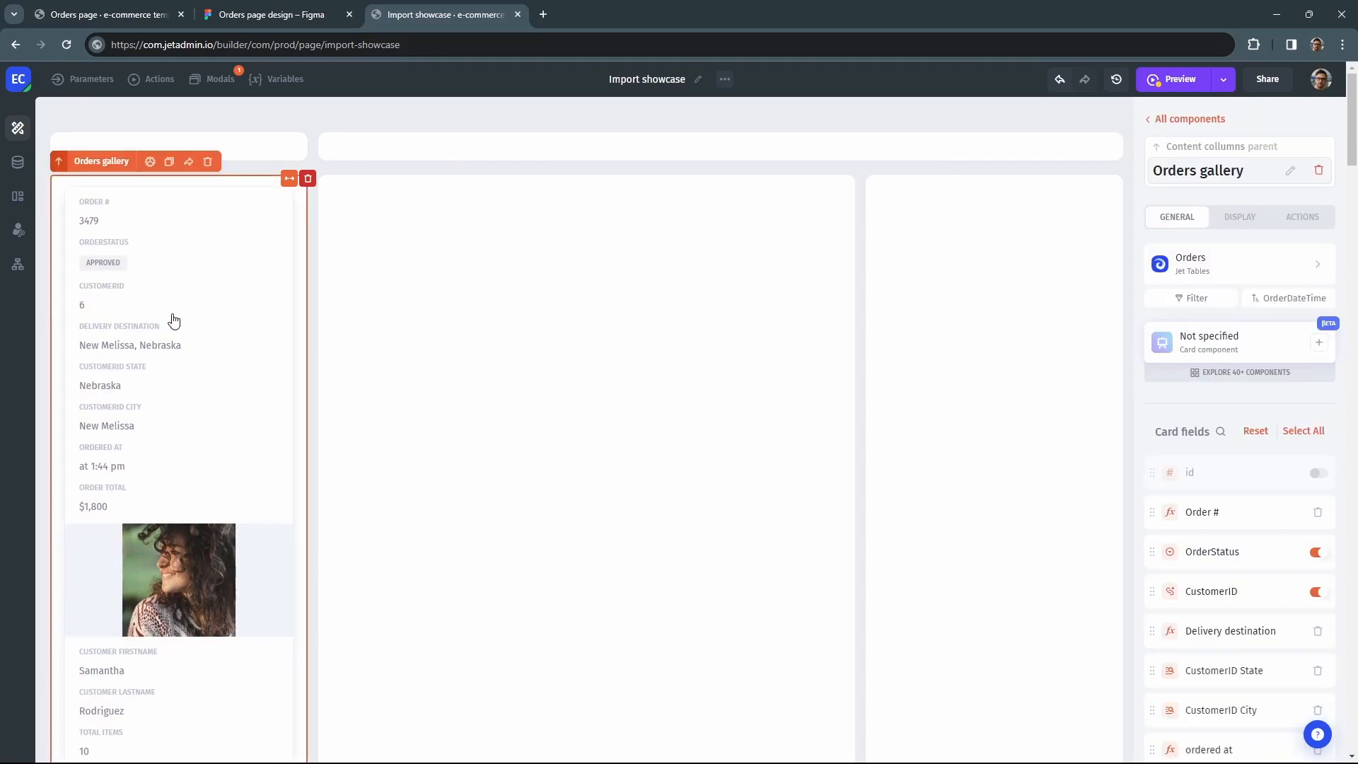
pyautogui.click(1320, 344)
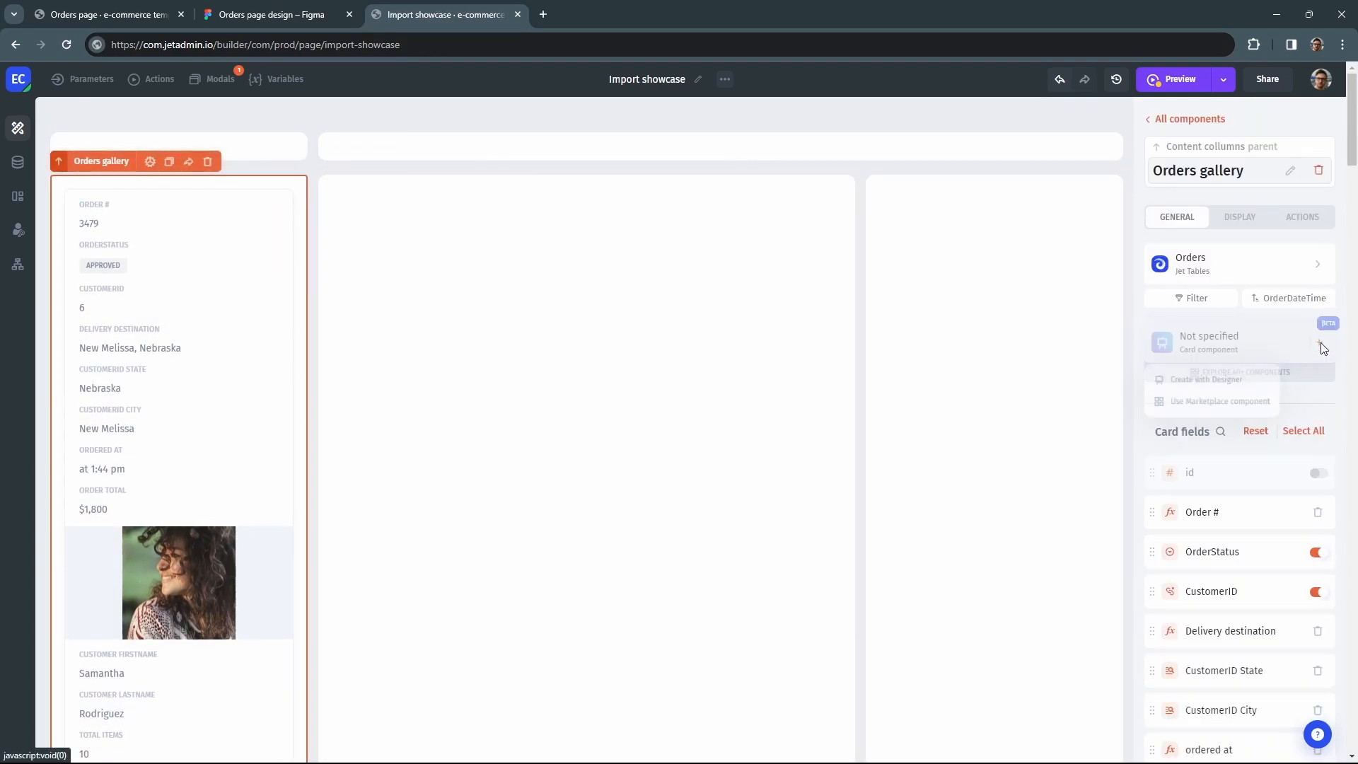
pyautogui.click(1211, 386)
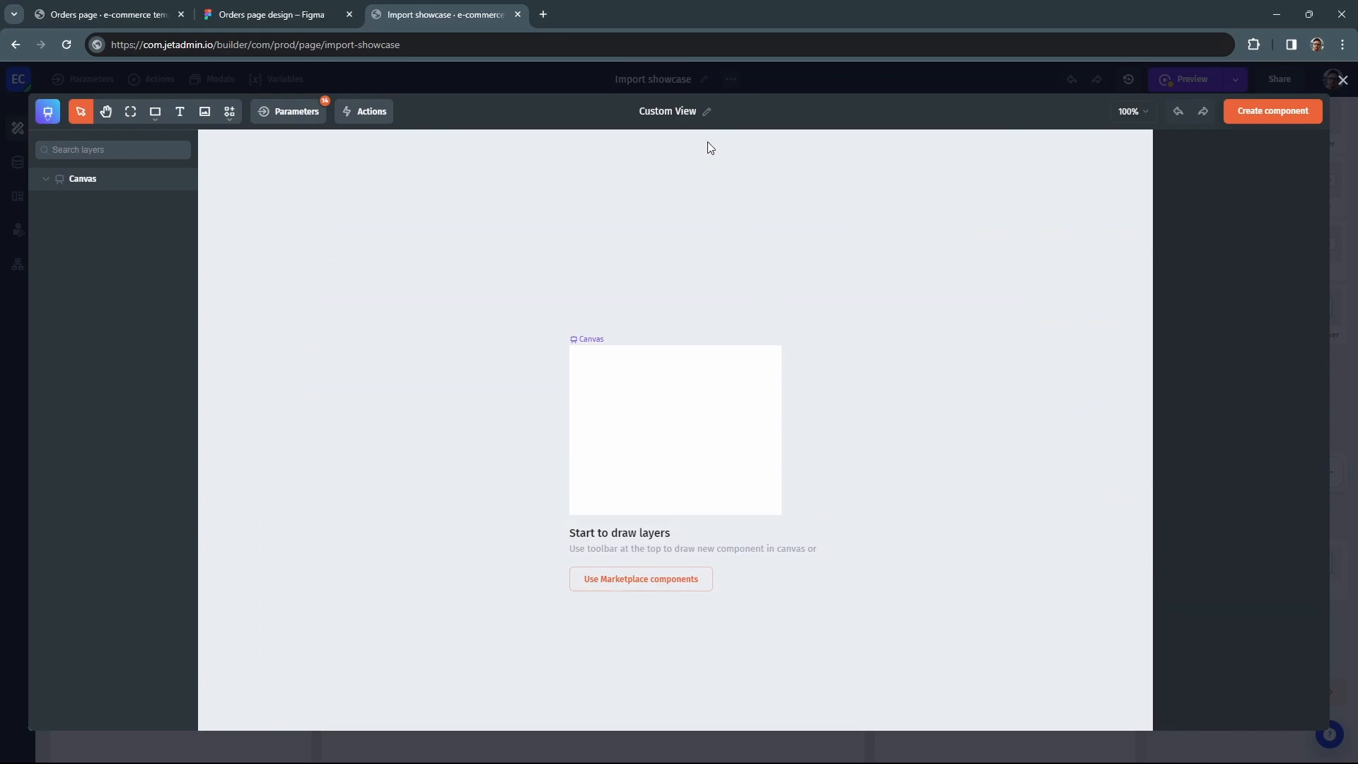
# Rename the custom component as "Orders gallery card".
pyautogui.click(707, 113)
pyautogui.write('Orders gall')
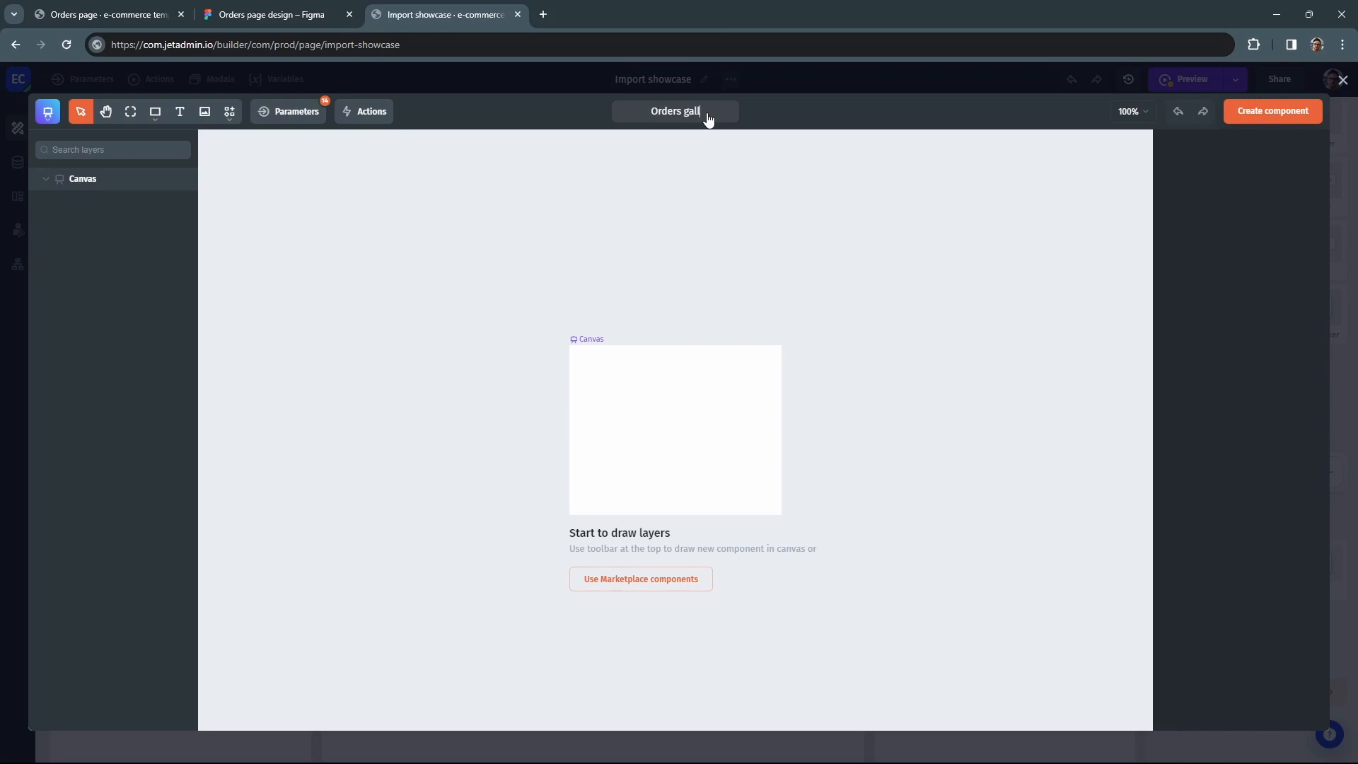
pyautogui.write('ery card')
pyautogui.press('Return')
# Start an import from Figma for the component and copy the import key.
pyautogui.click(48, 113)
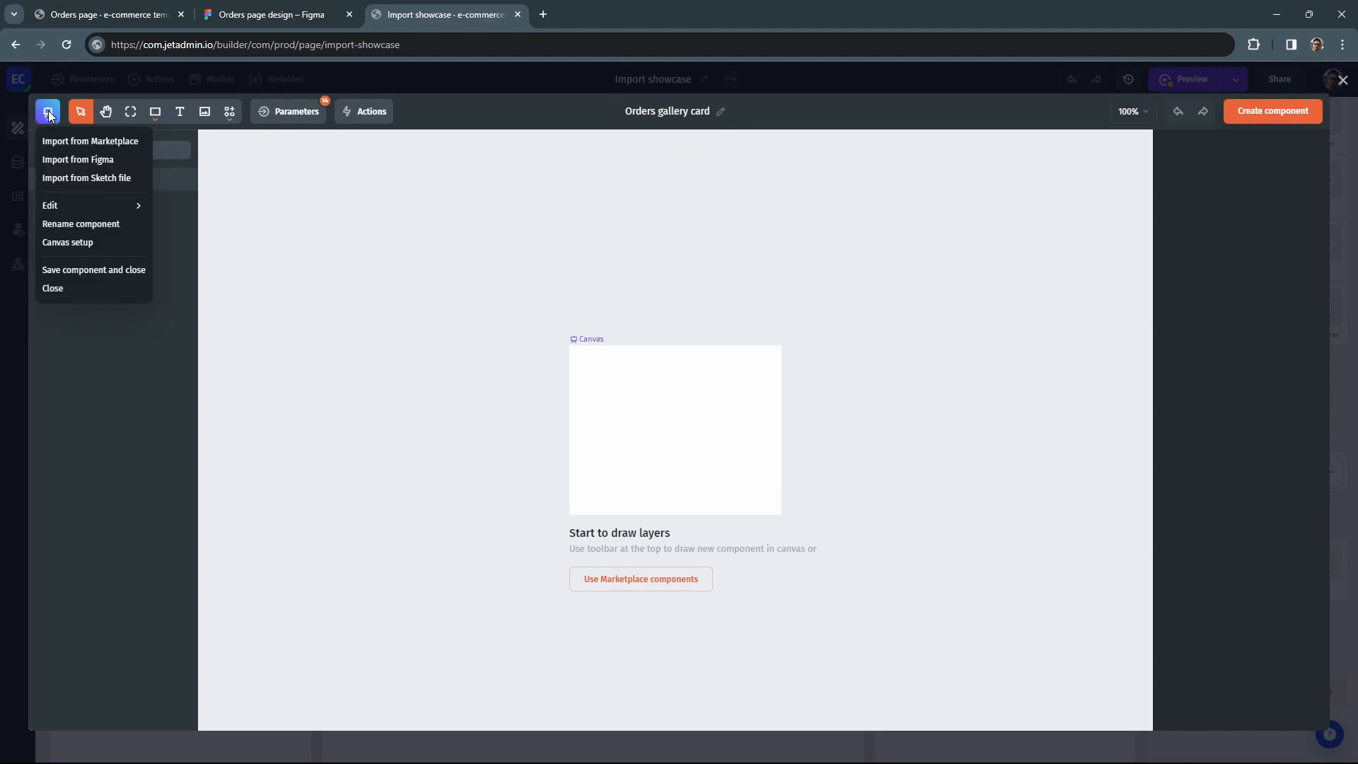
pyautogui.click(84, 160)
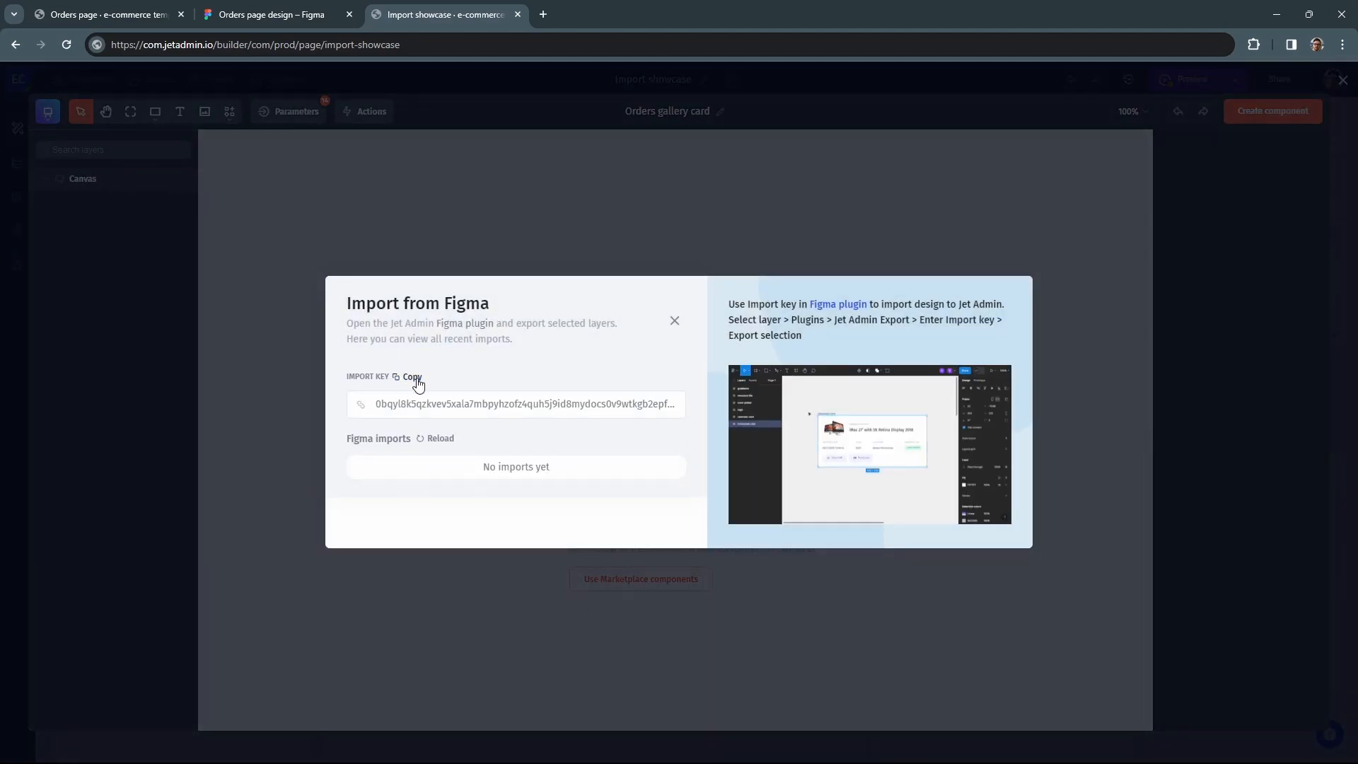
pyautogui.click(412, 377)
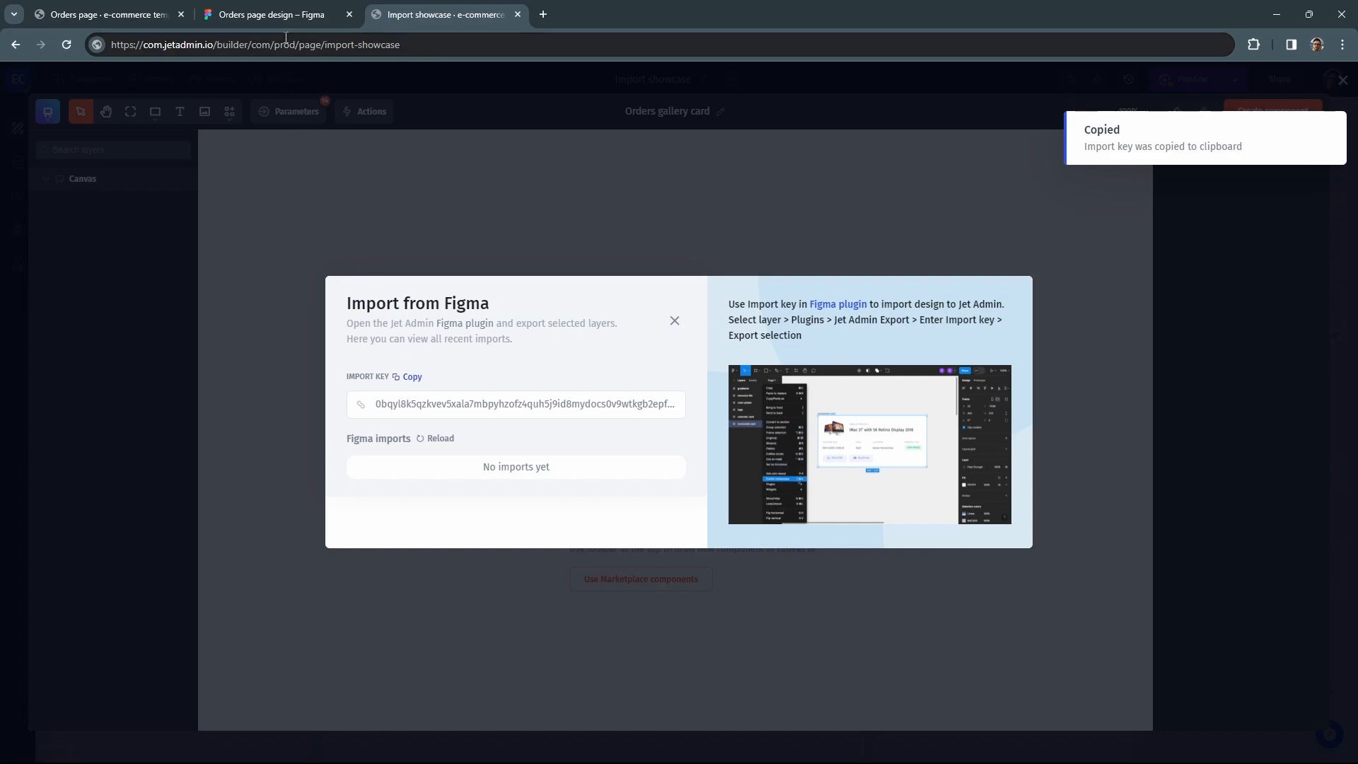
# Switch to the Figma design file and select the order card frame in the "components for jet" section.
pyautogui.click(269, 15)
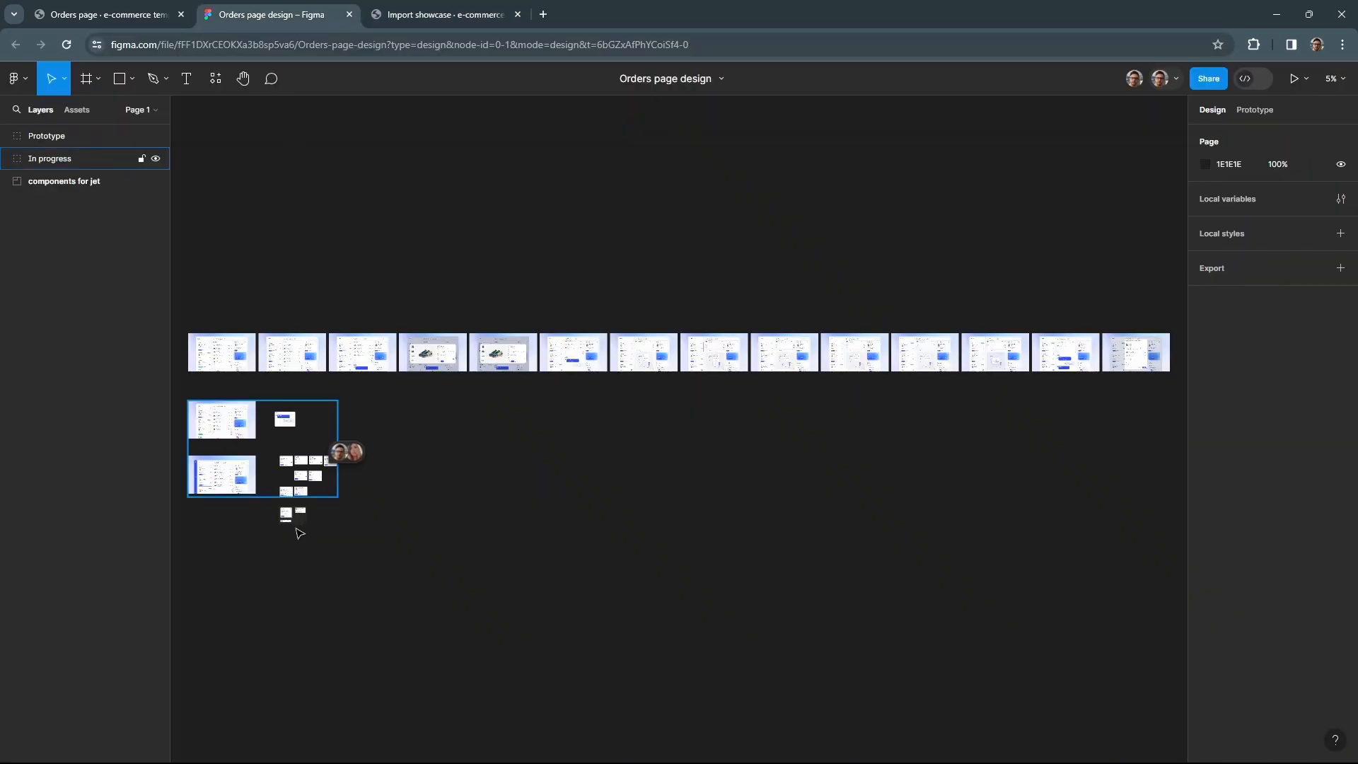
pyautogui.keyDown('ctrl'); pyautogui.scroll(5, 283, 523); pyautogui.keyUp('ctrl')
pyautogui.keyDown('ctrl'); pyautogui.scroll(10, 286, 521); pyautogui.keyUp('ctrl')
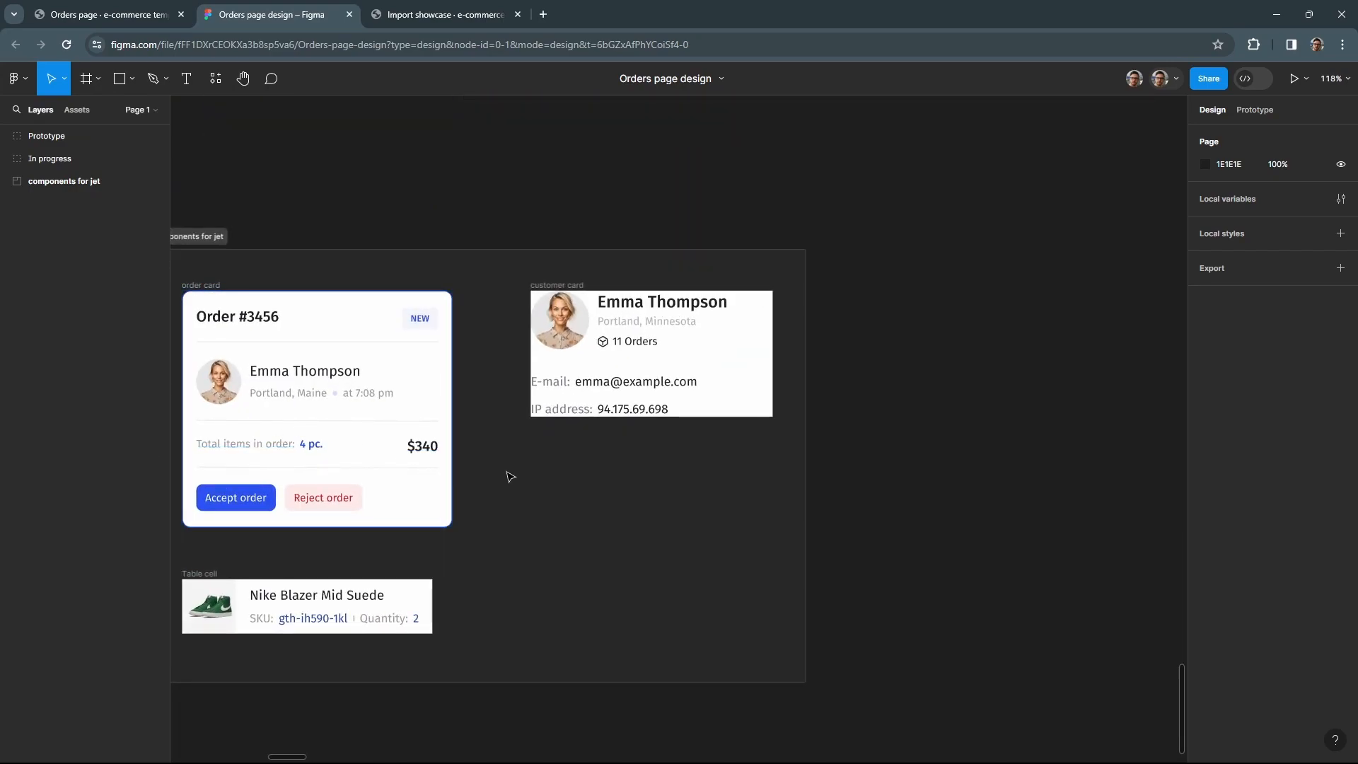
pyautogui.hscroll(-5, 512, 476)
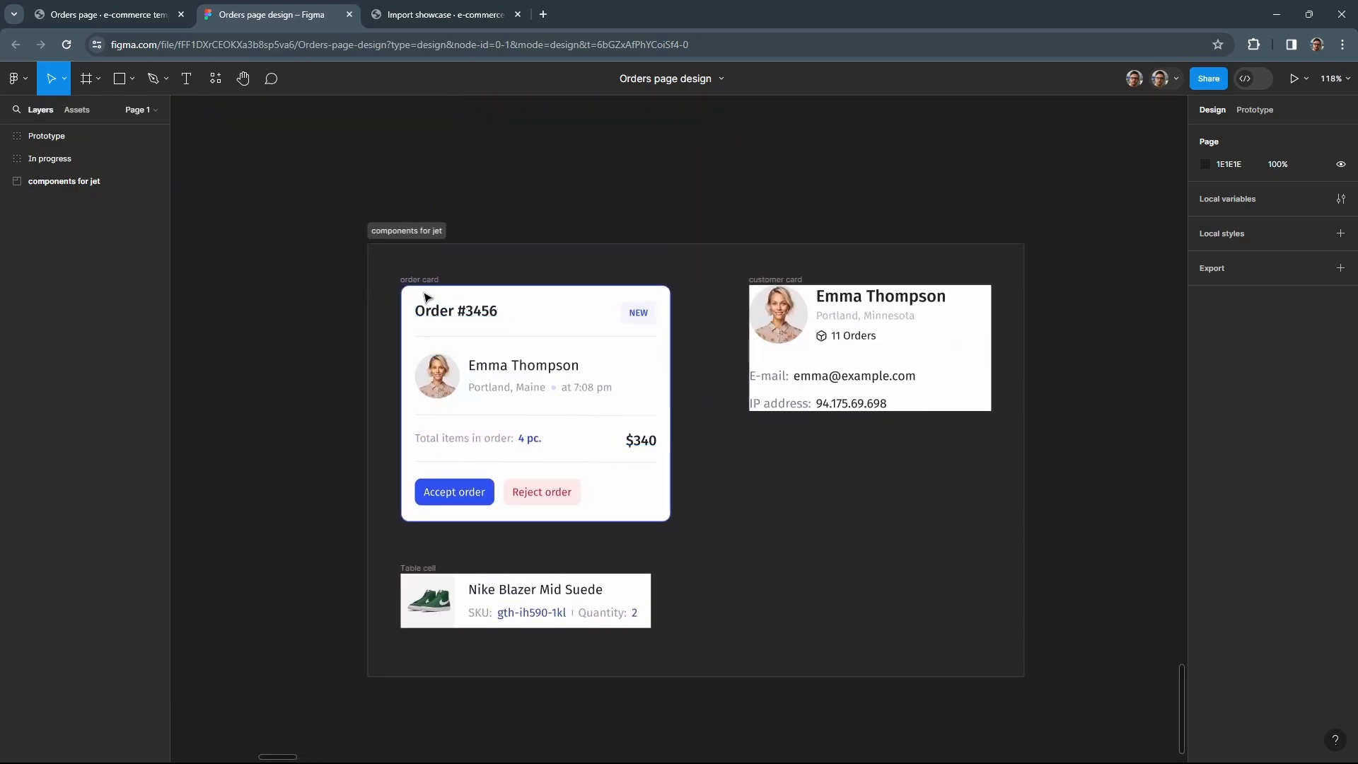
pyautogui.click(431, 283)
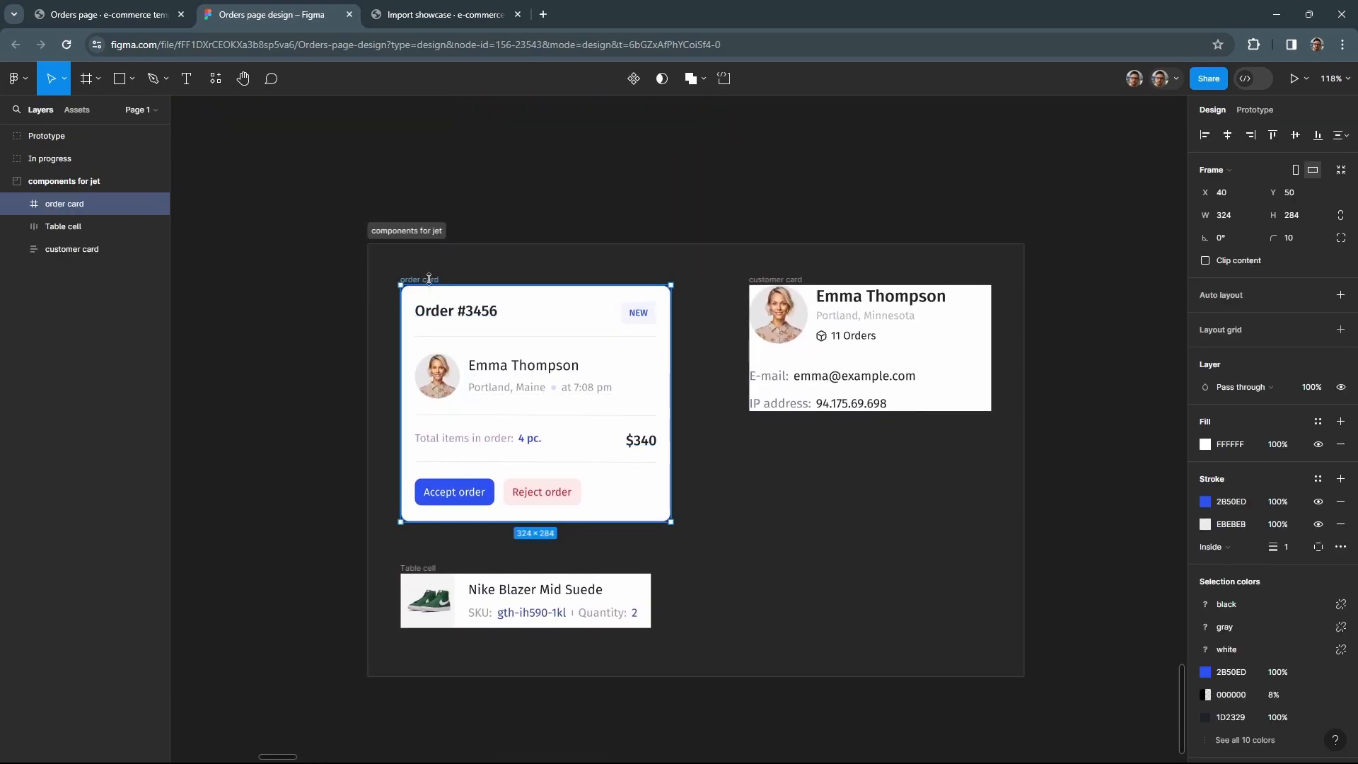
# Search the plugins for "Jet" and run Jet Admin Export on the order card frame.
pyautogui.rightClick(58, 206)
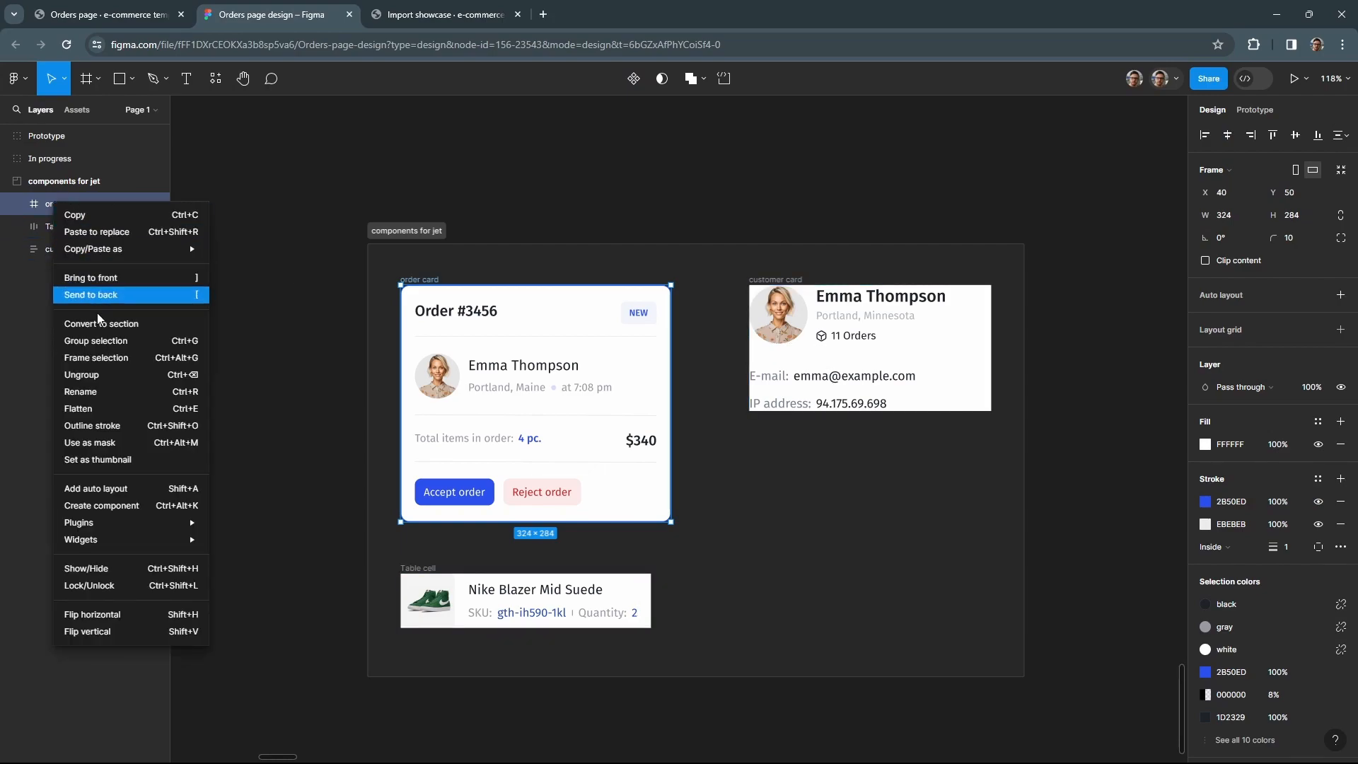
pyautogui.moveTo(145, 523)
pyautogui.click(232, 521)
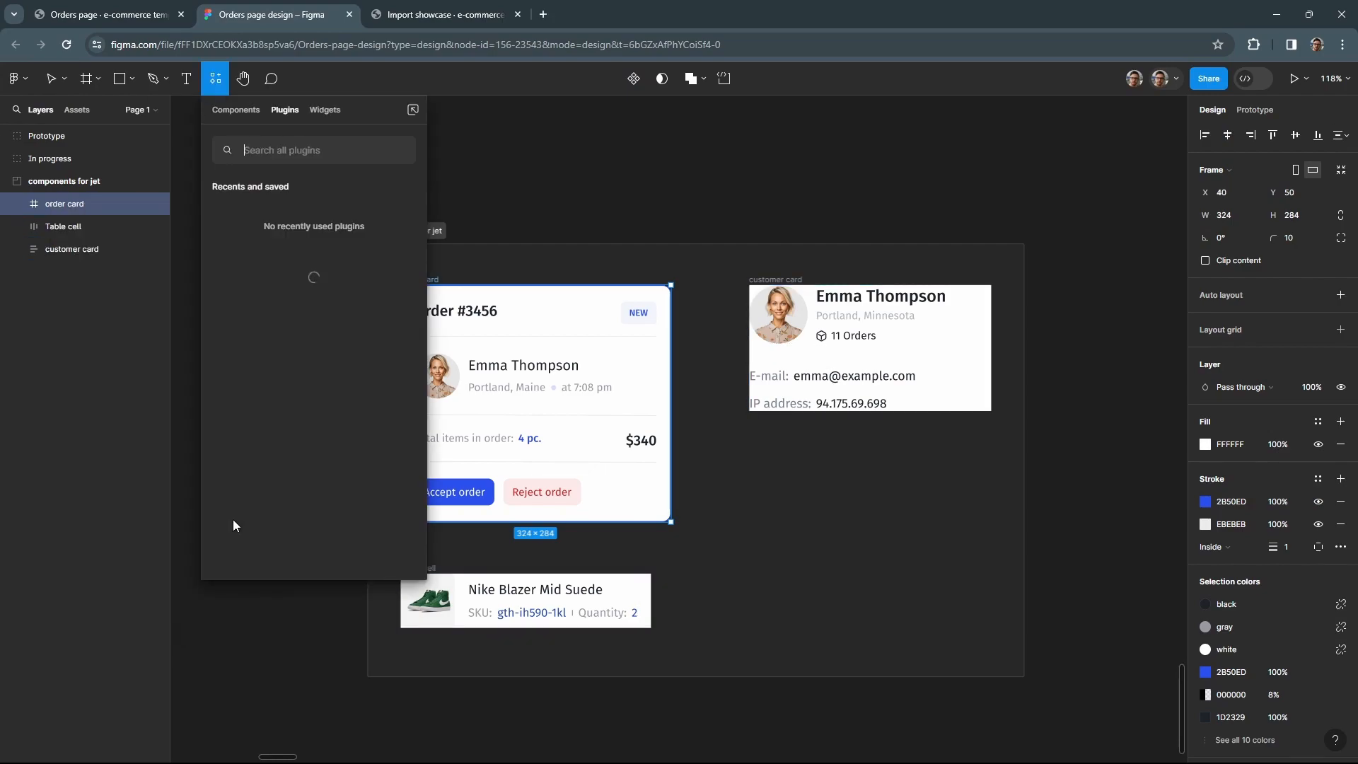
pyautogui.click(281, 152)
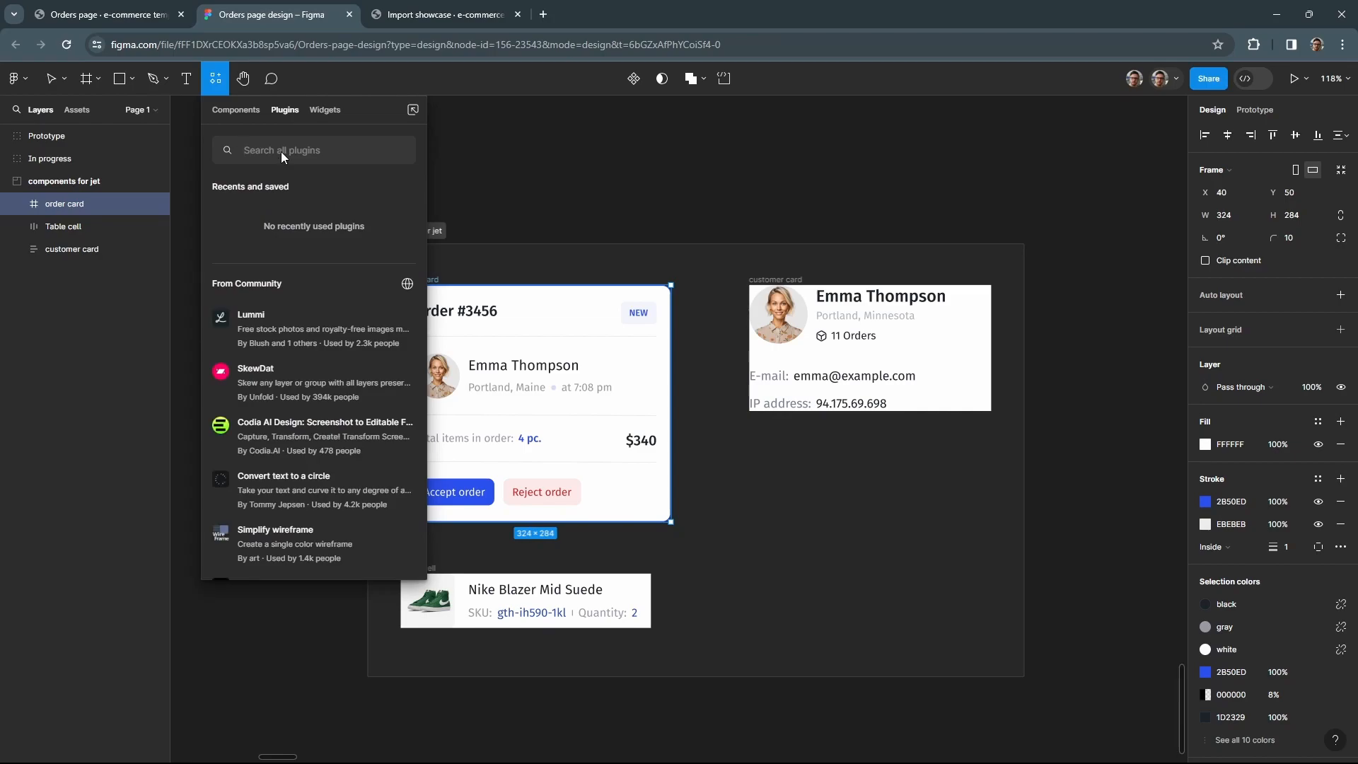
pyautogui.write('Jet')
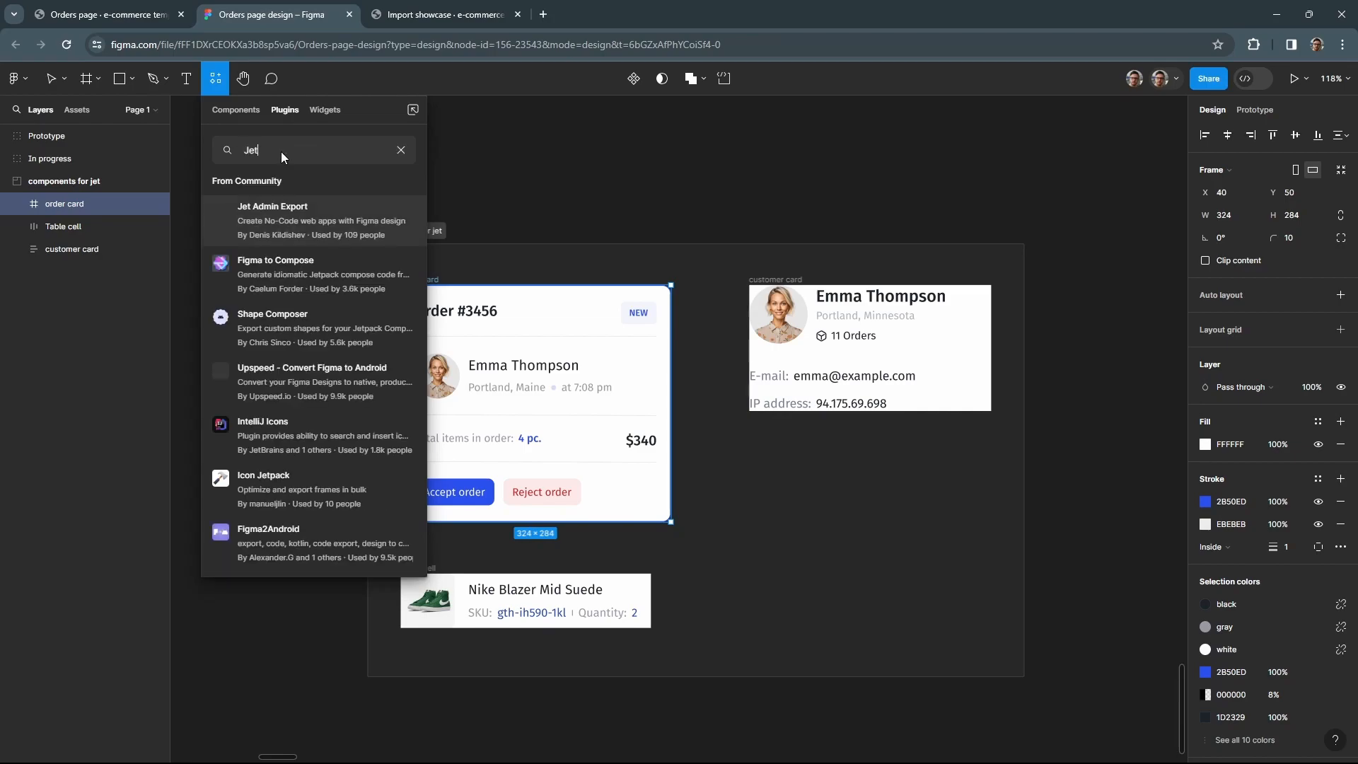
pyautogui.click(399, 221)
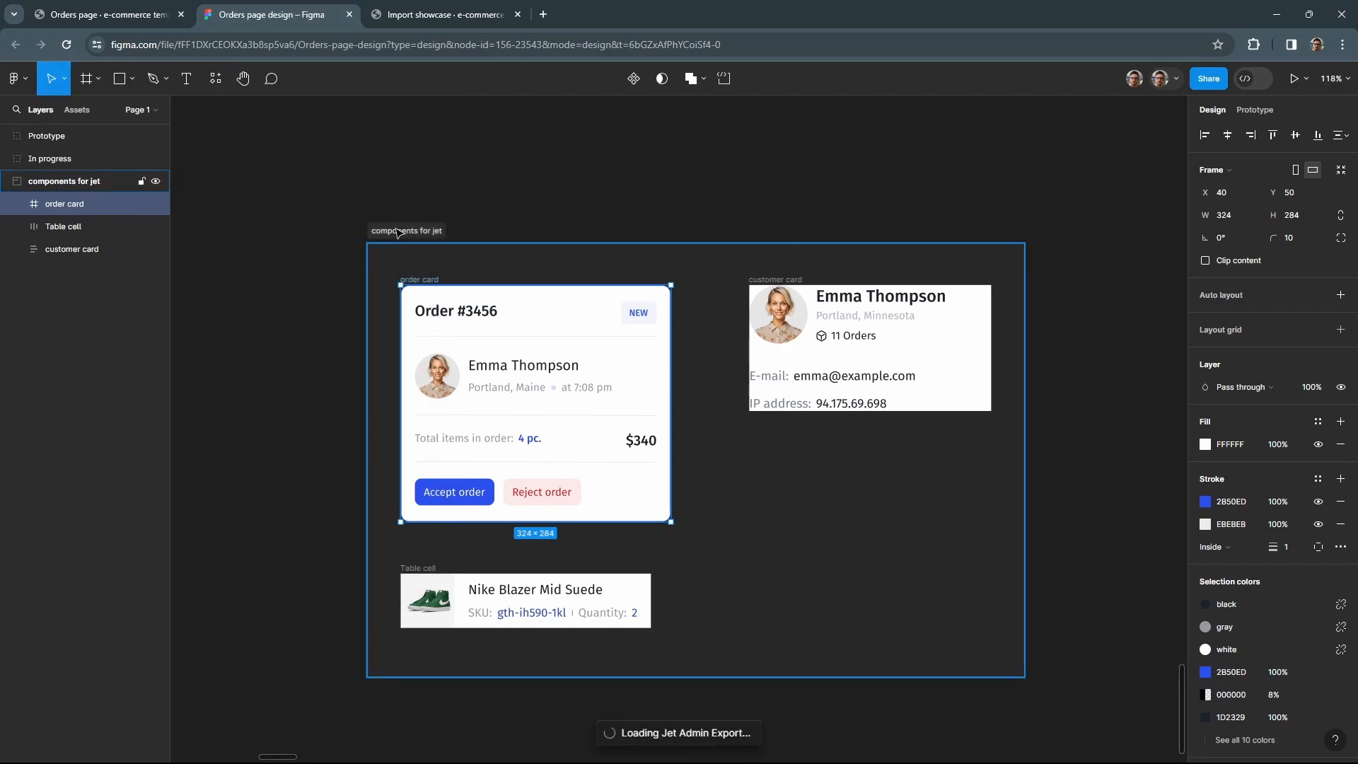
# Paste the import key into the Jet Admin Export plugin and export the selected order card.
pyautogui.click(637, 411)
pyautogui.hotkey('ctrl', 'v')
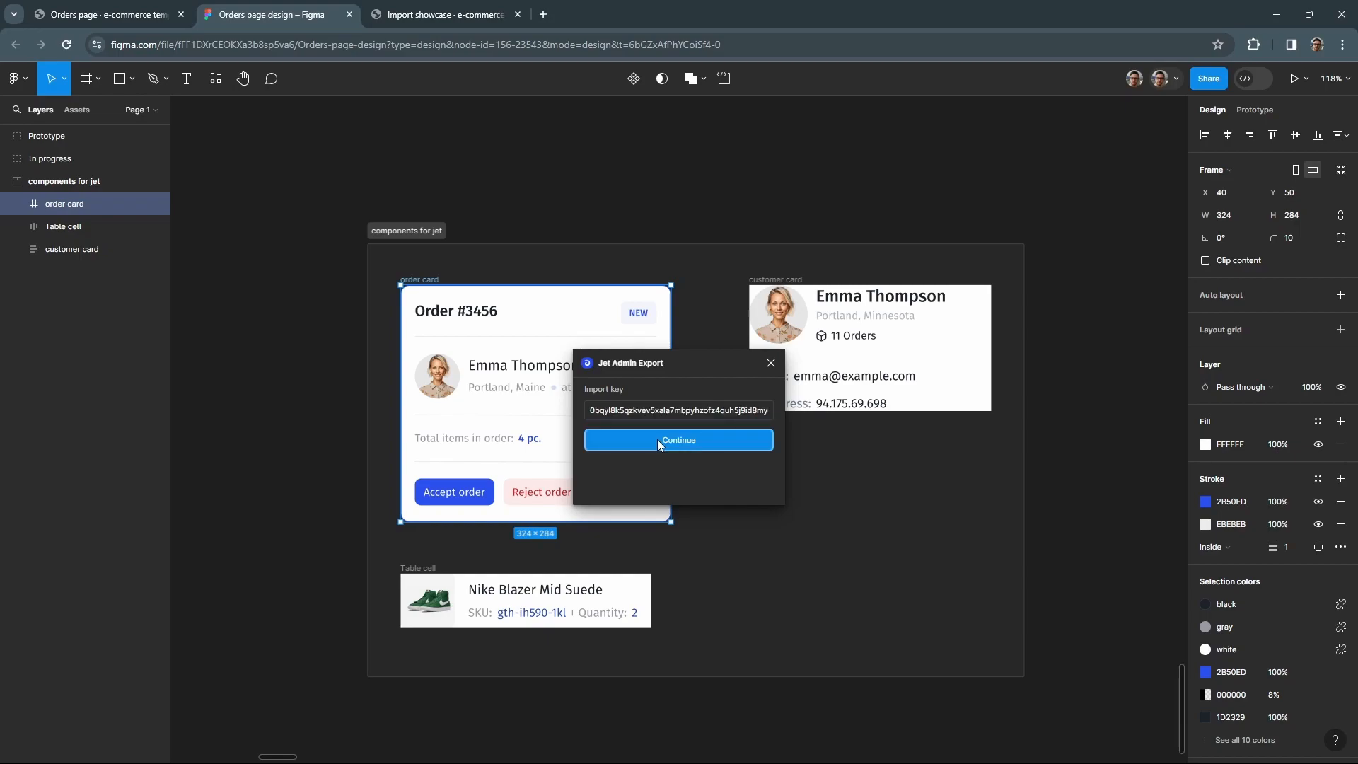
pyautogui.click(656, 439)
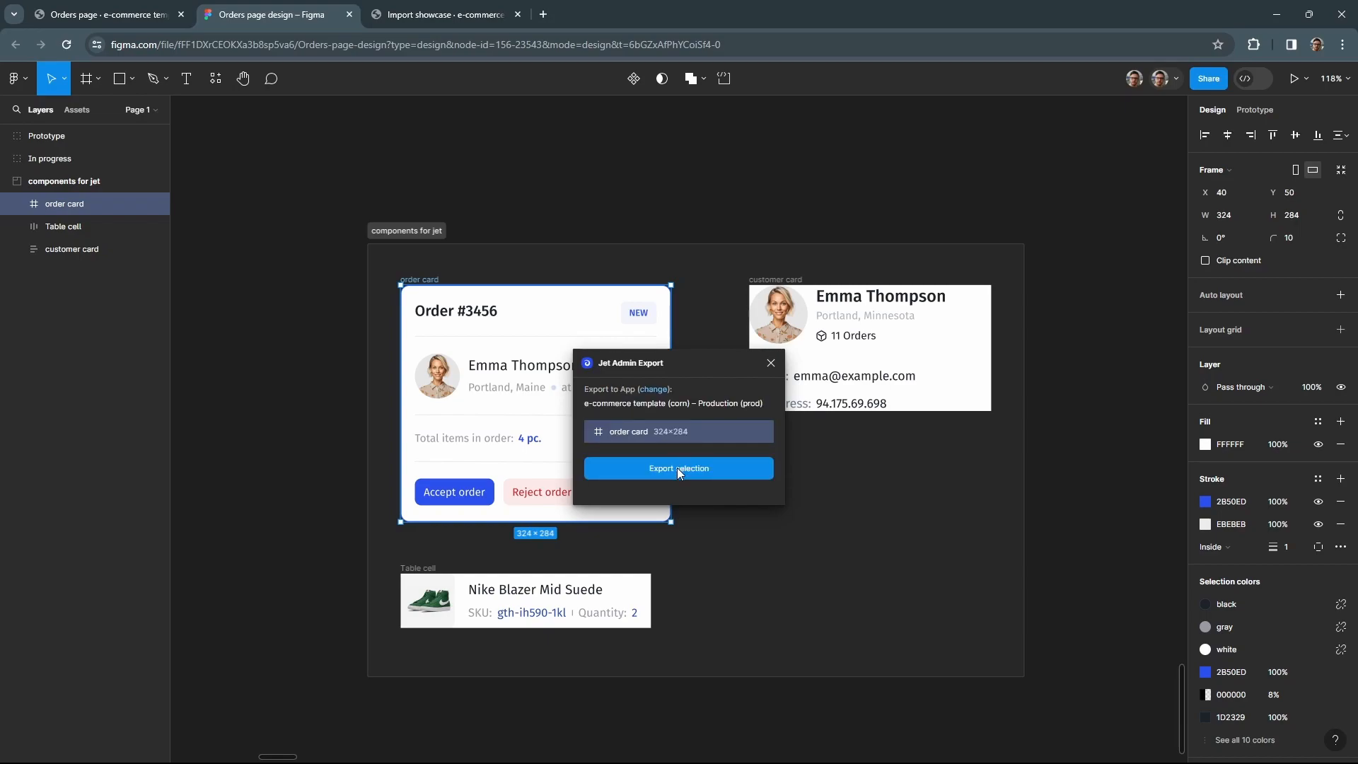
pyautogui.click(677, 469)
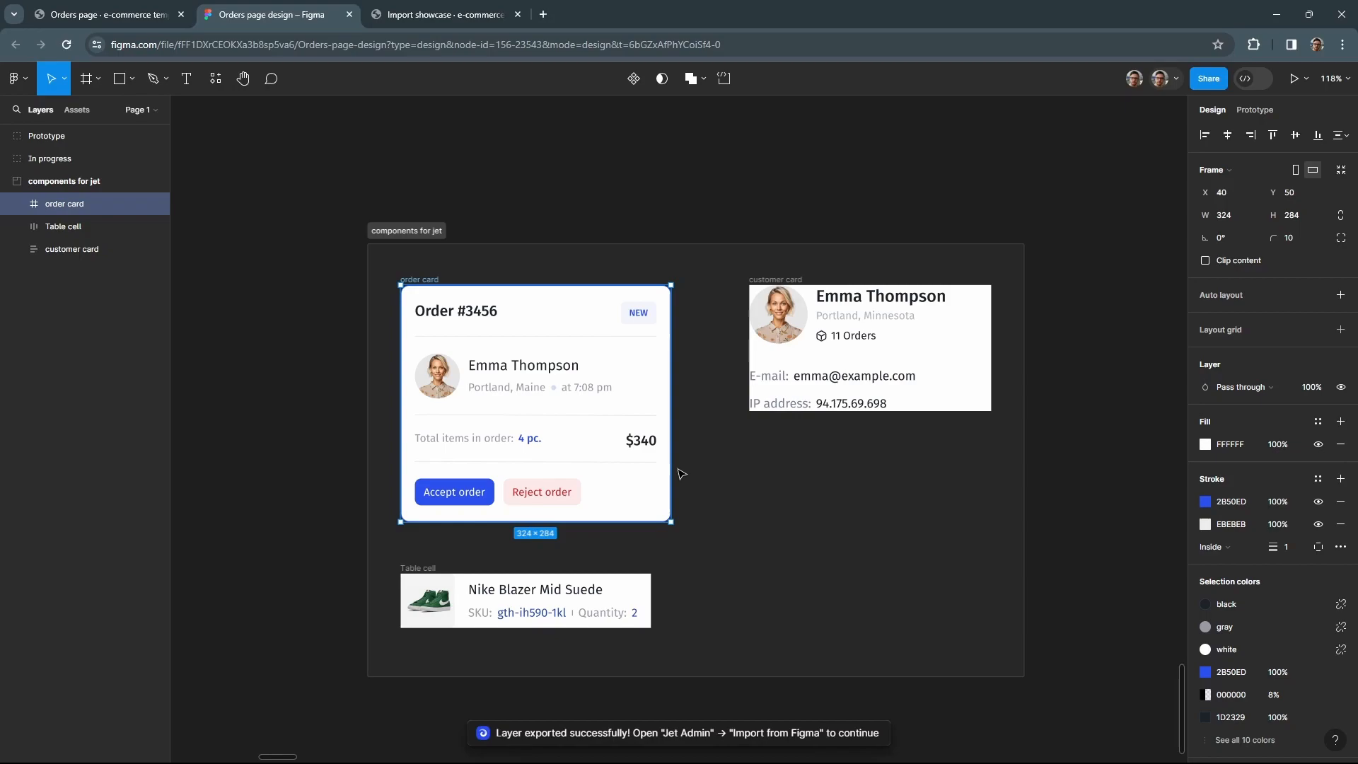
# Switch back to Jet Admin, reload the Figma imports and import the order card into the component canvas.
pyautogui.click(446, 22)
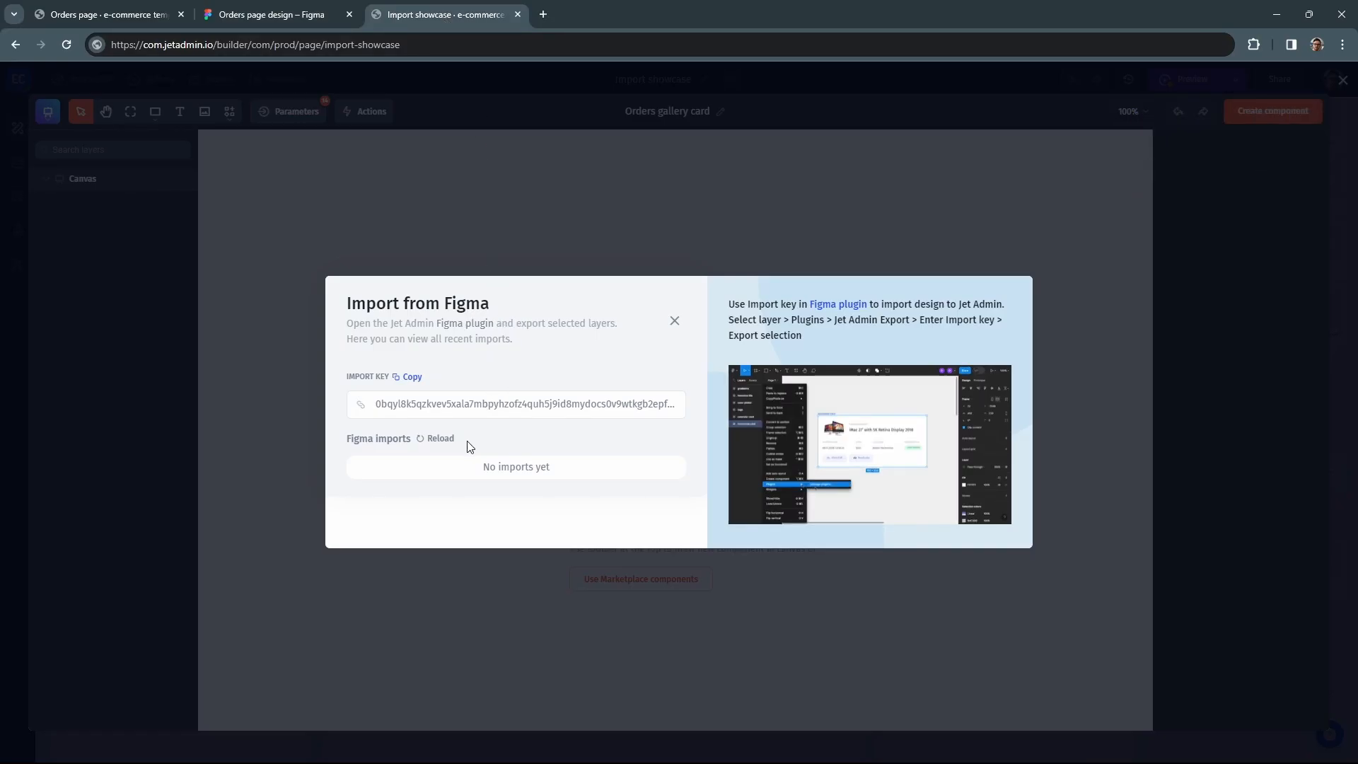
pyautogui.click(436, 440)
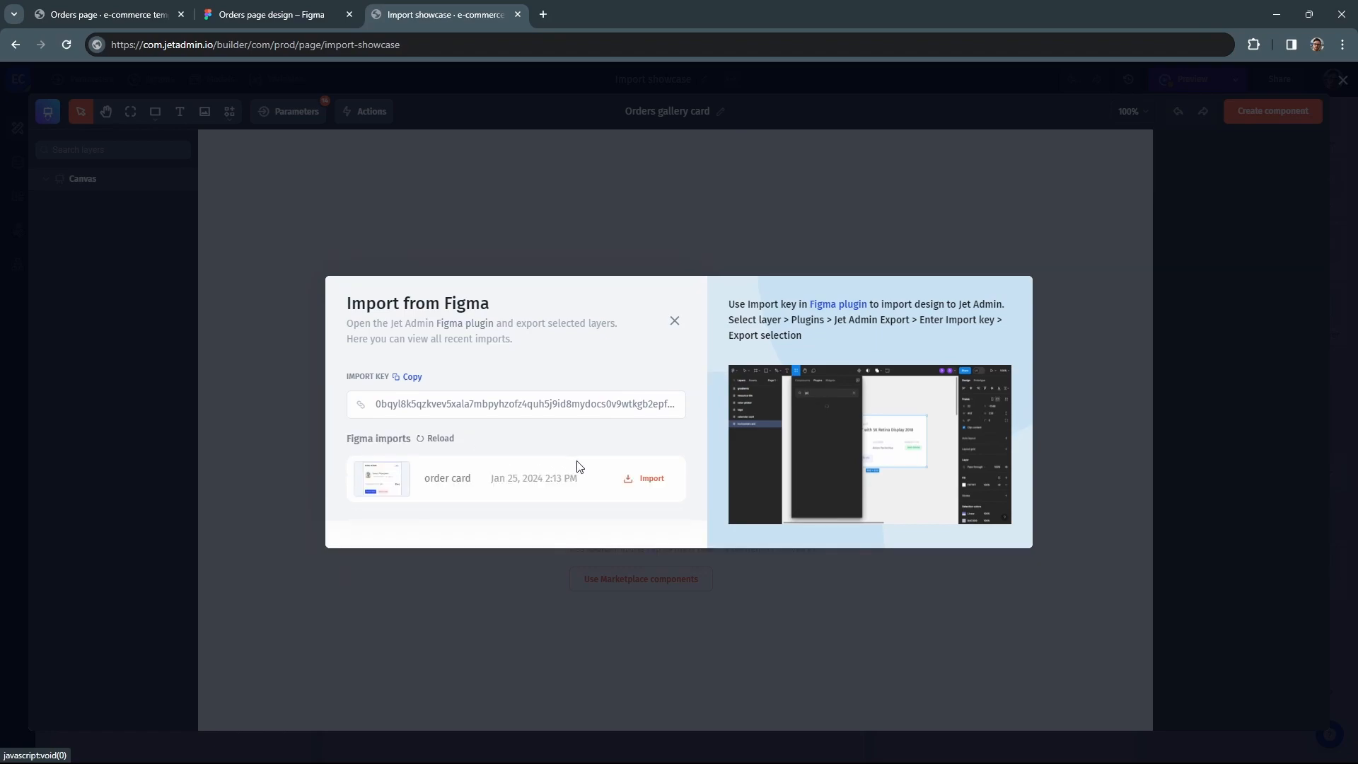
pyautogui.click(645, 479)
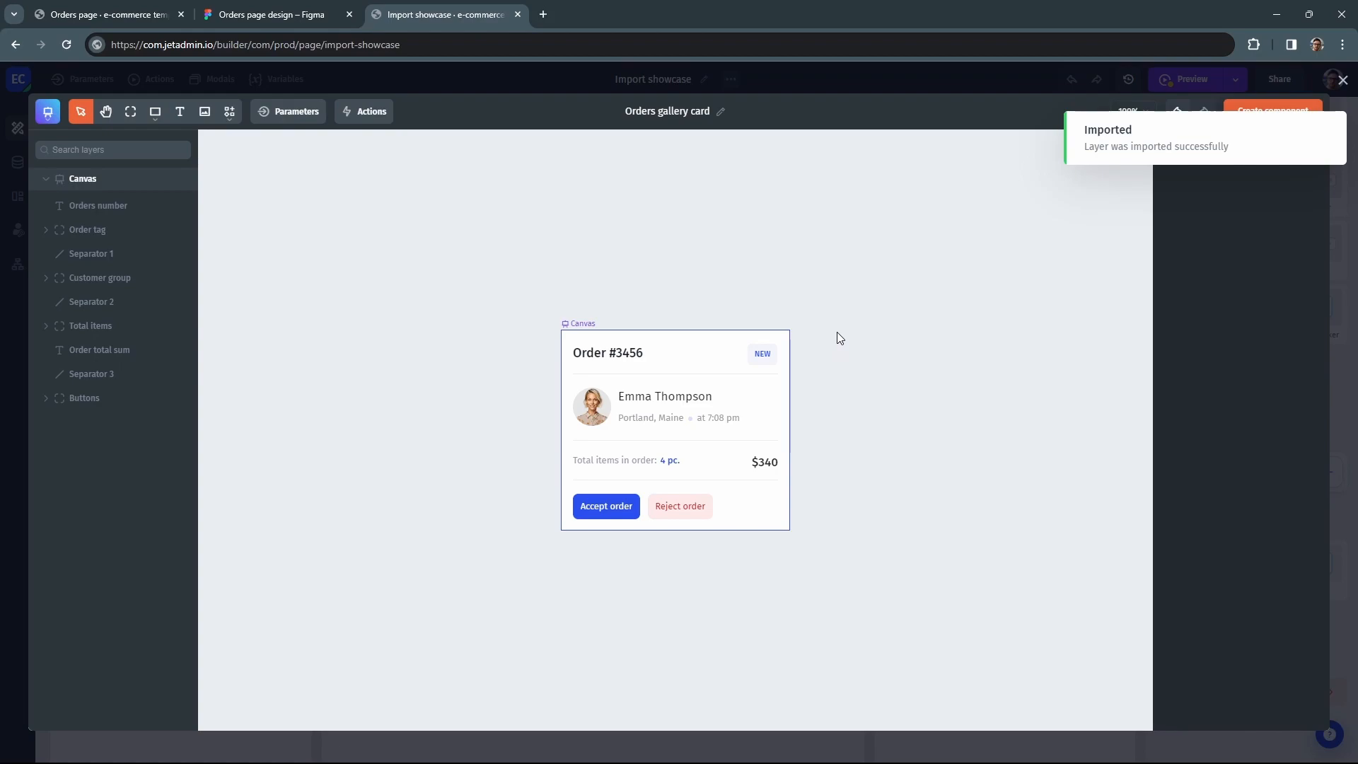
# Delete the component parameters OrderStatus, CustomerID, CustomerID State, CustomerID City, OrderDateTime, Customer FirstName and Customer LastName.
pyautogui.click(300, 117)
pyautogui.click(119, 338)
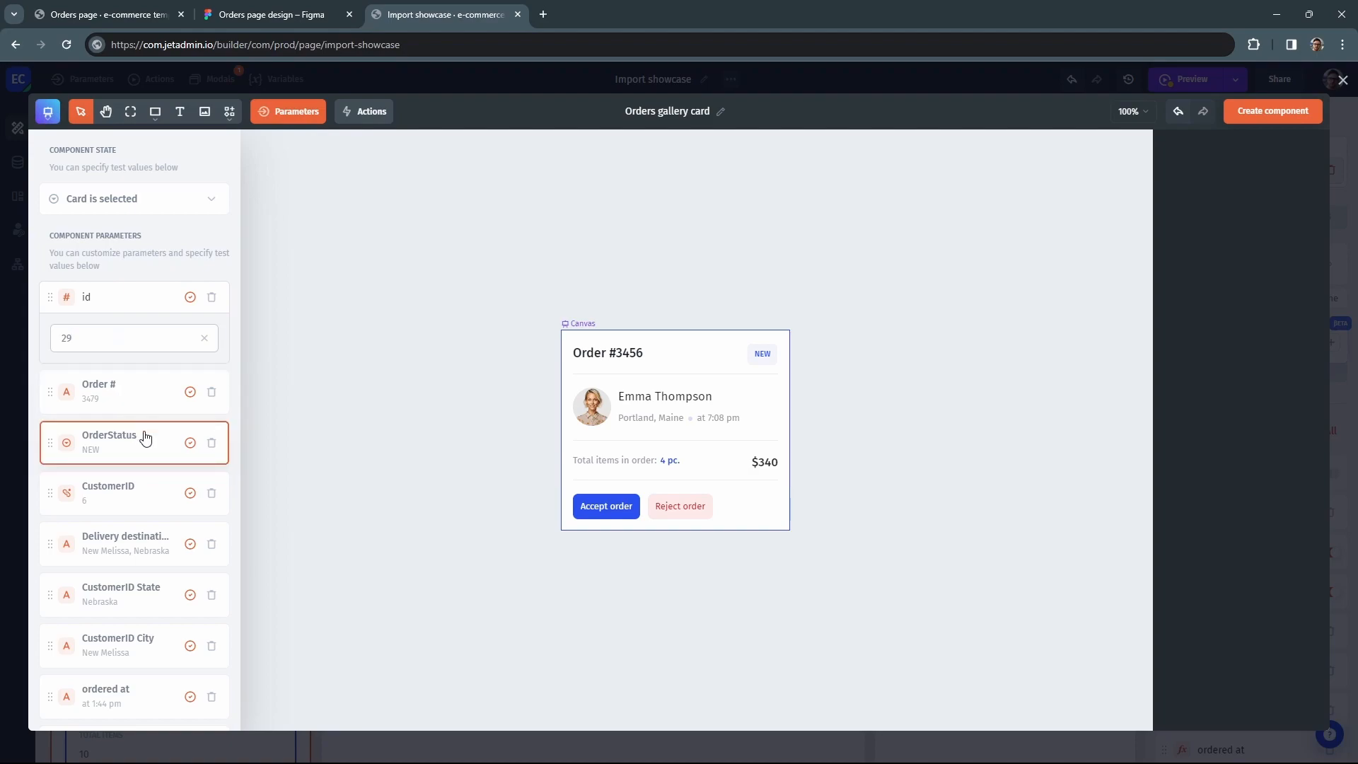
pyautogui.click(212, 443)
pyautogui.click(212, 444)
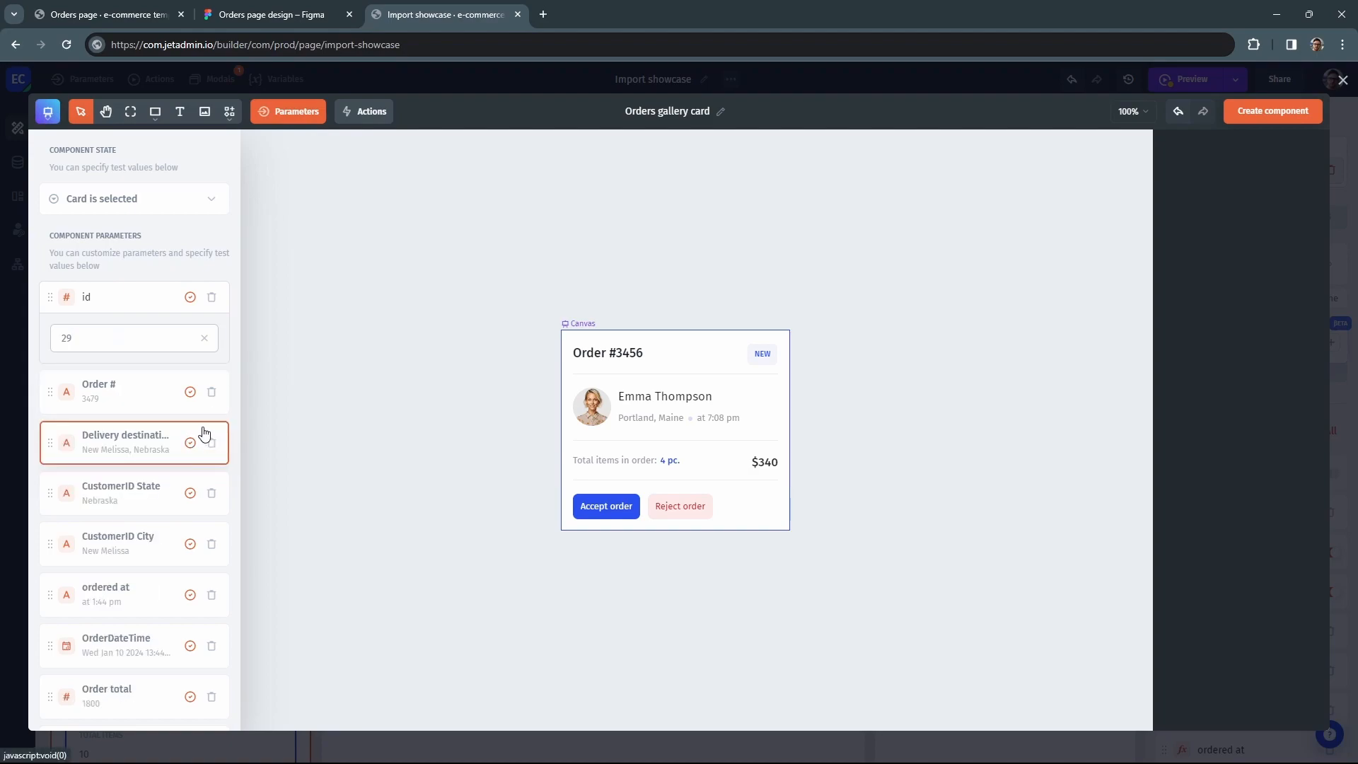
pyautogui.click(212, 493)
pyautogui.click(211, 493)
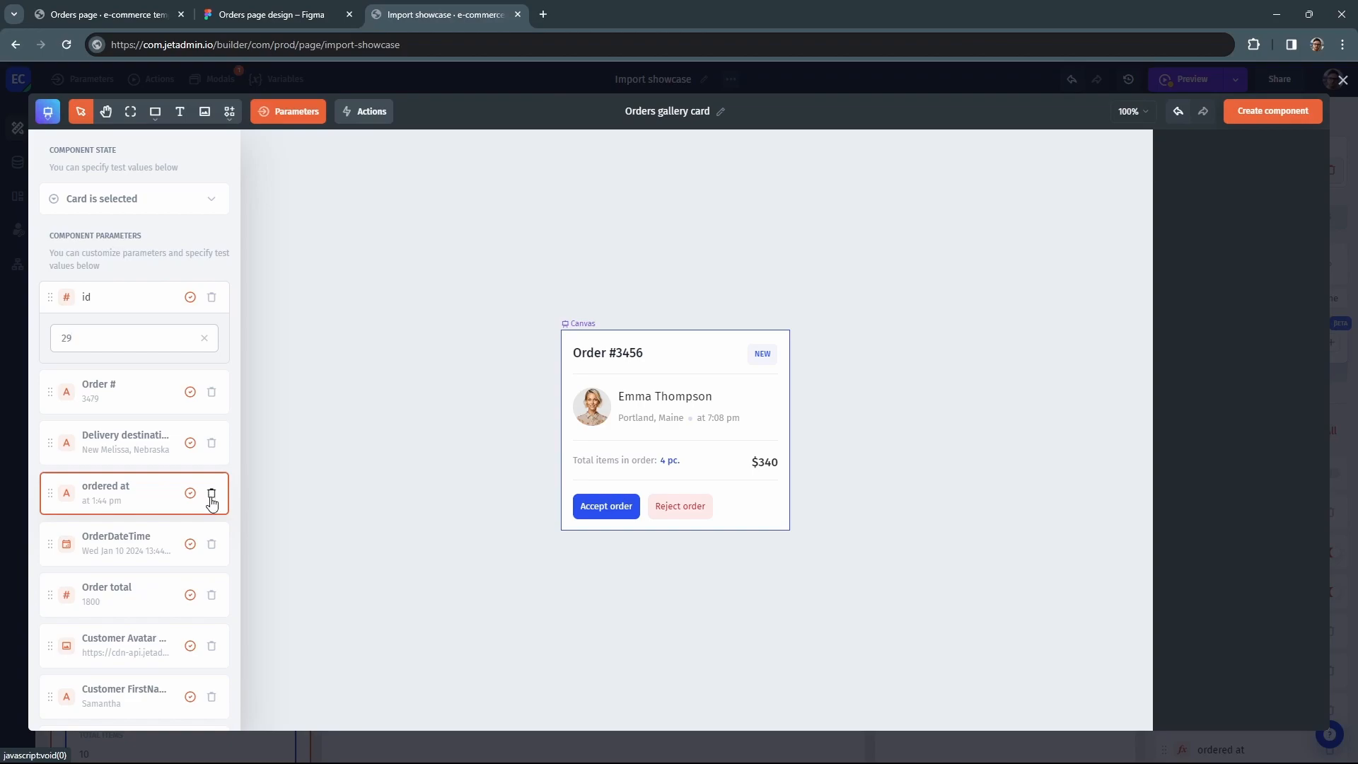
pyautogui.click(212, 544)
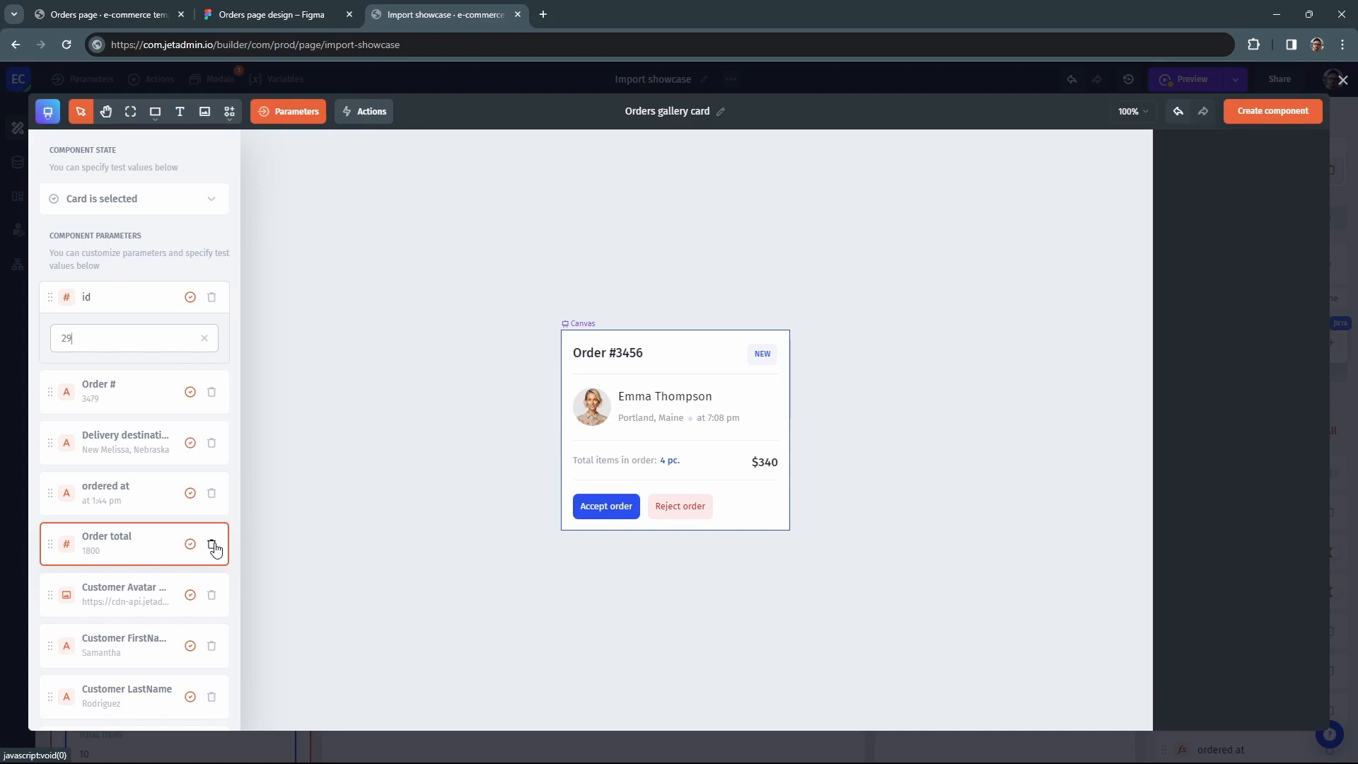
pyautogui.click(212, 646)
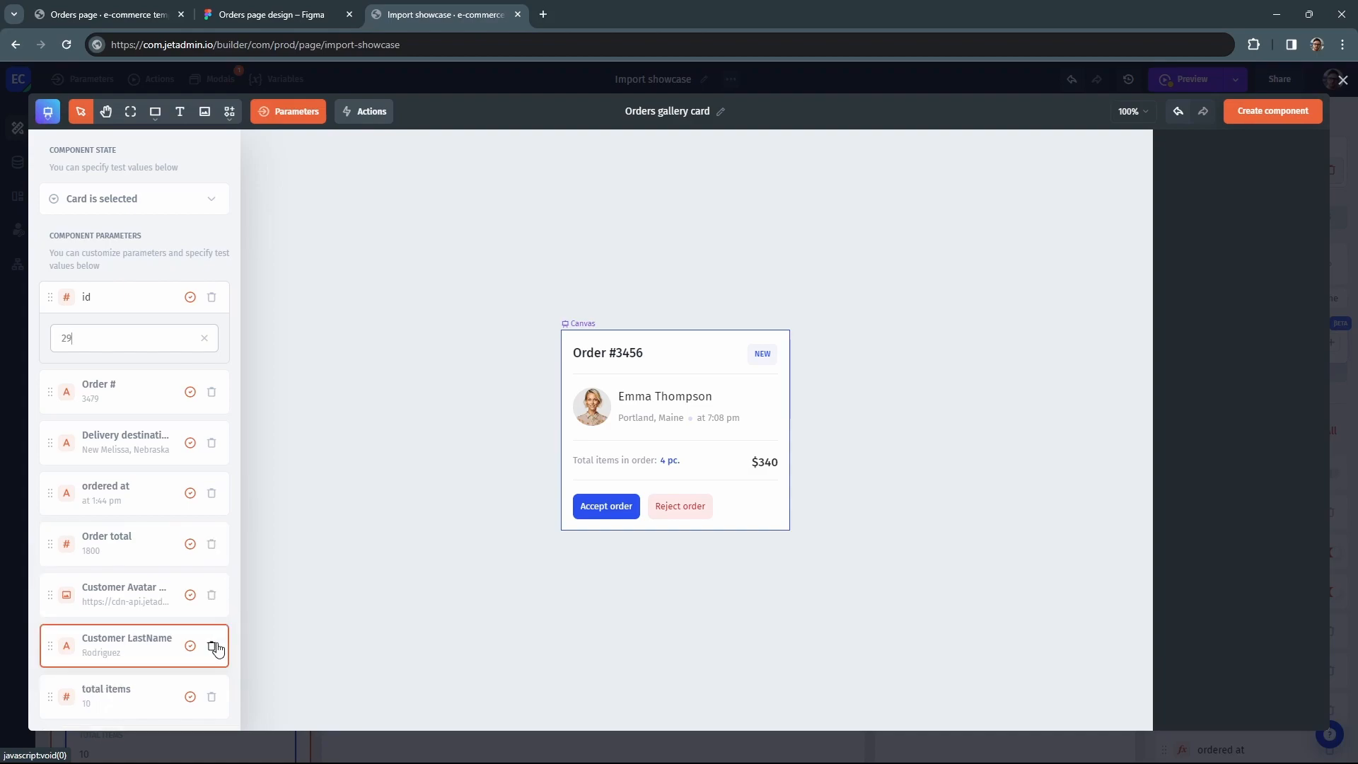
pyautogui.click(211, 646)
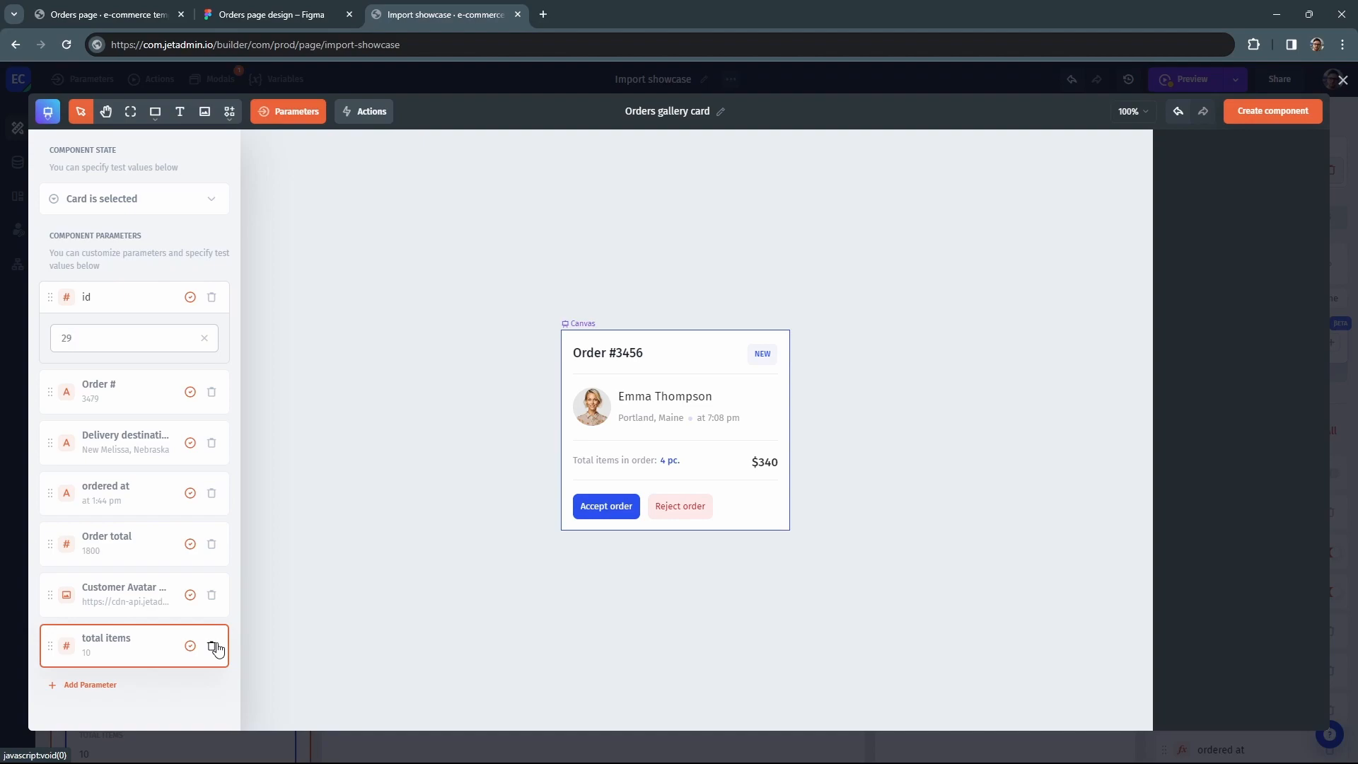
# Add a new text component parameter named "Customer fullname".
pyautogui.click(94, 683)
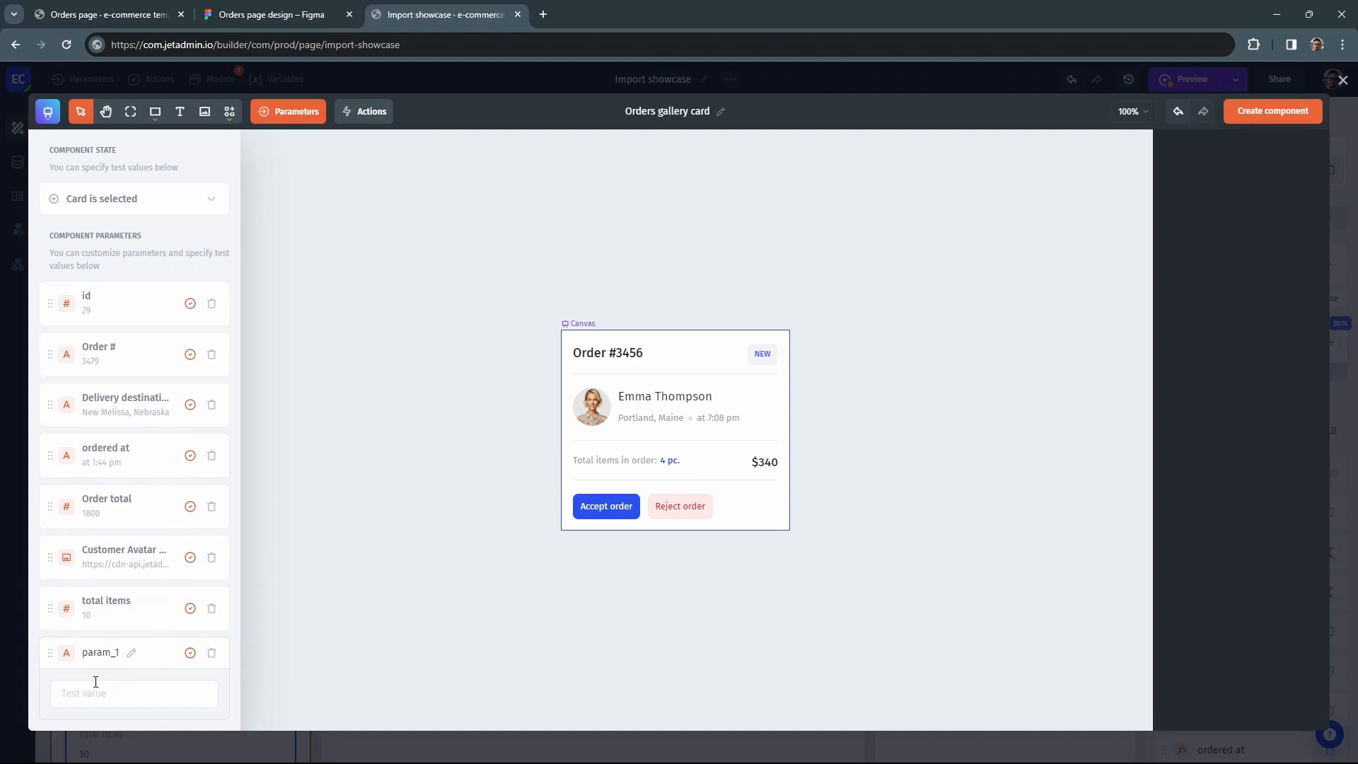
pyautogui.click(95, 683)
pyautogui.write('C')
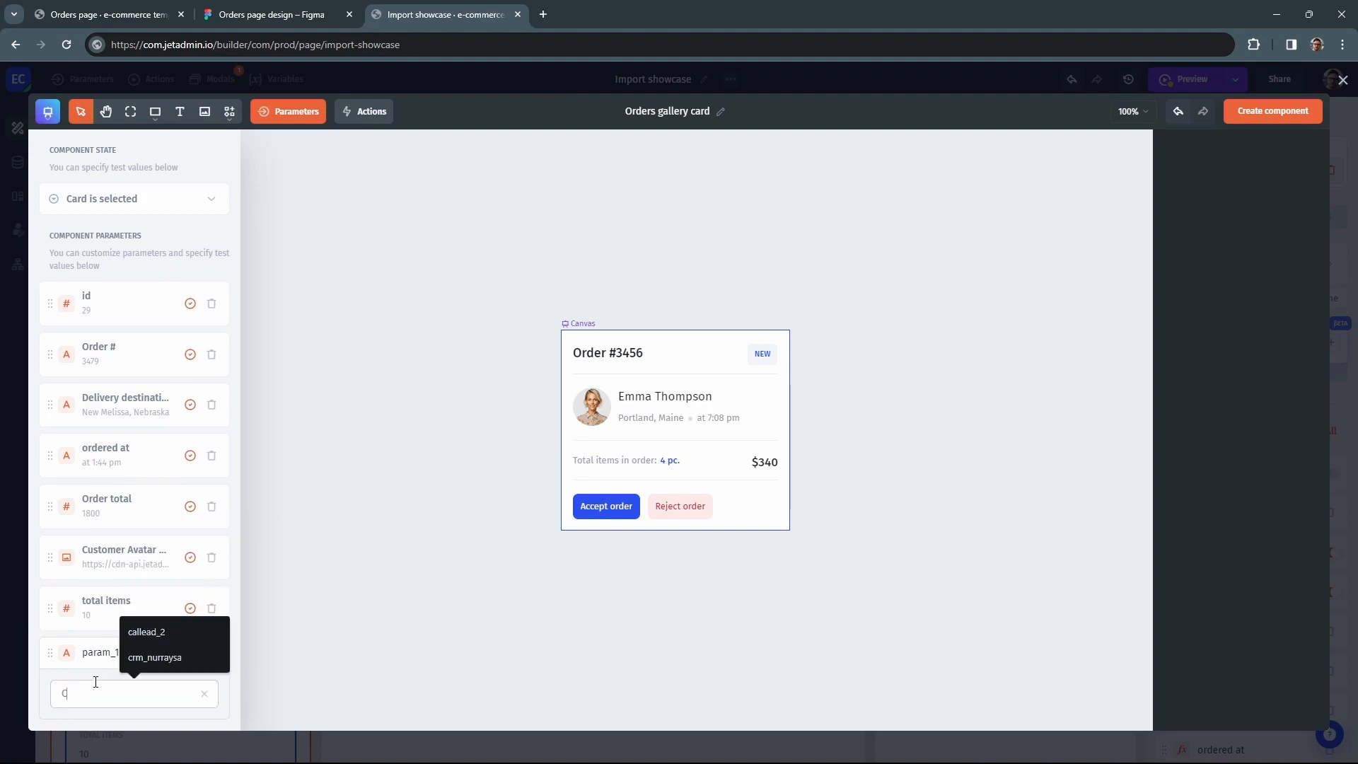
pyautogui.write('ustomer fullname')
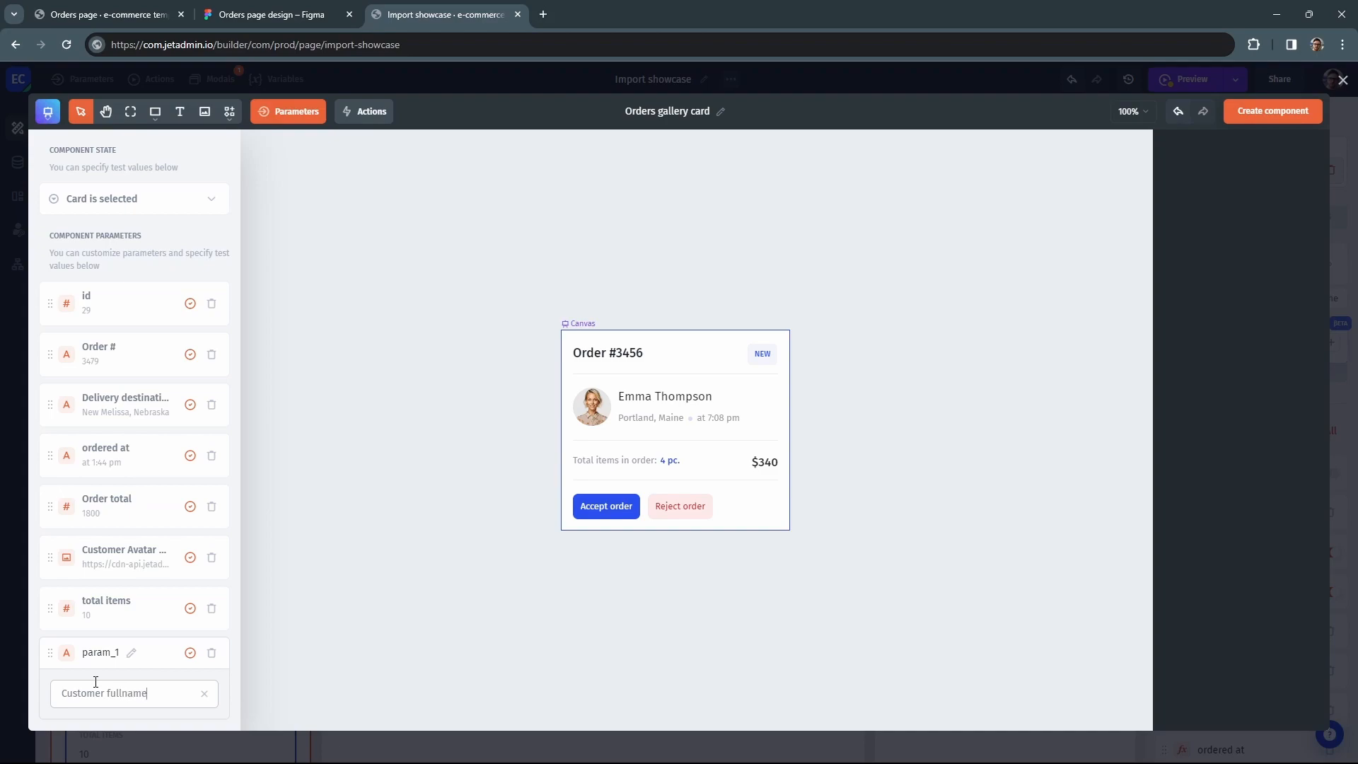
pyautogui.tripleClick(102, 683)
pyautogui.hotkey('ctrl', 'c')
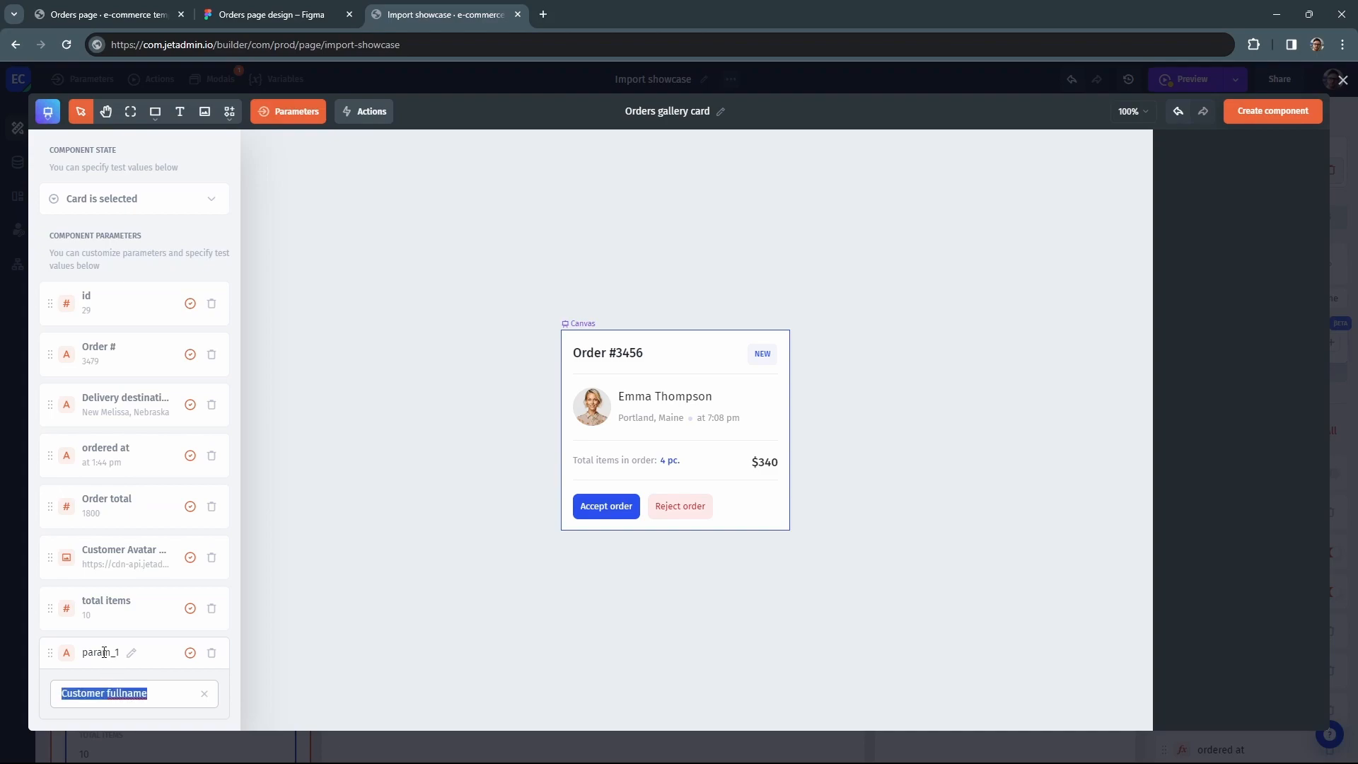
pyautogui.click(104, 652)
pyautogui.hotkey('ctrl', 'v')
# Enter a sample full name as the Customer fullname test value and move the parameter directly below Order #.
pyautogui.click(109, 695)
pyautogui.write('Sarah')
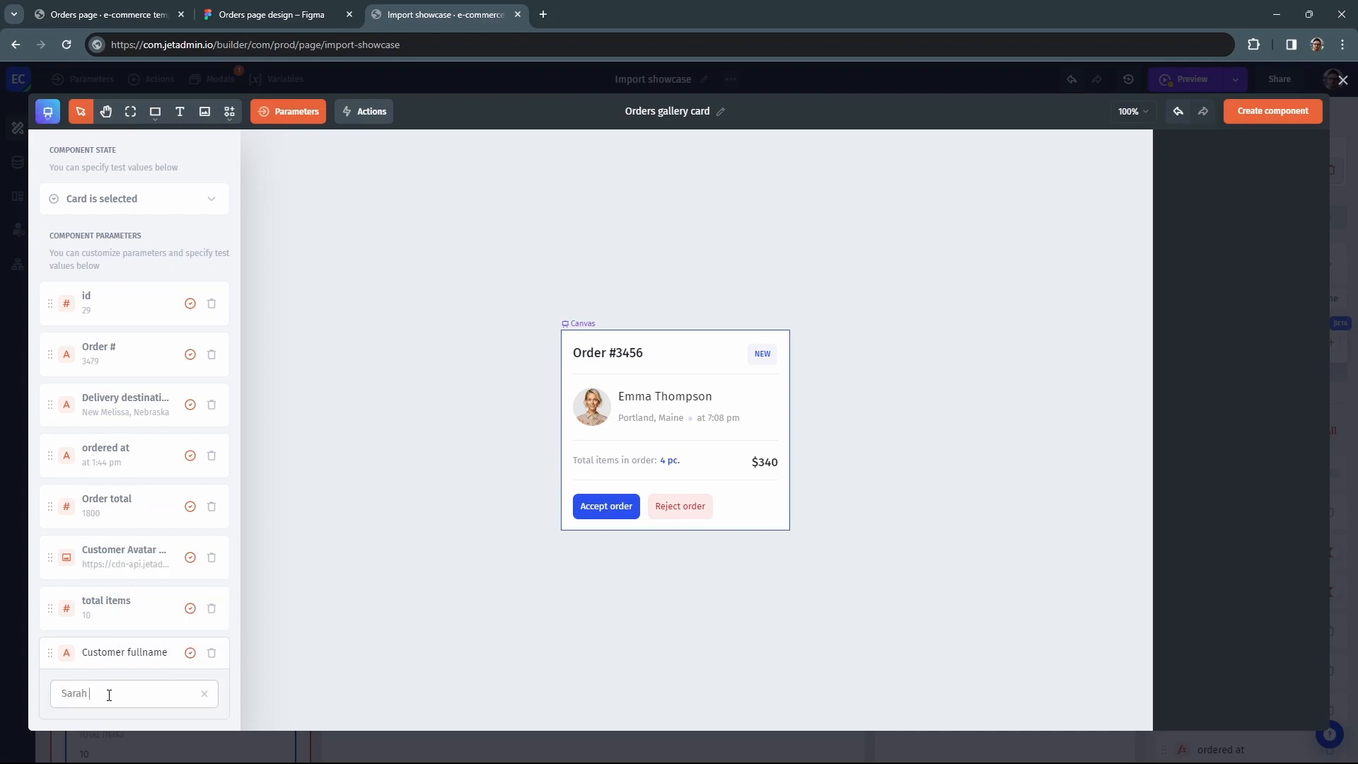
pyautogui.moveTo(52, 656); pyautogui.dragTo(47, 407)
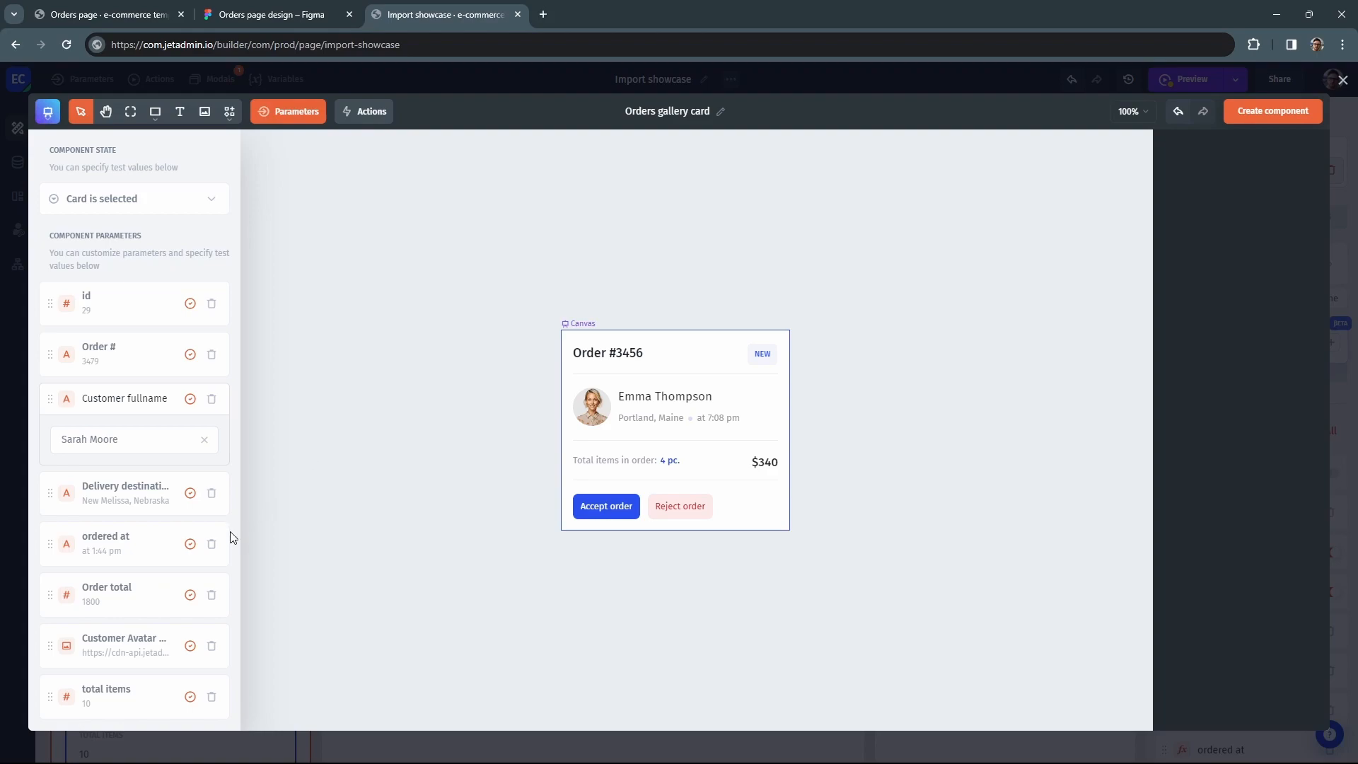
# Add a text component parameter named "Order Status" with the test value COMPLETED.
pyautogui.scroll(-1, 232, 535)
pyautogui.click(80, 708)
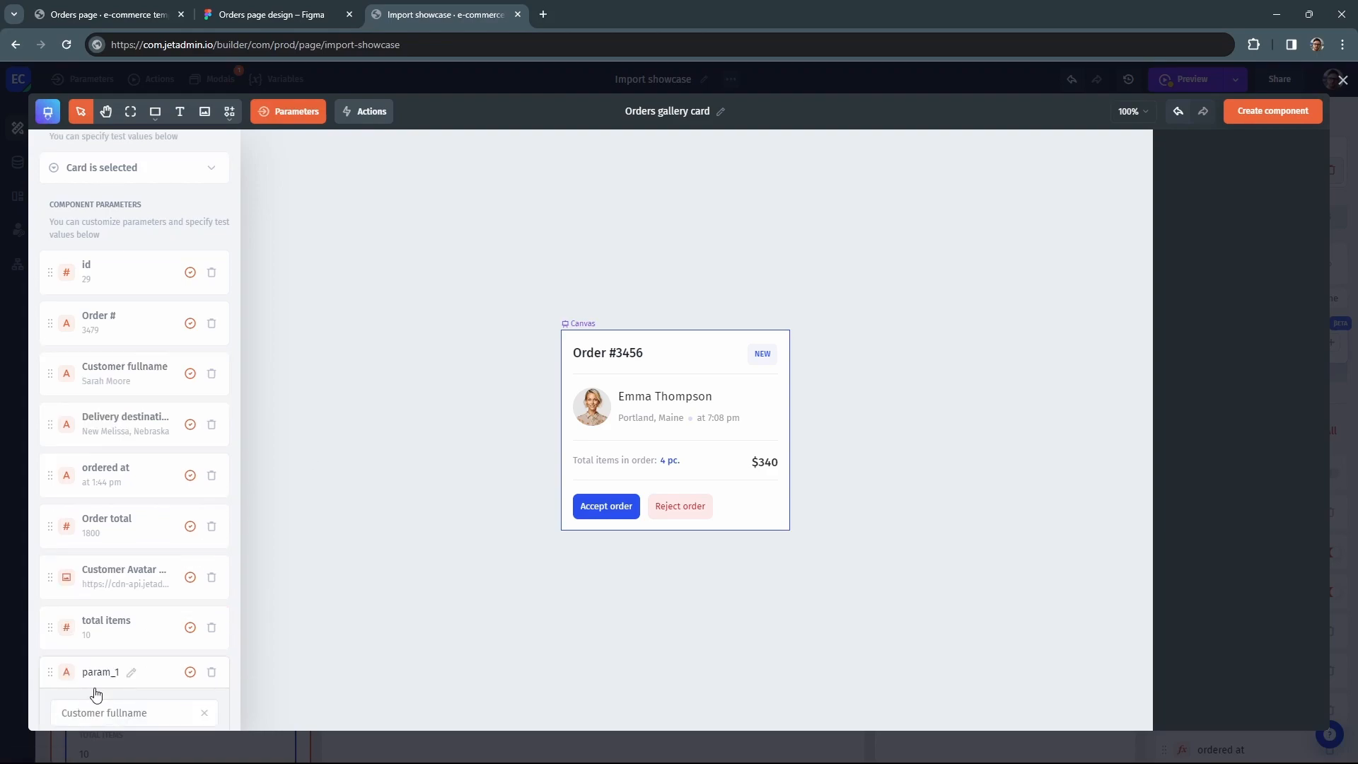
pyautogui.click(103, 688)
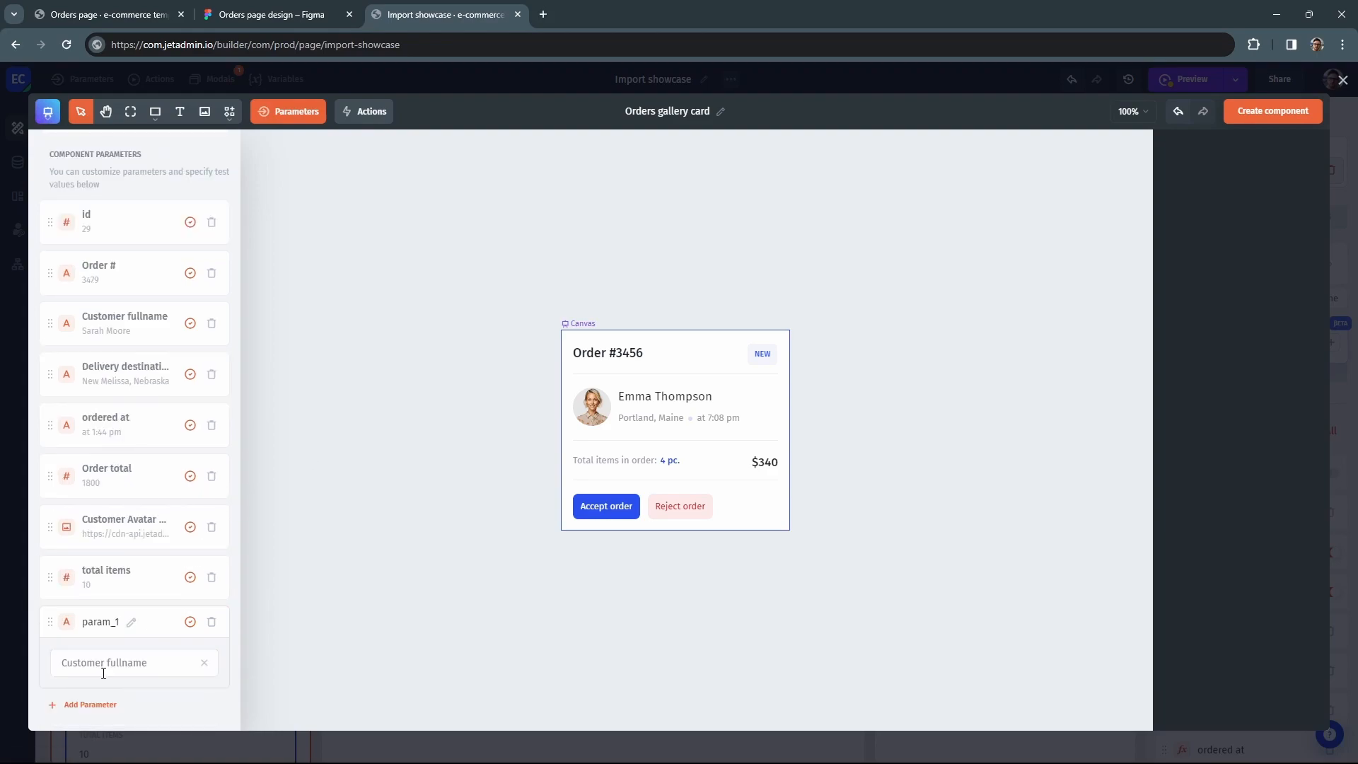
pyautogui.click(131, 622)
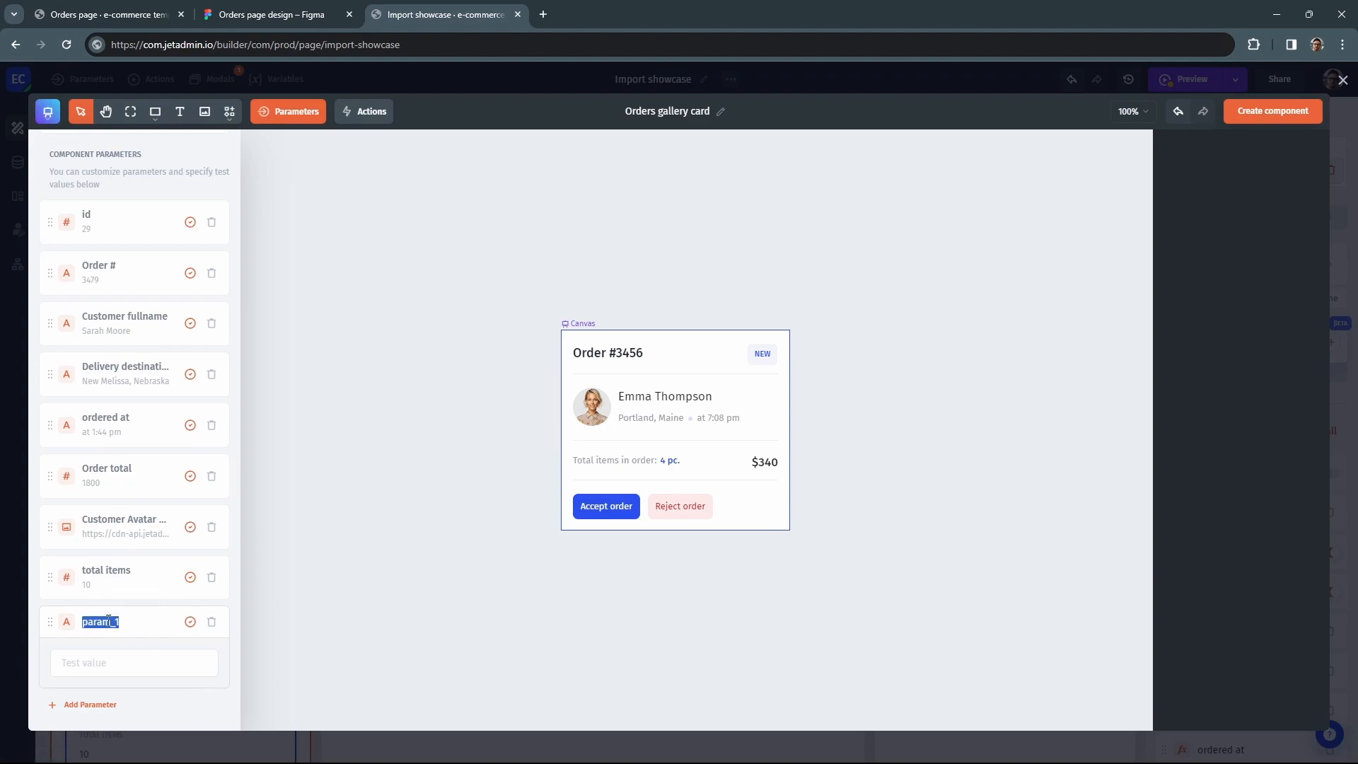
pyautogui.write('o')
pyautogui.scroll(1, 108, 621)
pyautogui.scroll(-1, 87, 641)
pyautogui.click(102, 665)
pyautogui.write('q')
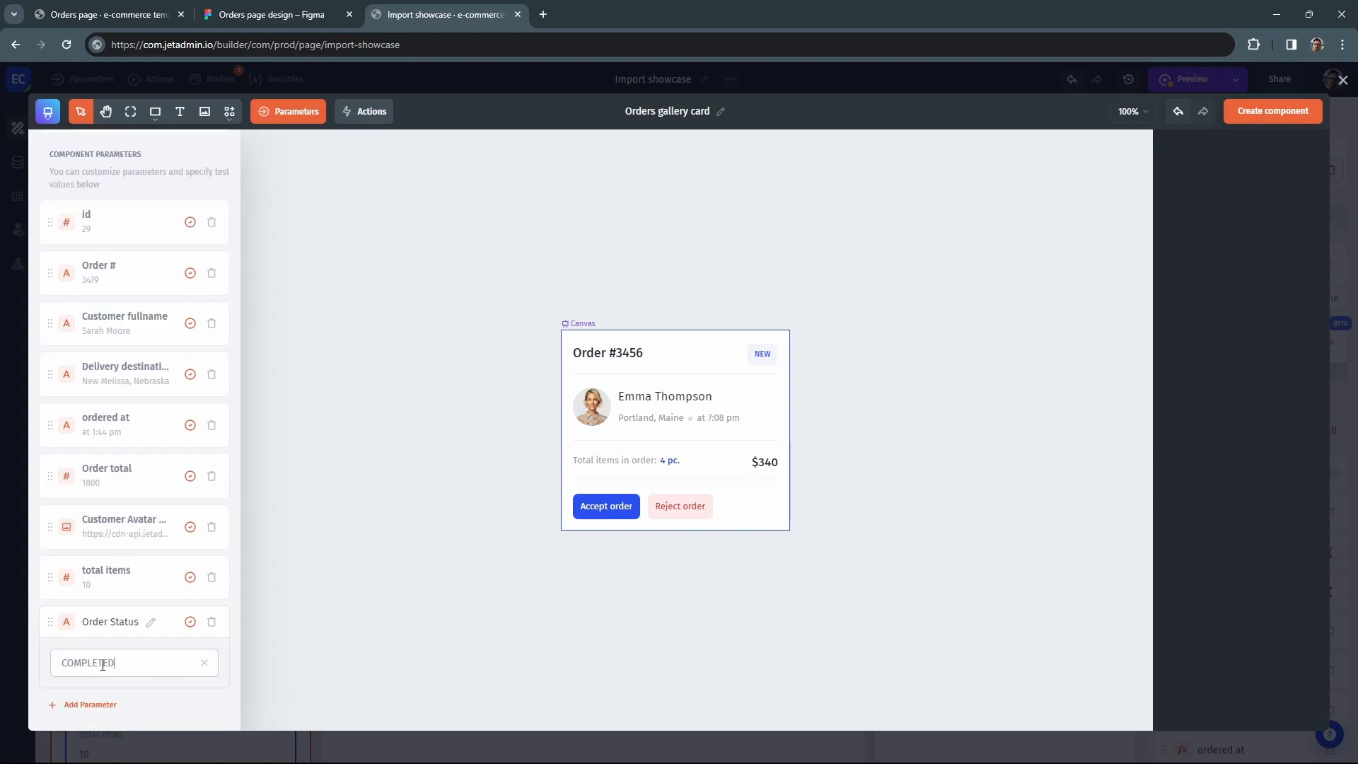
pyautogui.click(338, 627)
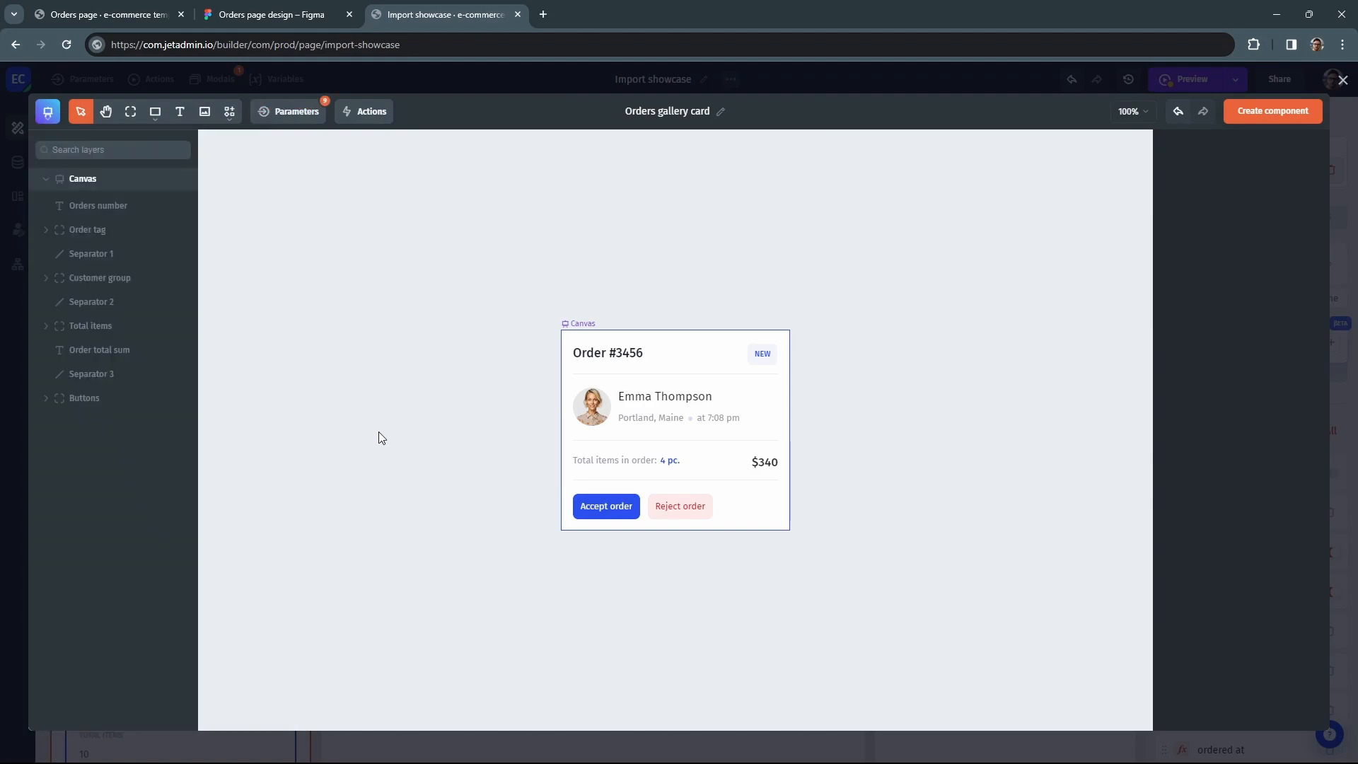
# Replace the number 3456 in the card's order title with a formula bound to the Order # parameter.
pyautogui.scroll(5, 640, 374)
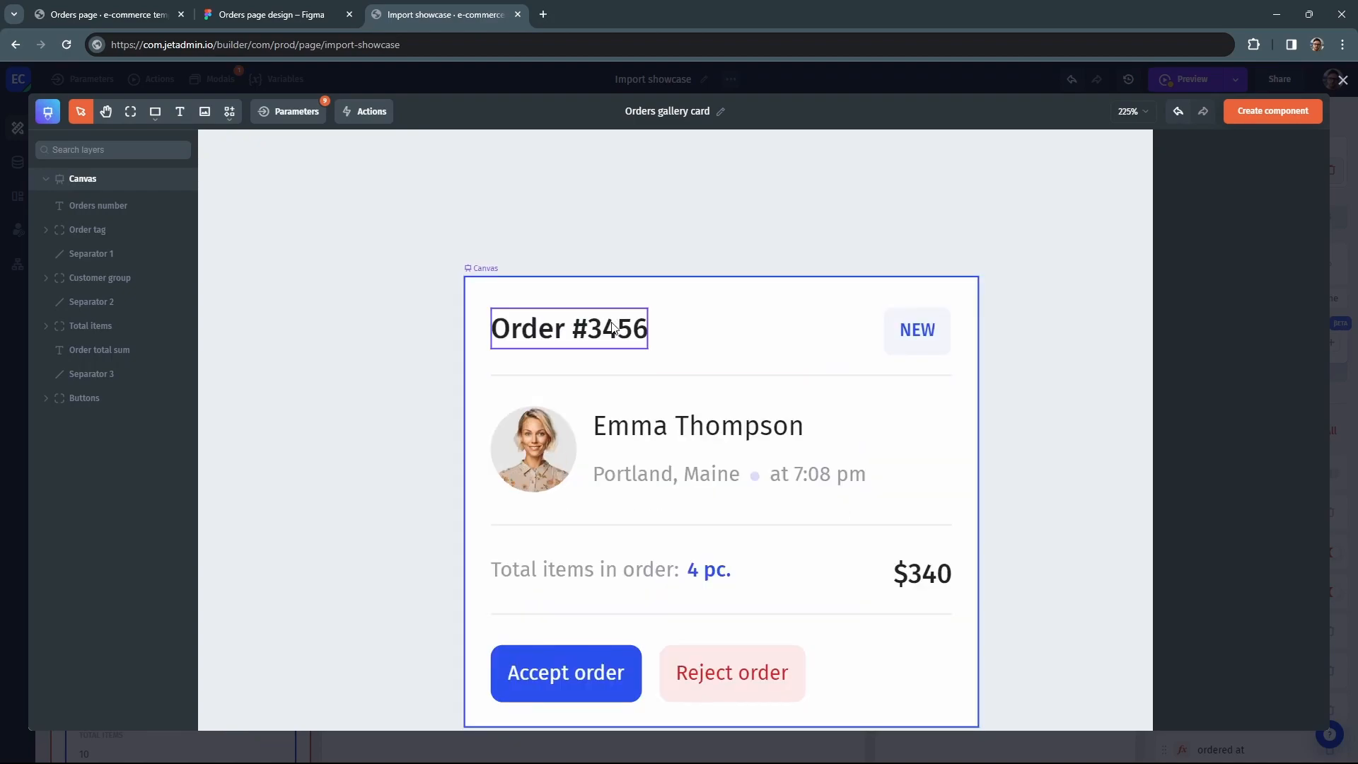
pyautogui.click(569, 327)
pyautogui.scroll(5, 612, 329)
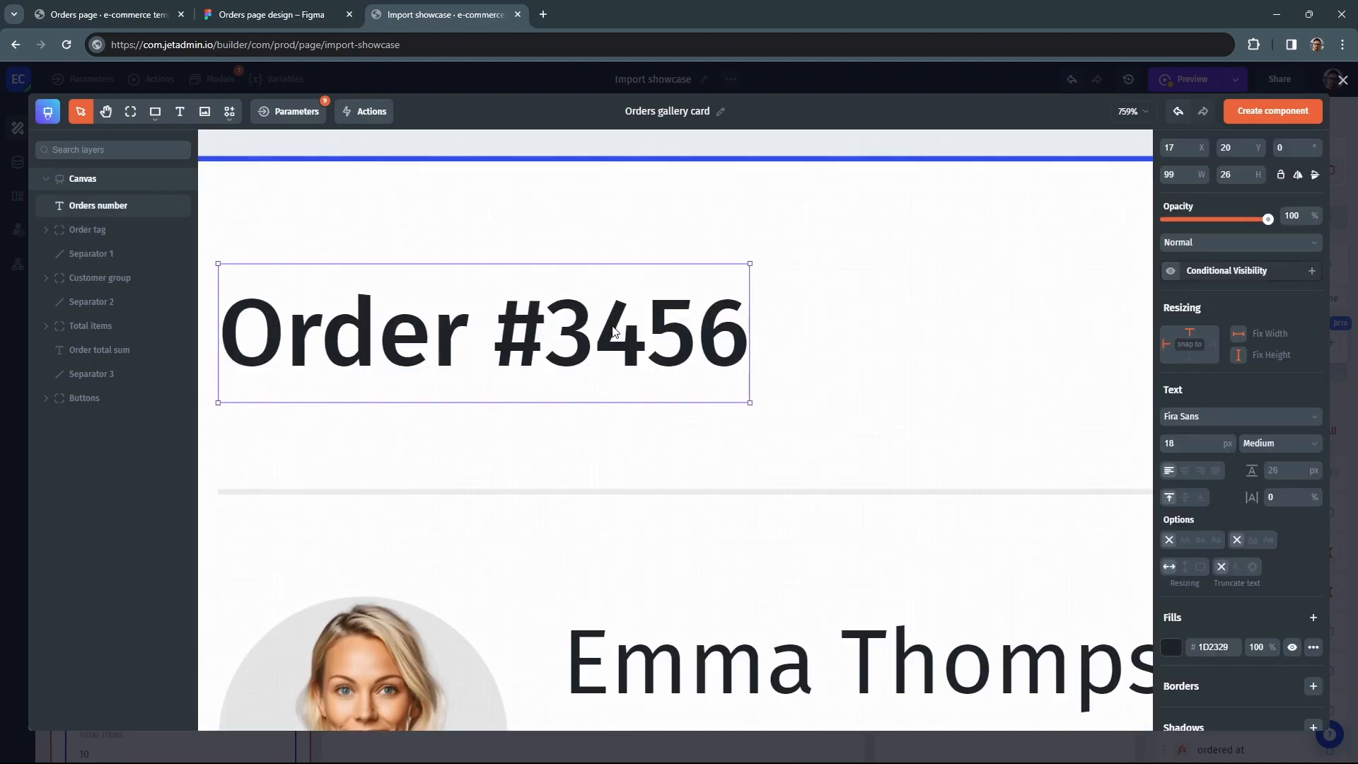
pyautogui.doubleClick(613, 326)
pyautogui.moveTo(546, 329); pyautogui.dragTo(732, 331)
pyautogui.press('BackSpace')
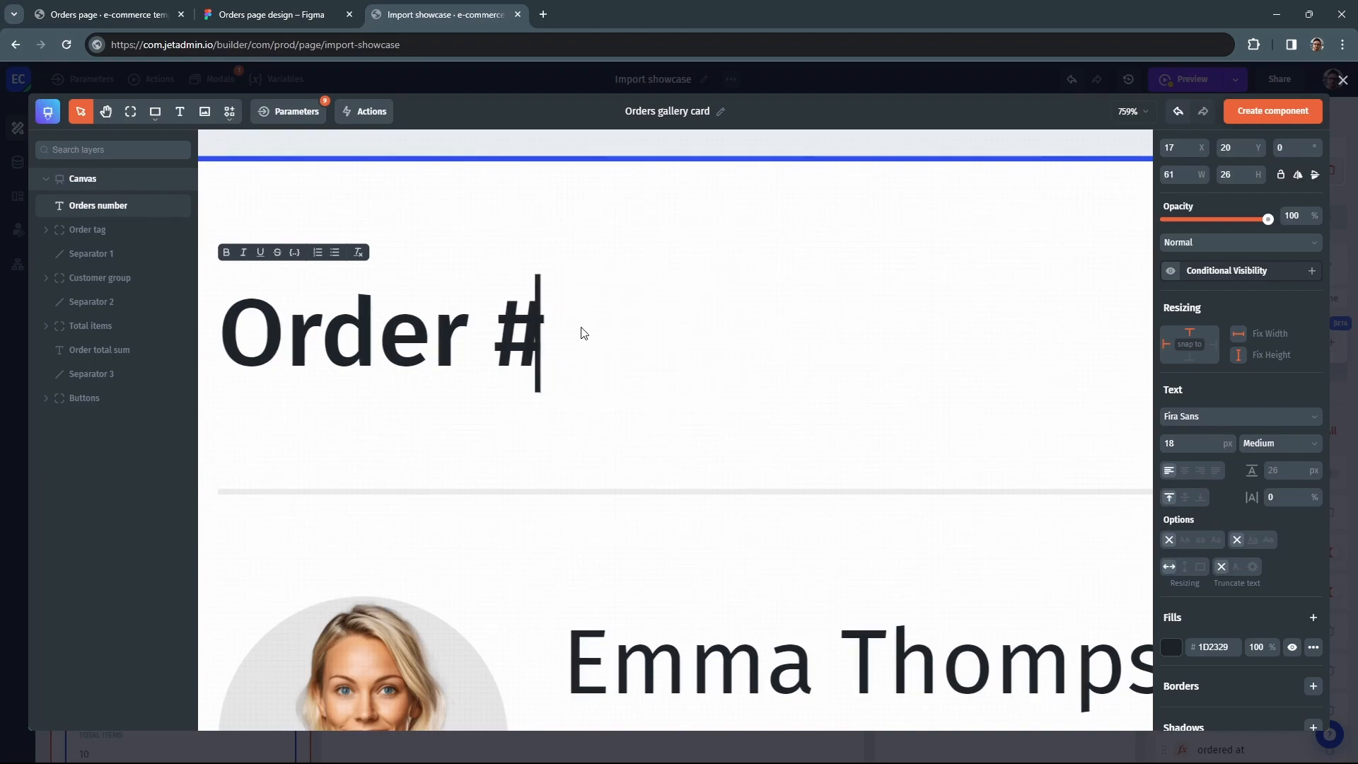
pyautogui.click(293, 252)
pyautogui.click(596, 326)
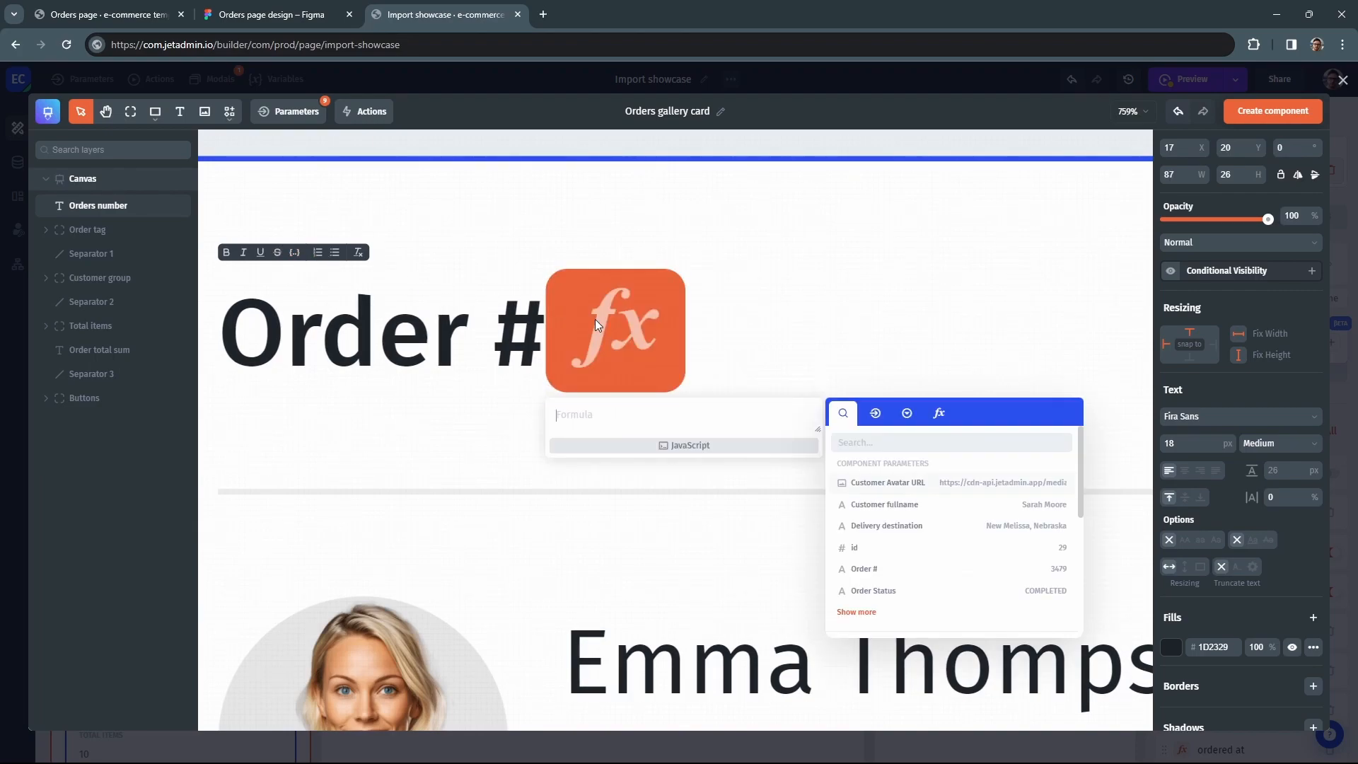
pyautogui.click(893, 569)
pyautogui.click(808, 365)
# Replace the NEW text in the order tag with a formula bound to the Order Status parameter.
pyautogui.scroll(-10, 806, 389)
pyautogui.scroll(4, 918, 411)
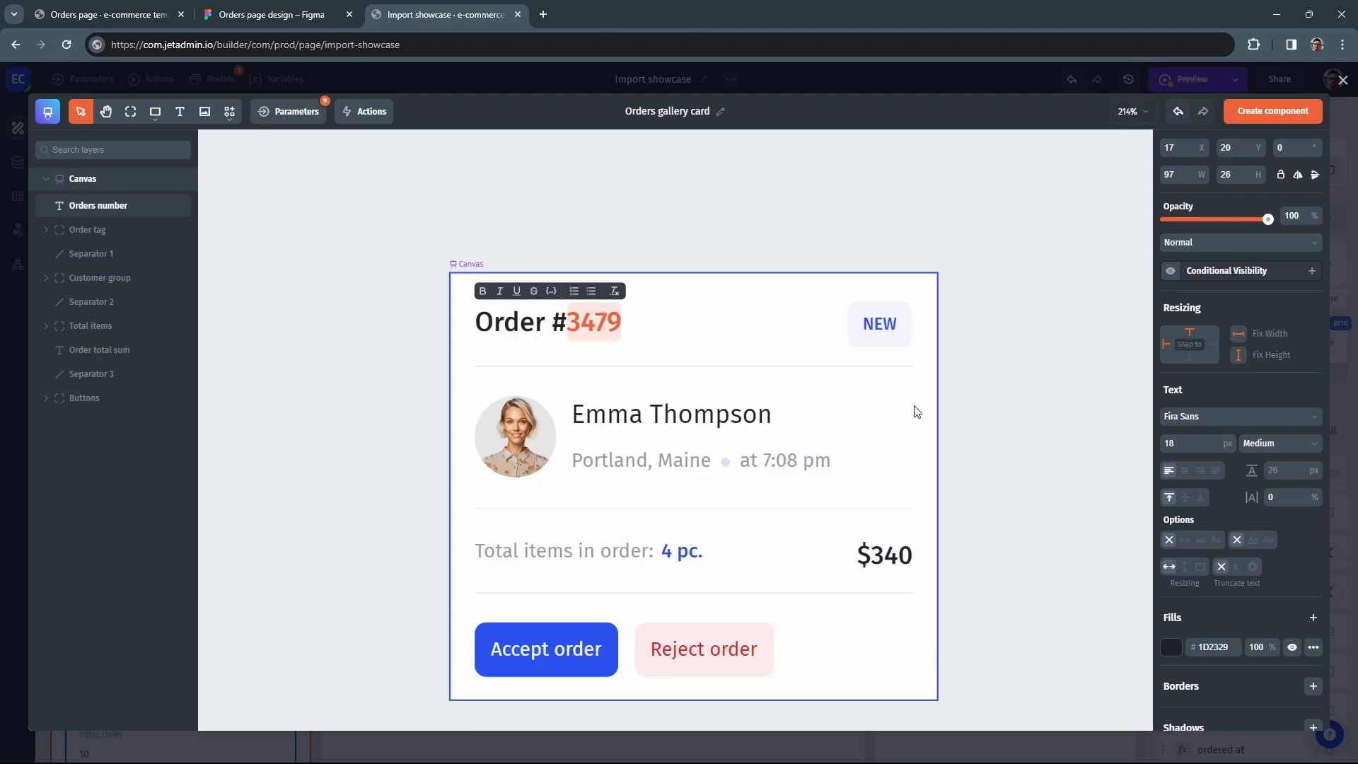
pyautogui.click(885, 326)
pyautogui.click(47, 230)
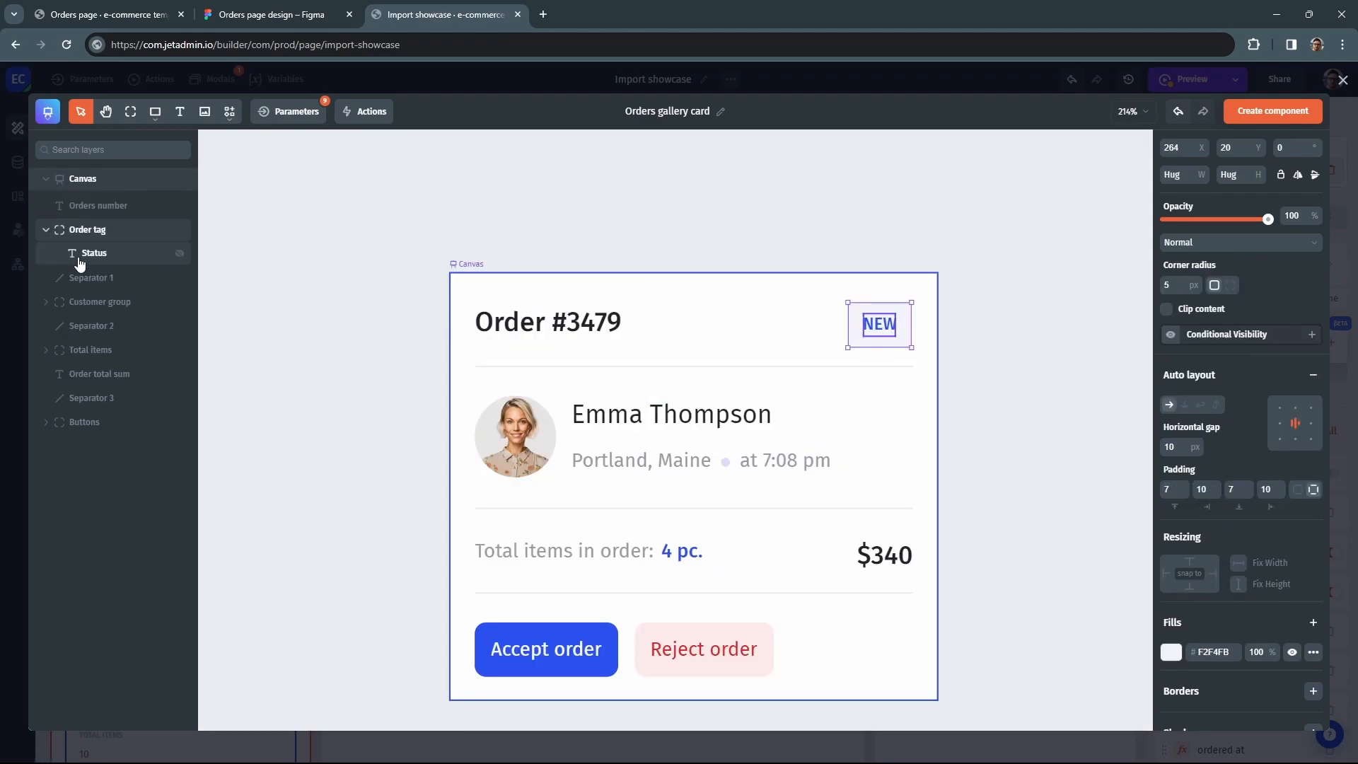
pyautogui.click(77, 256)
pyautogui.scroll(8, 817, 314)
pyautogui.doubleClick(890, 327)
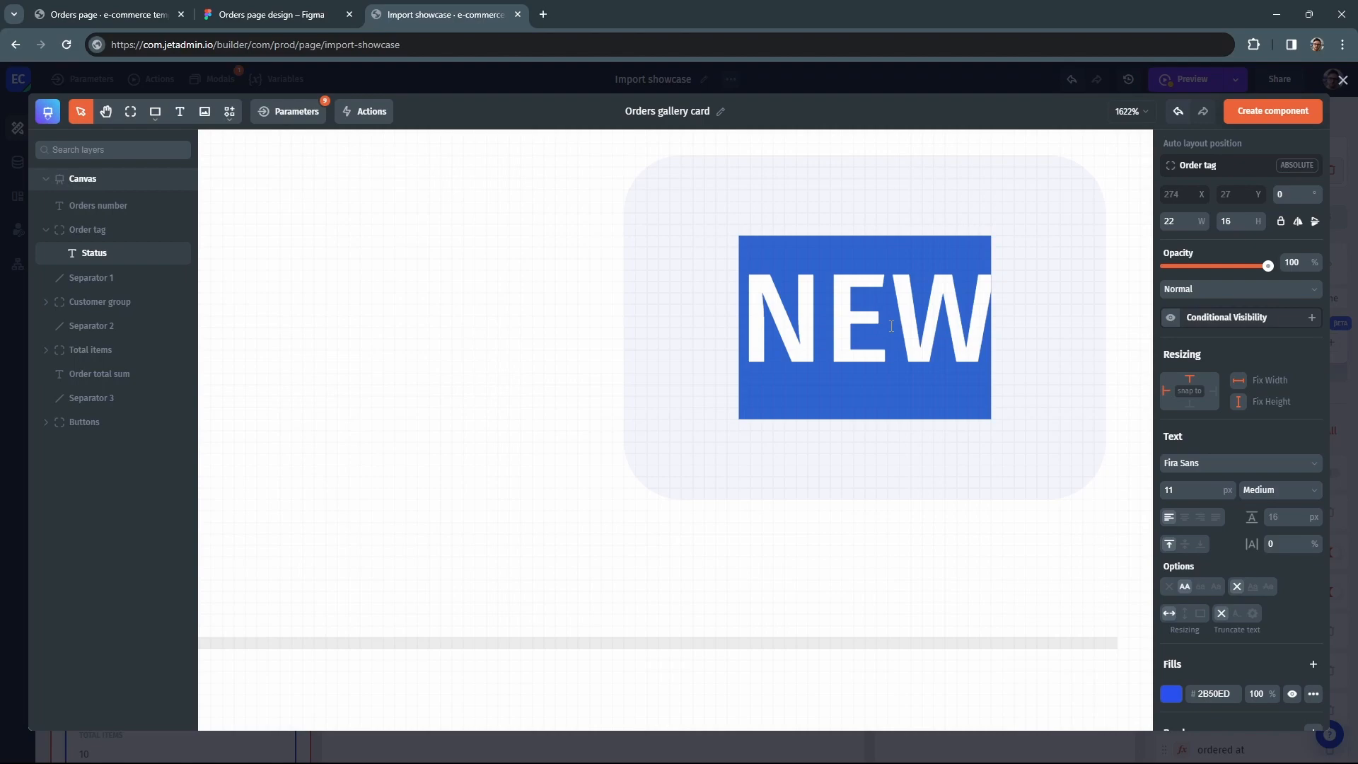
pyautogui.press('BackSpace')
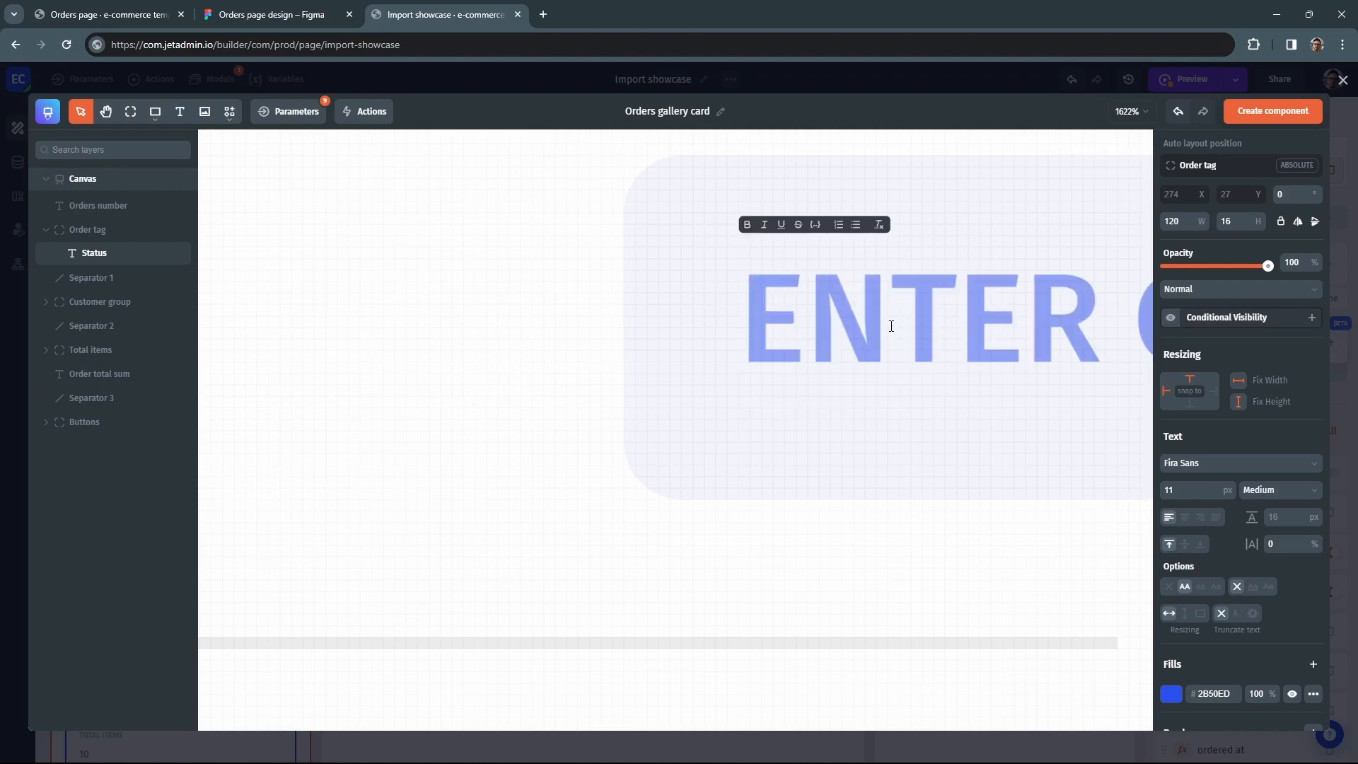
pyautogui.click(815, 225)
pyautogui.click(804, 298)
pyautogui.click(1053, 598)
pyautogui.click(566, 326)
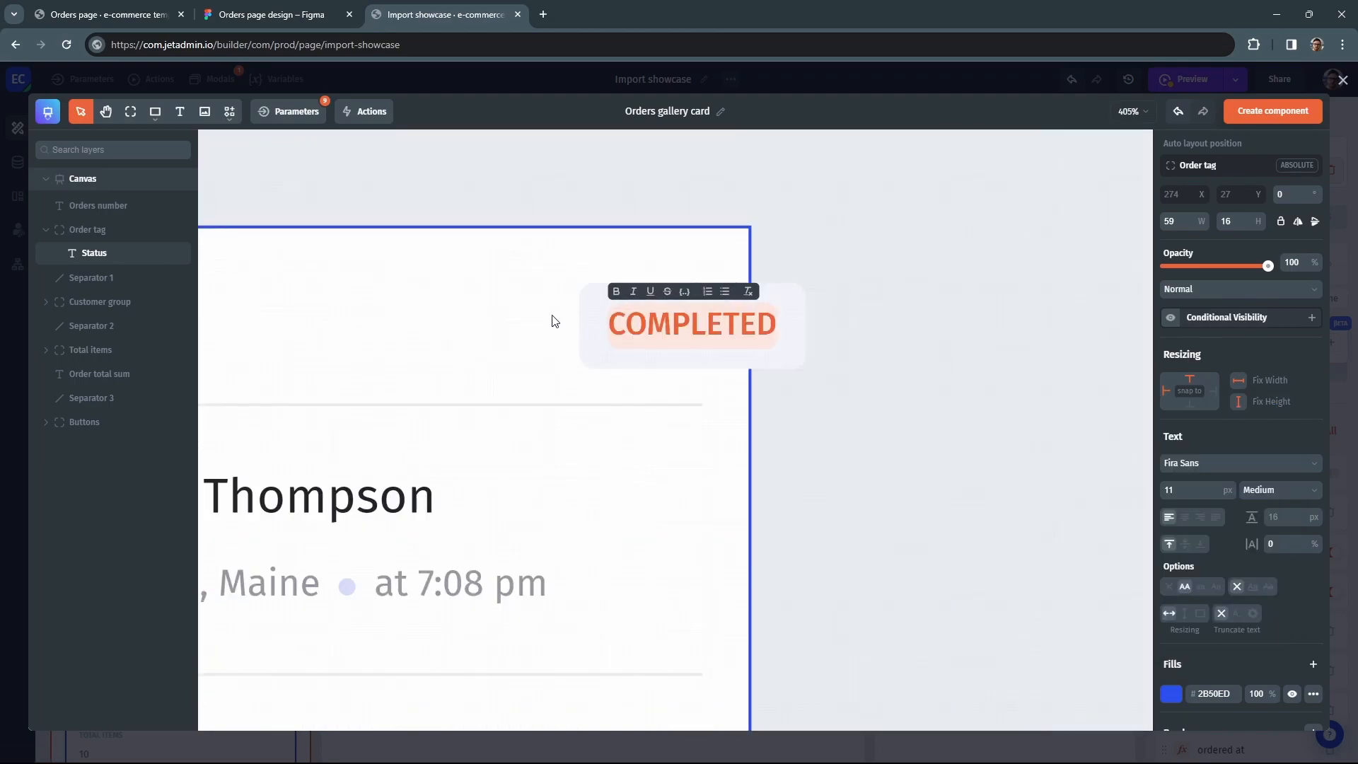
# Move the Order tag frame horizontally back inside the card until its right edge lines up with the separator's end.
pyautogui.click(86, 230)
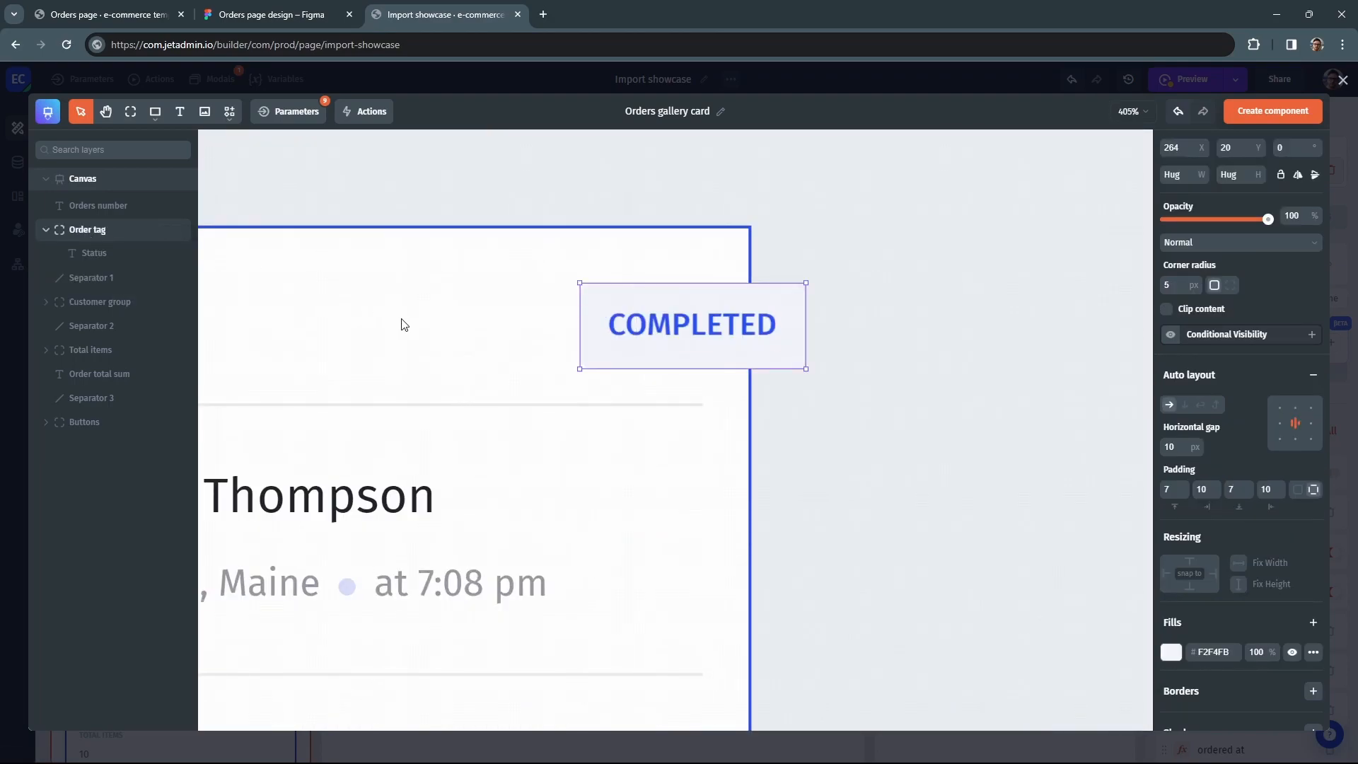
pyautogui.moveTo(718, 347); pyautogui.dragTo(714, 348)
pyautogui.press('Left')
pyautogui.press('Left')
pyautogui.press('Left')
pyautogui.press('Left')
pyautogui.press('Left')
pyautogui.press('Left')
pyautogui.press('Left')
pyautogui.press('Left')
pyautogui.press('Left')
pyautogui.press('Left')
pyautogui.press('Left')
pyautogui.press('Left')
pyautogui.press('Left')
pyautogui.press('Left')
pyautogui.press('Left')
pyautogui.press('Left')
pyautogui.press('Left')
pyautogui.press('Left')
pyautogui.press('Left')
pyautogui.press('Left')
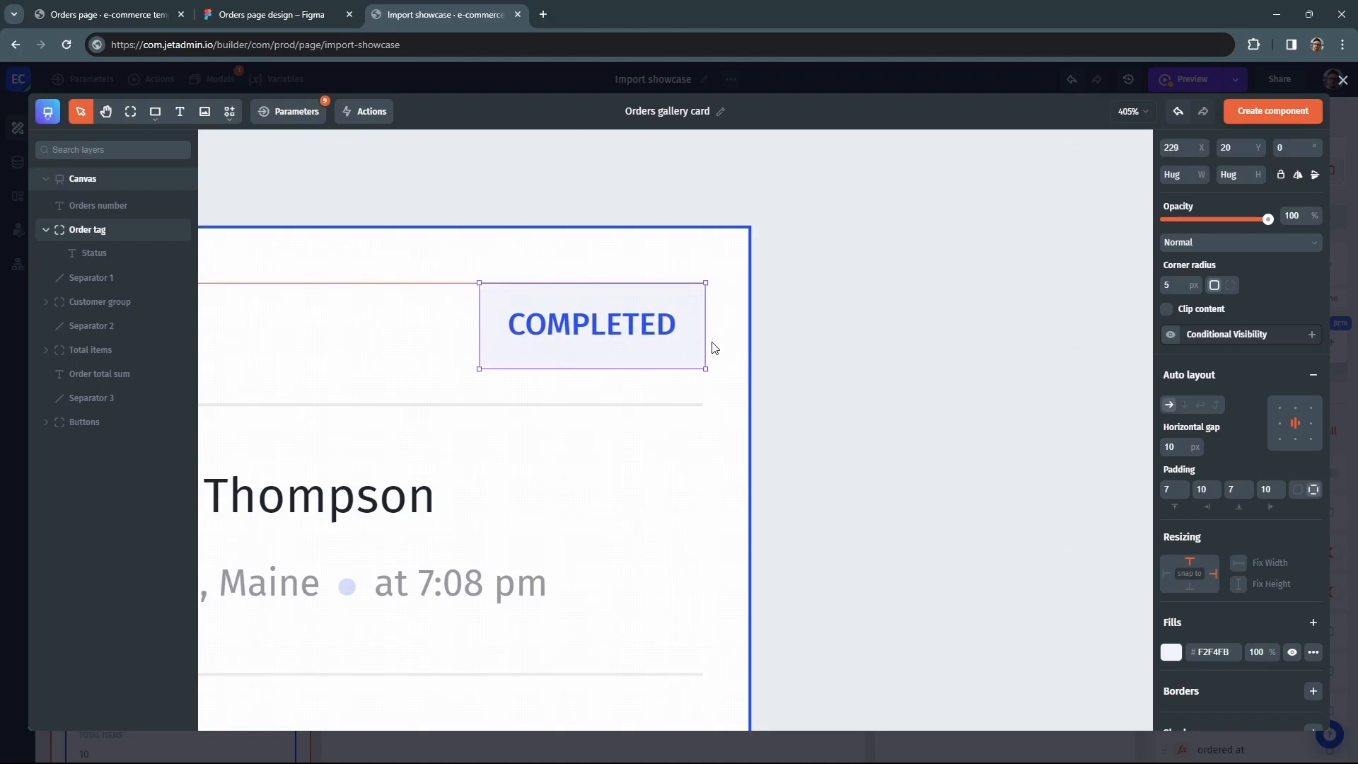
# Add a second fill to the Order tag frame and set it to green 53C953.
pyautogui.scroll(-1, 1242, 438)
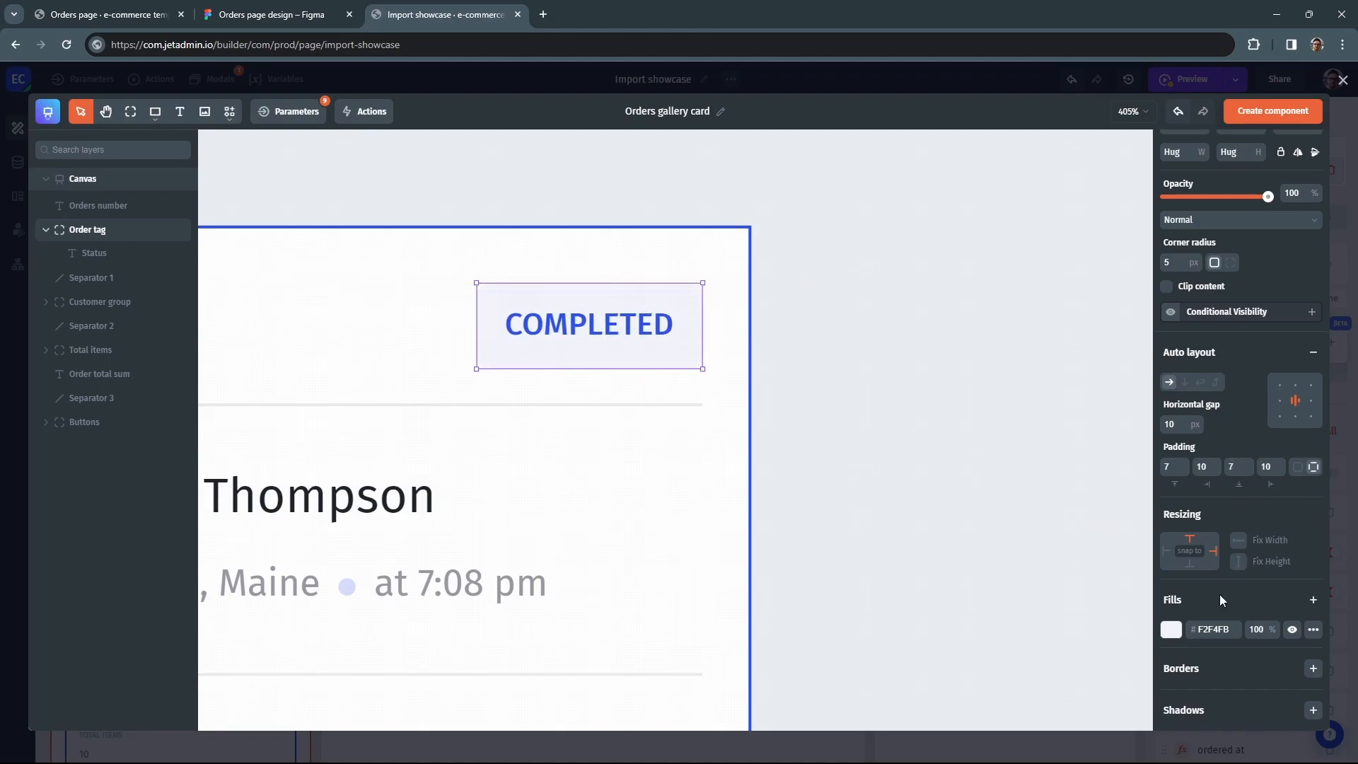
pyautogui.click(1313, 600)
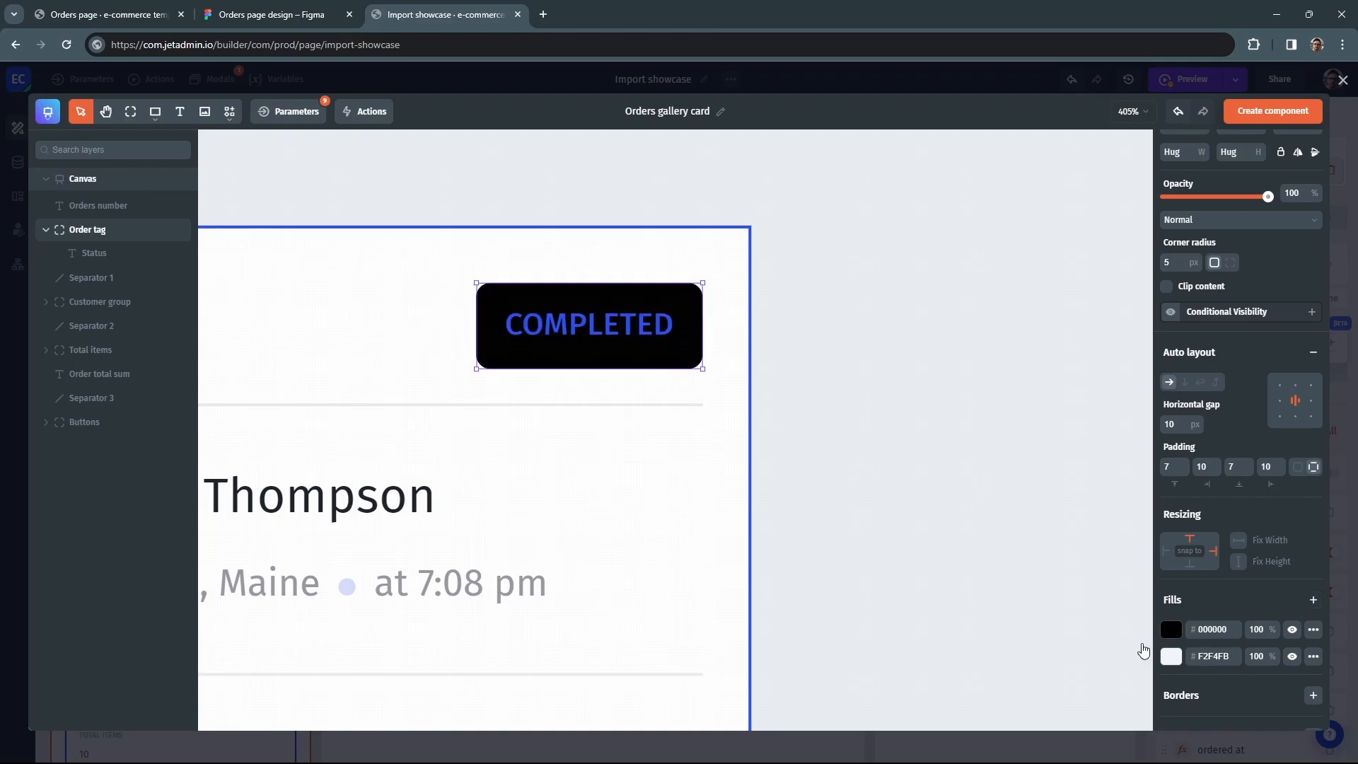
pyautogui.click(1169, 631)
pyautogui.click(1226, 527)
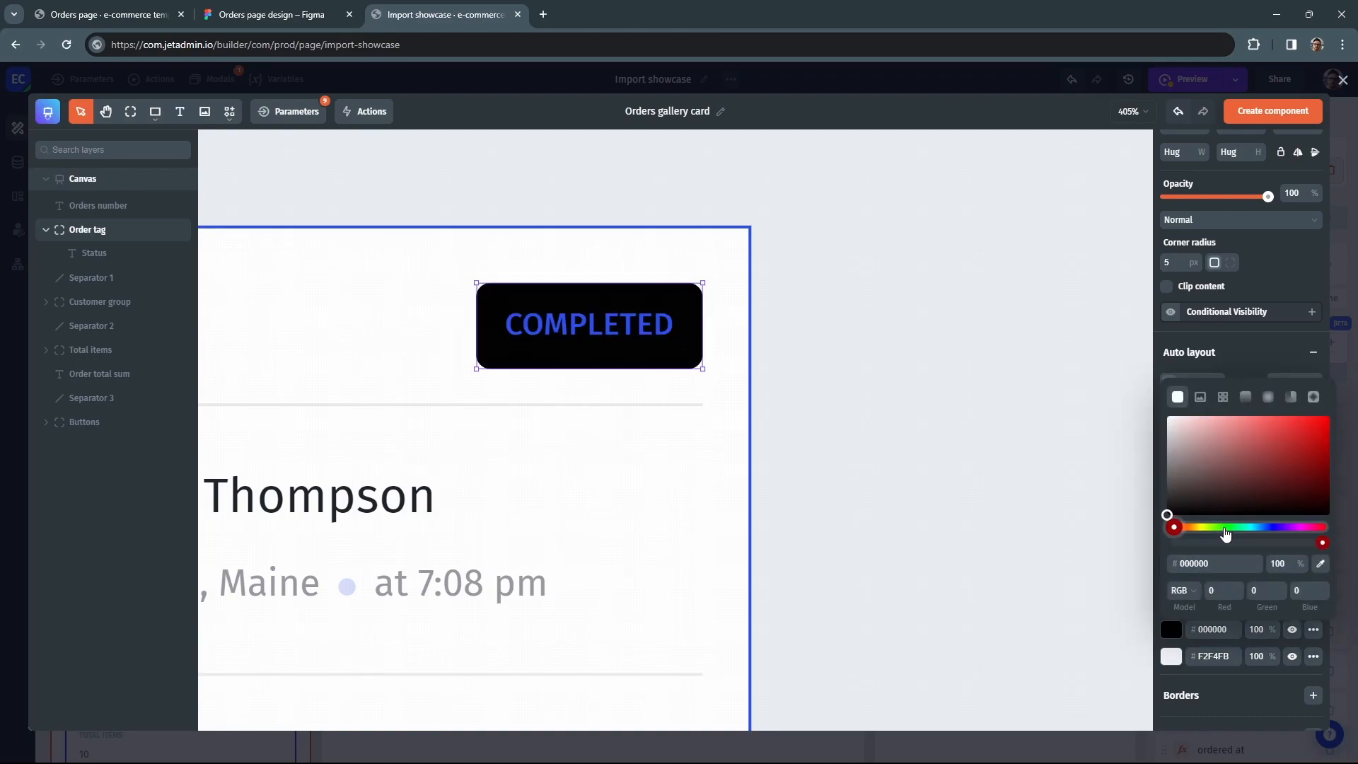
pyautogui.click(1292, 417)
pyautogui.moveTo(1292, 417)
pyautogui.mouseDown()
pyautogui.moveTo(1270, 472)
pyautogui.moveTo(1264, 435)
pyautogui.mouseUp()
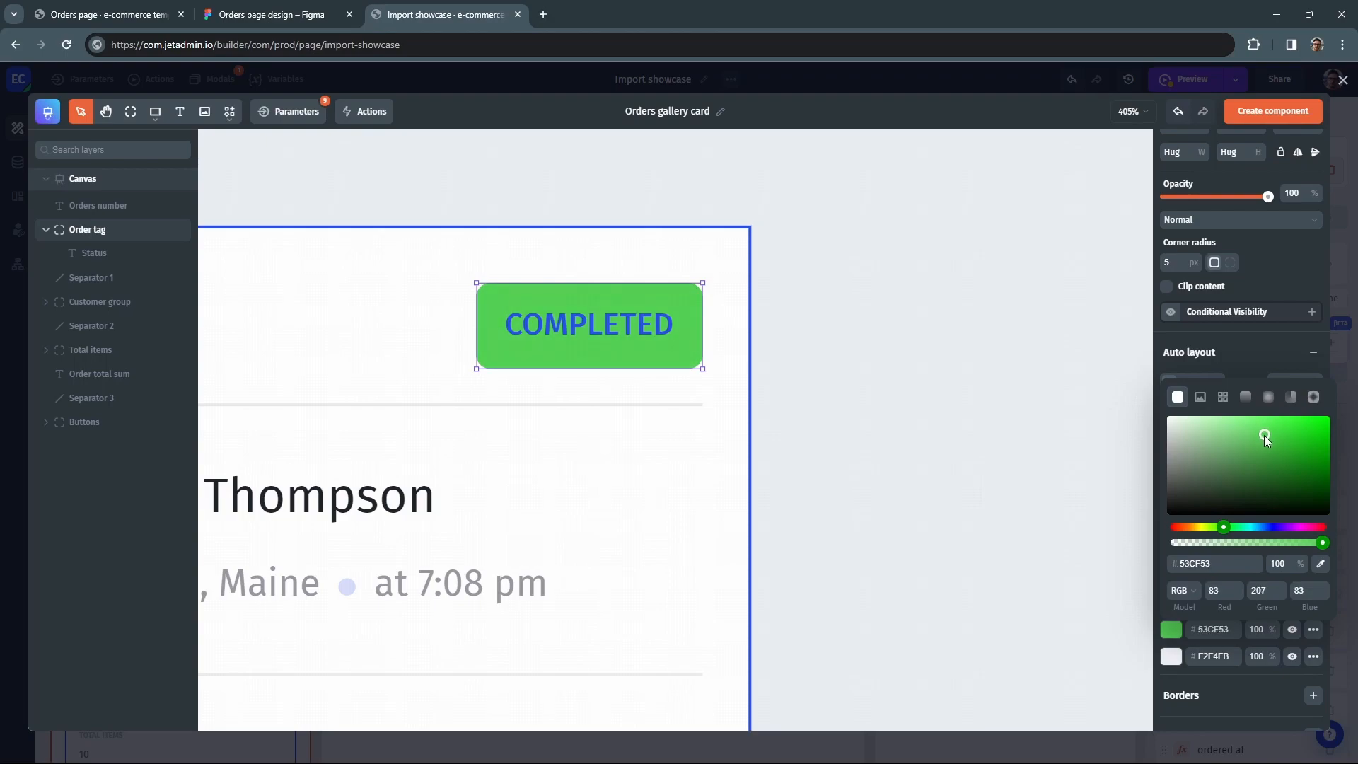
pyautogui.click(1245, 677)
# Make the Order tag's green 53C953 fill conditional with the formula EQ(component["Order Status"],"COMPLETED").
pyautogui.click(1316, 604)
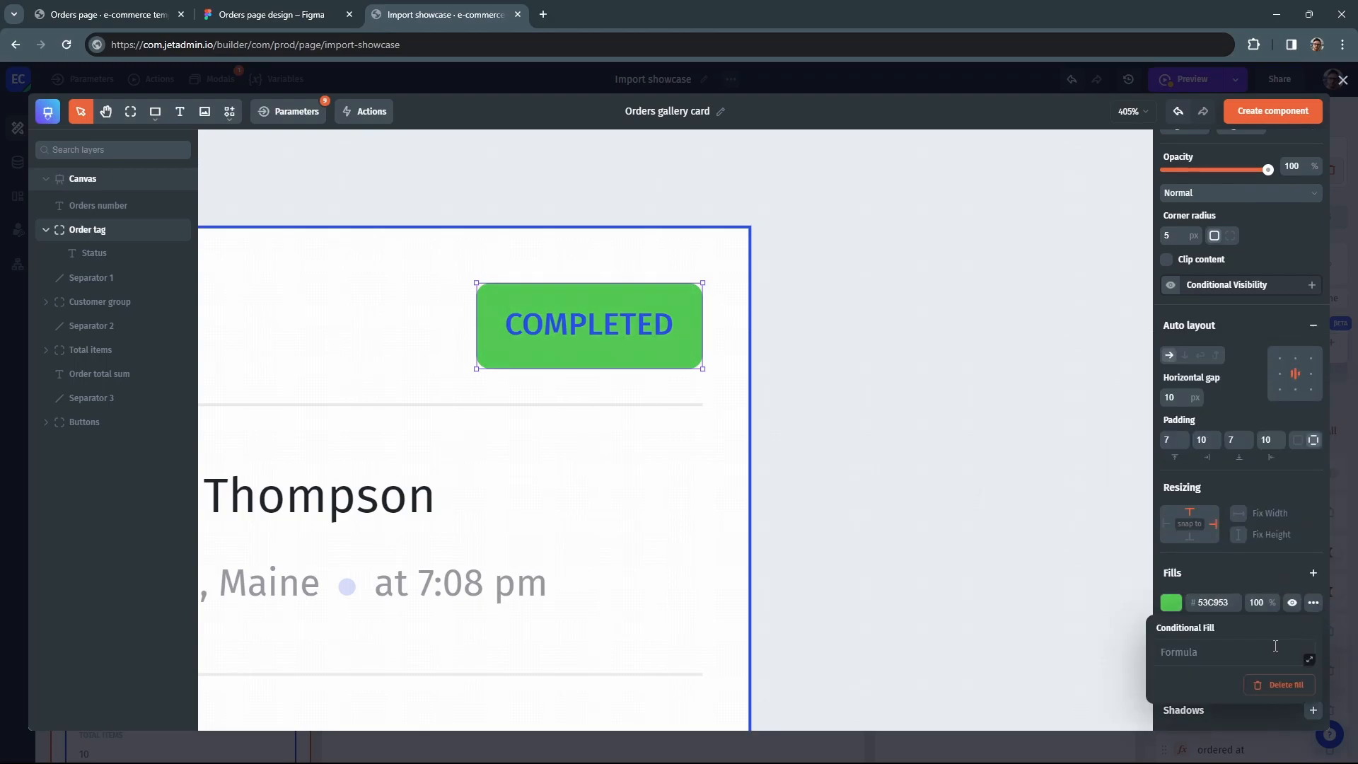
pyautogui.click(1268, 651)
pyautogui.click(1035, 511)
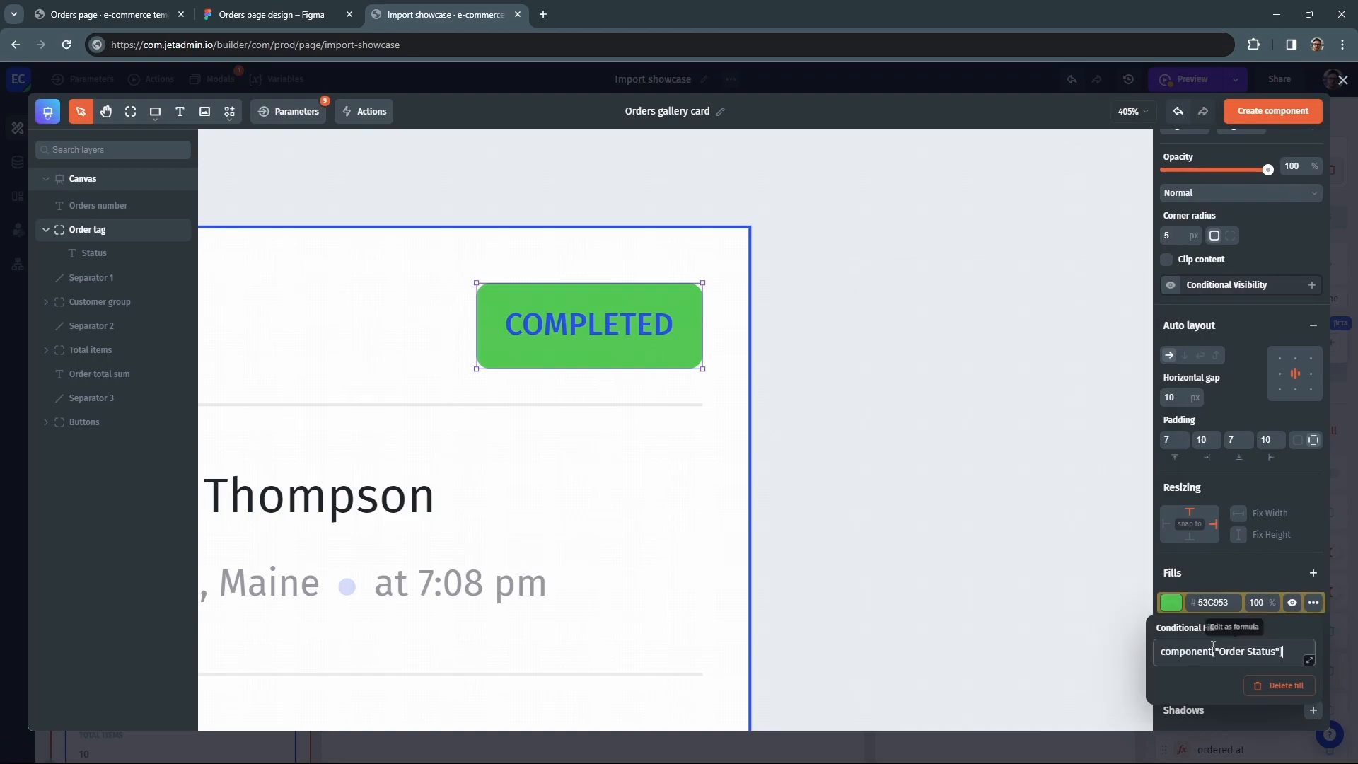
pyautogui.click(1213, 647)
pyautogui.write('EQ(')
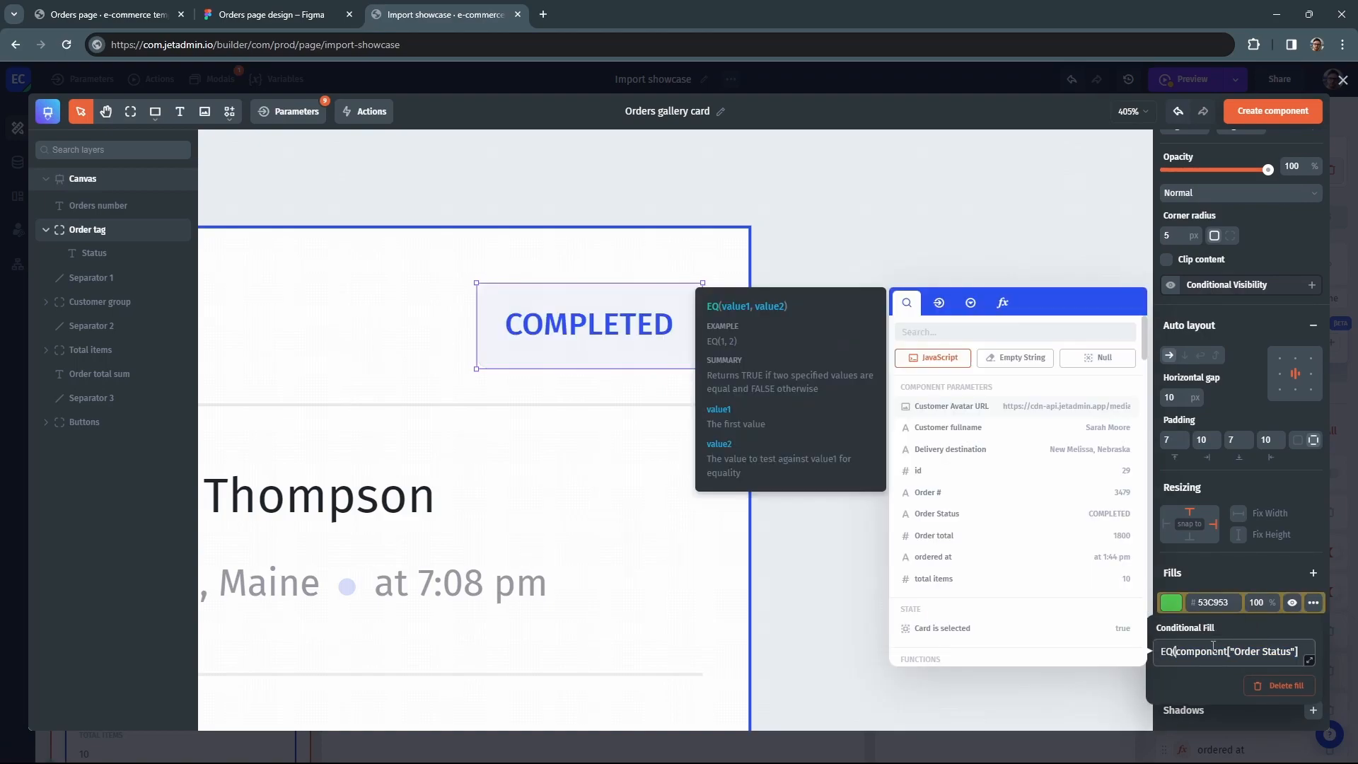
pyautogui.write(',"COM')
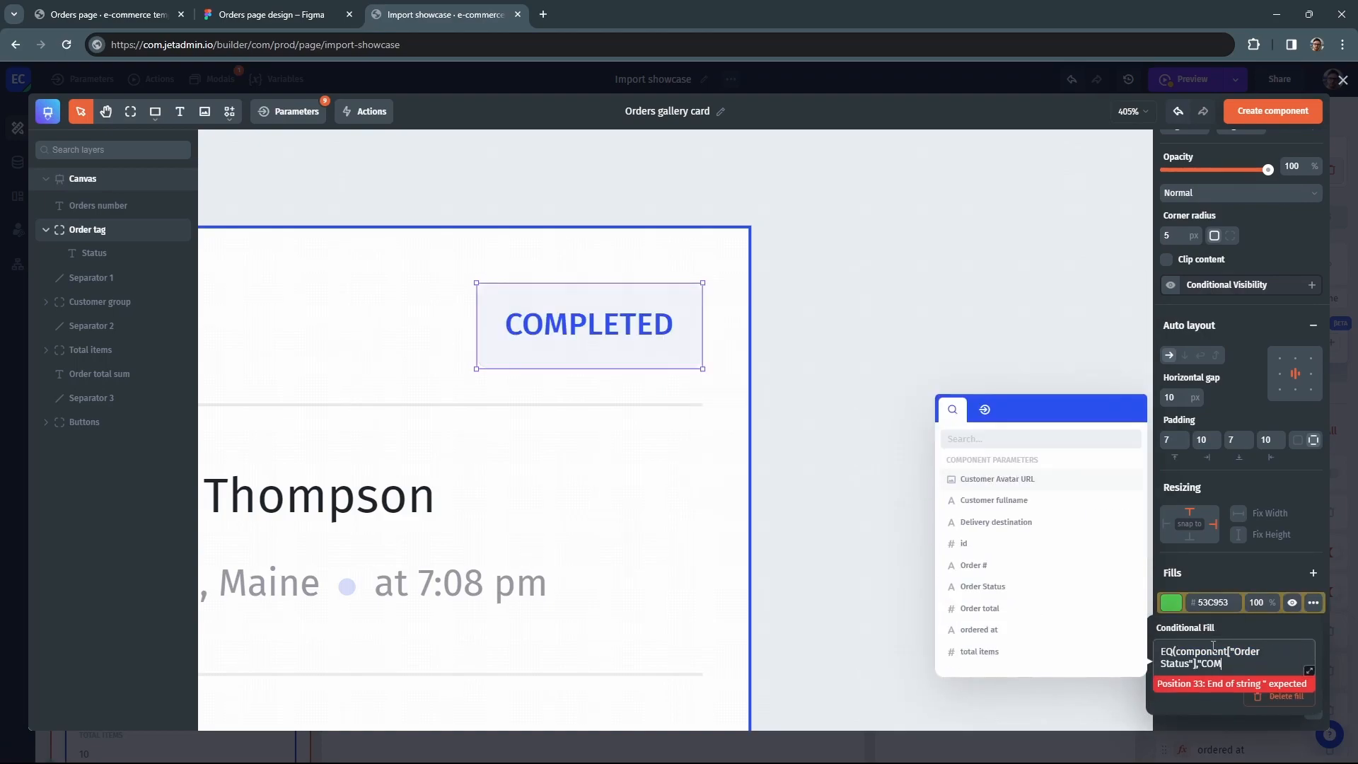
pyautogui.write('PLETED")')
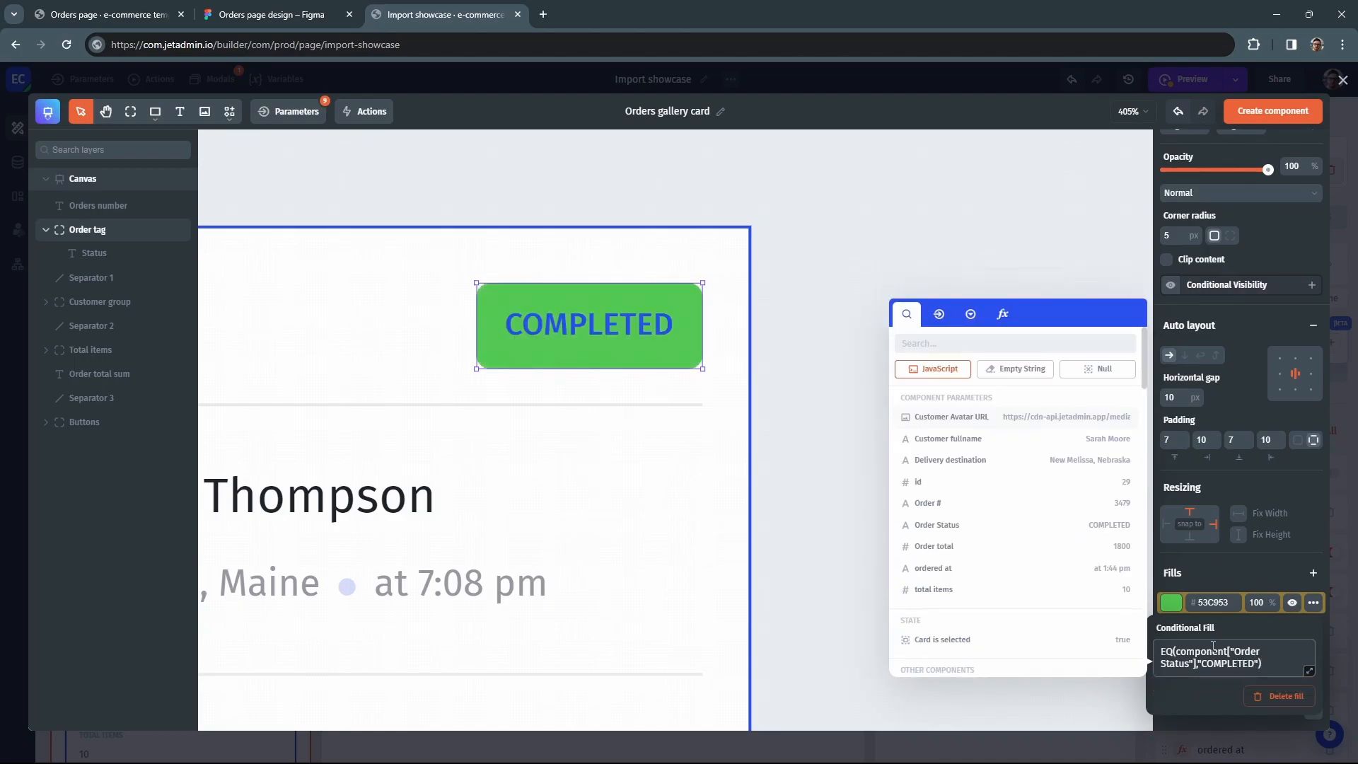
pyautogui.press('Escape')
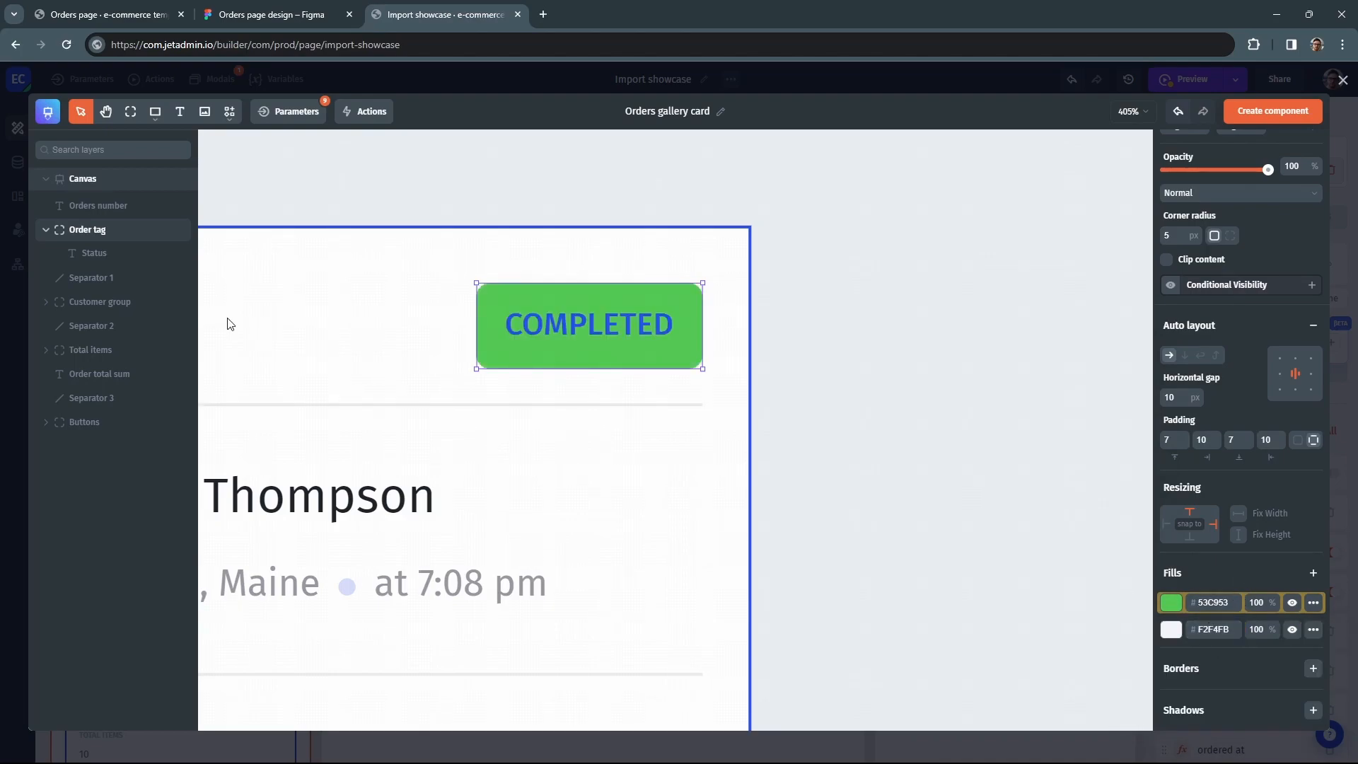
# Add a second fill to the Status text in the order tag and set it to white FFFFFF.
pyautogui.click(89, 253)
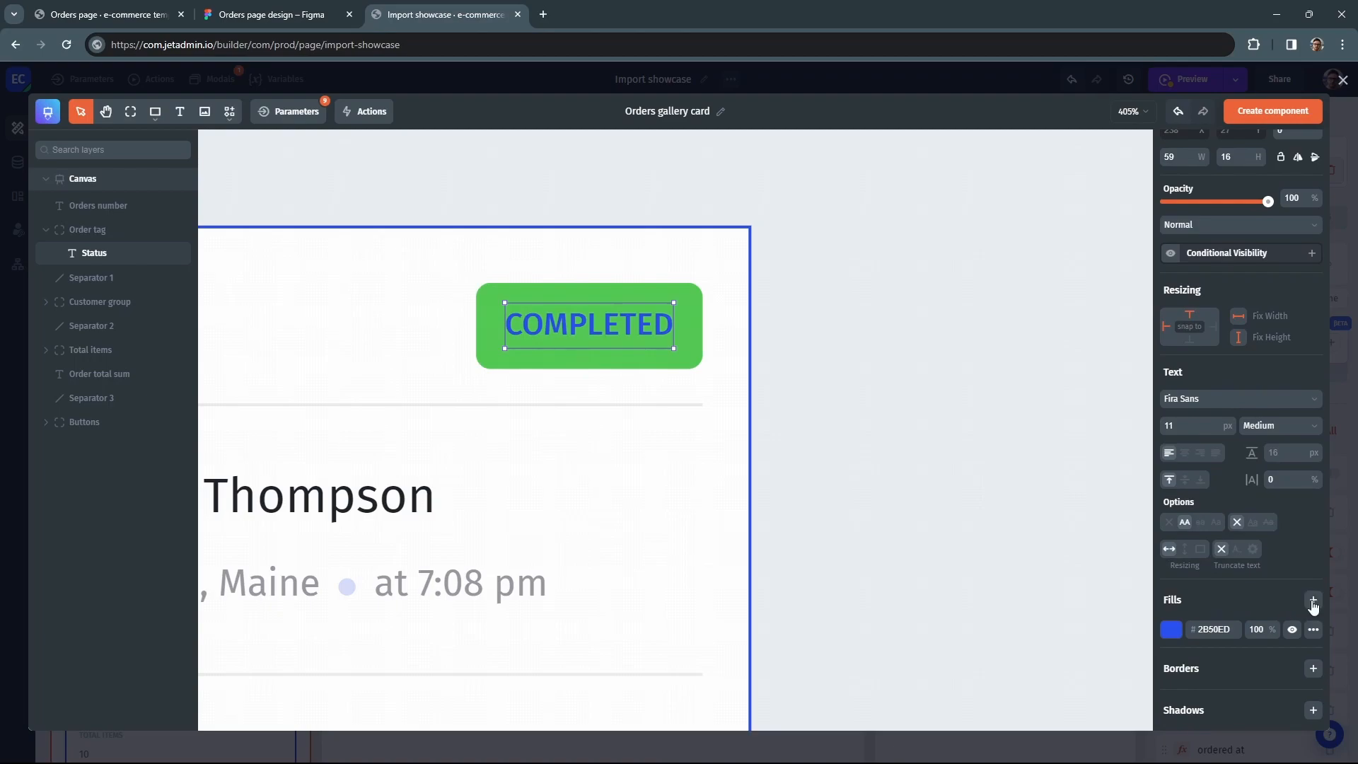
pyautogui.click(1313, 600)
pyautogui.click(1170, 629)
pyautogui.click(1174, 418)
pyautogui.moveTo(1174, 414); pyautogui.dragTo(1166, 414)
# Make the Status text's white fill conditional with the formula EQ(component["Order Status"],"COMPLETED").
pyautogui.click(1313, 630)
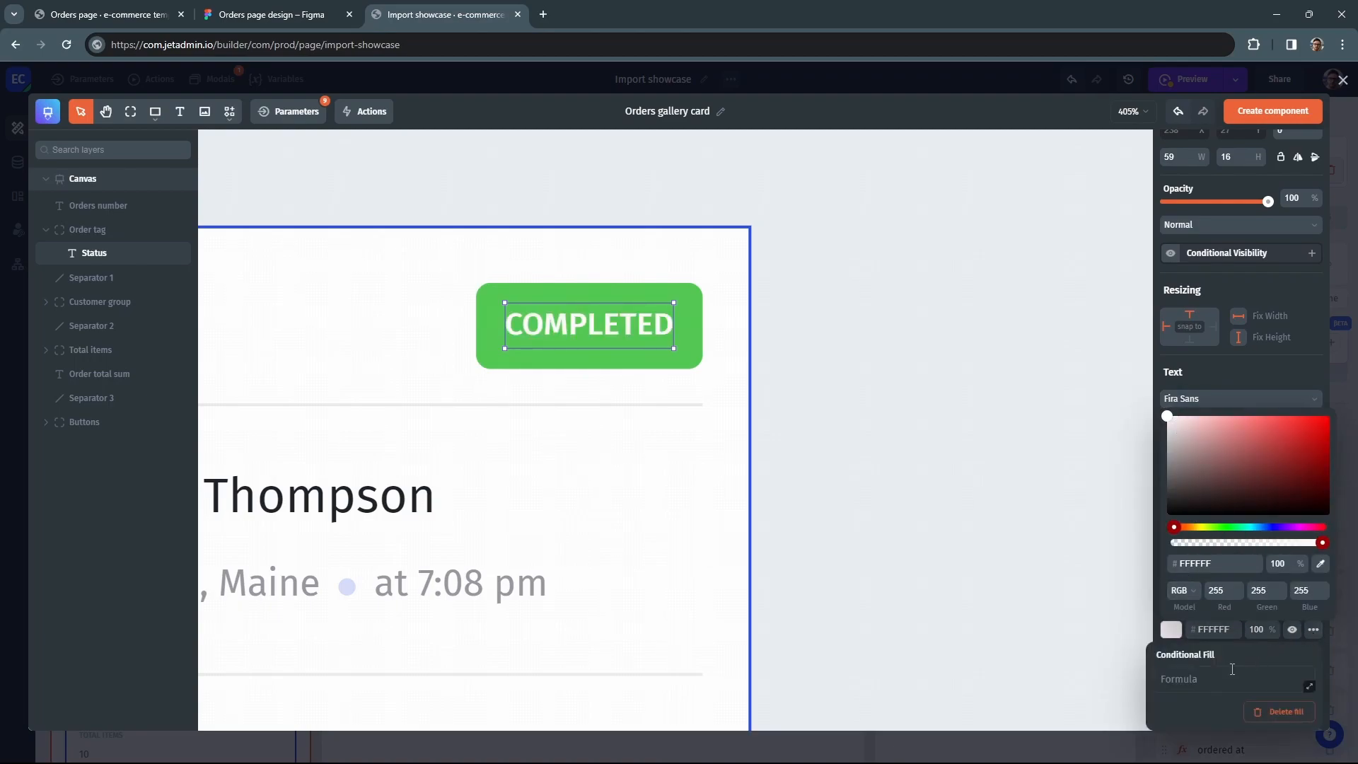
pyautogui.click(1223, 678)
pyautogui.write('EQ(')
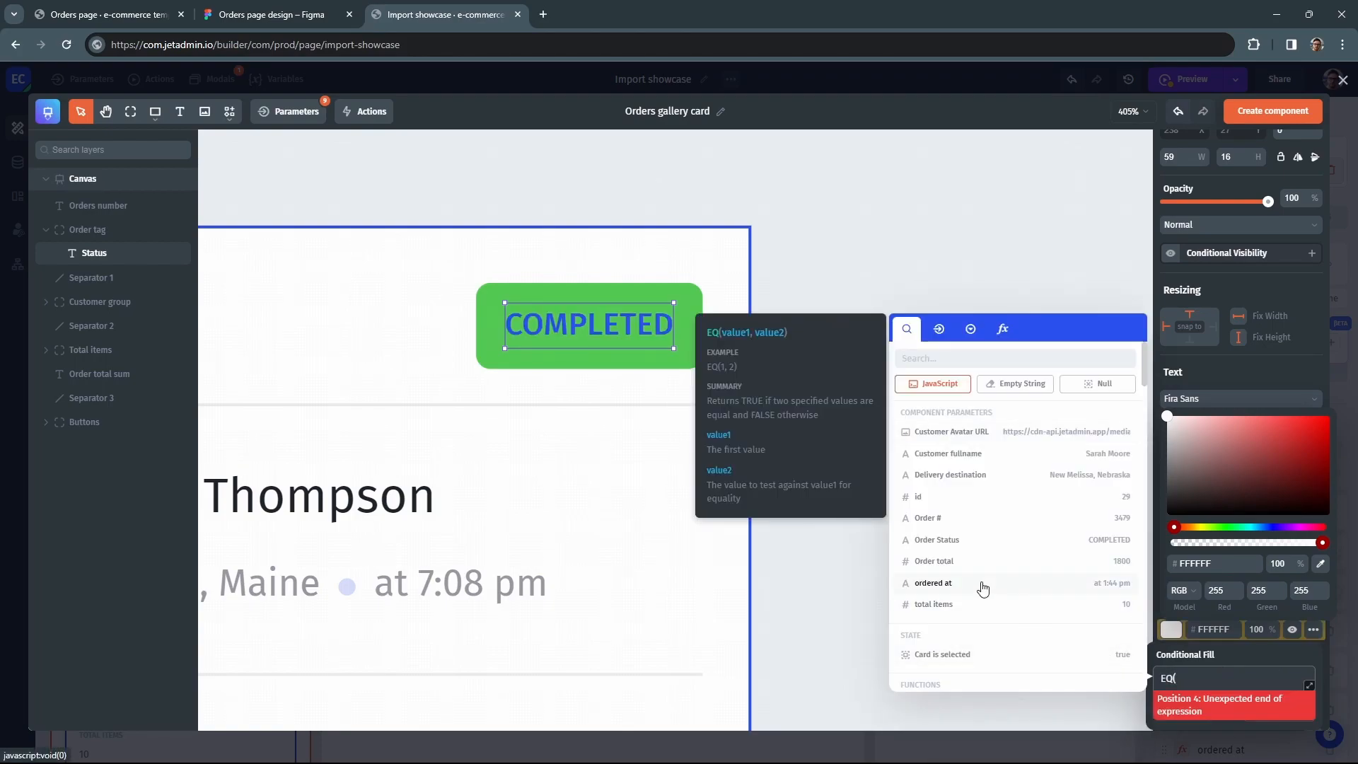
pyautogui.click(967, 541)
pyautogui.write(',"C')
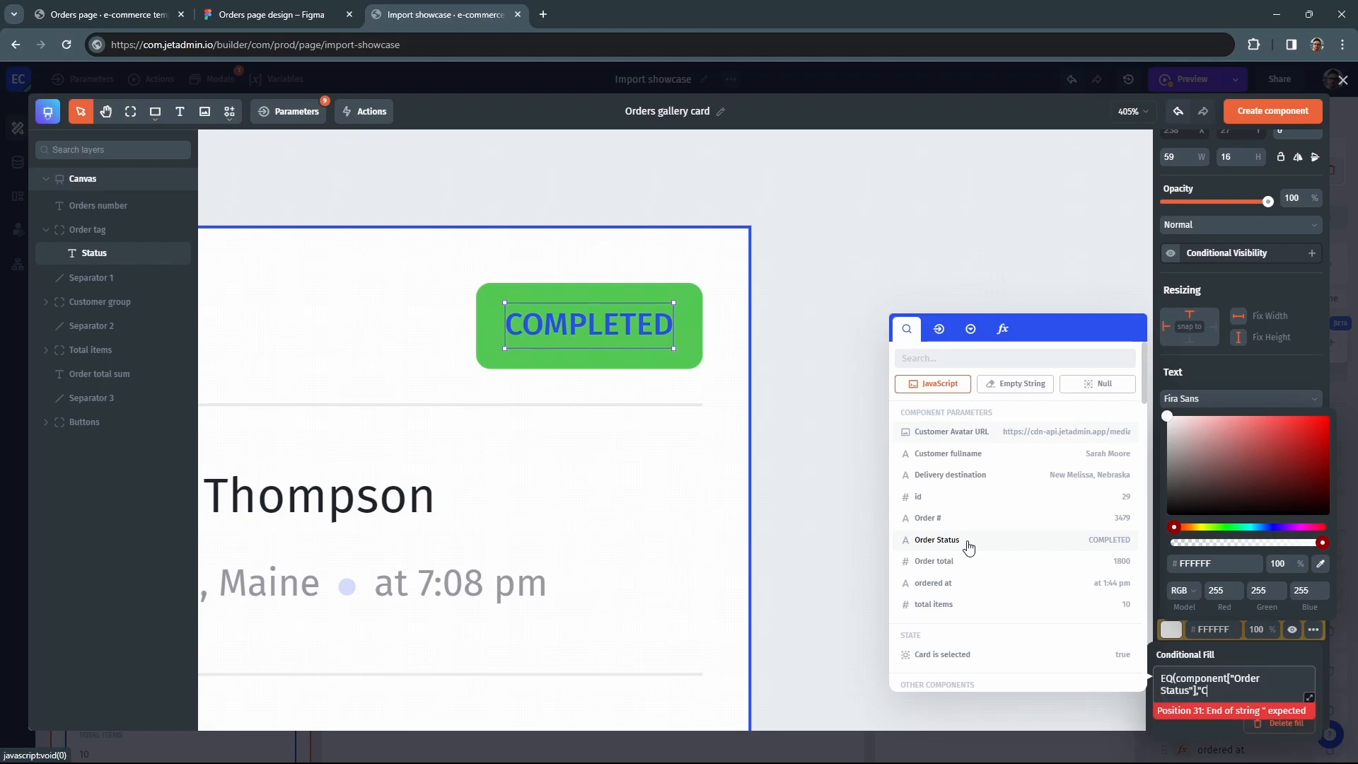
pyautogui.write('OMPLETED")')
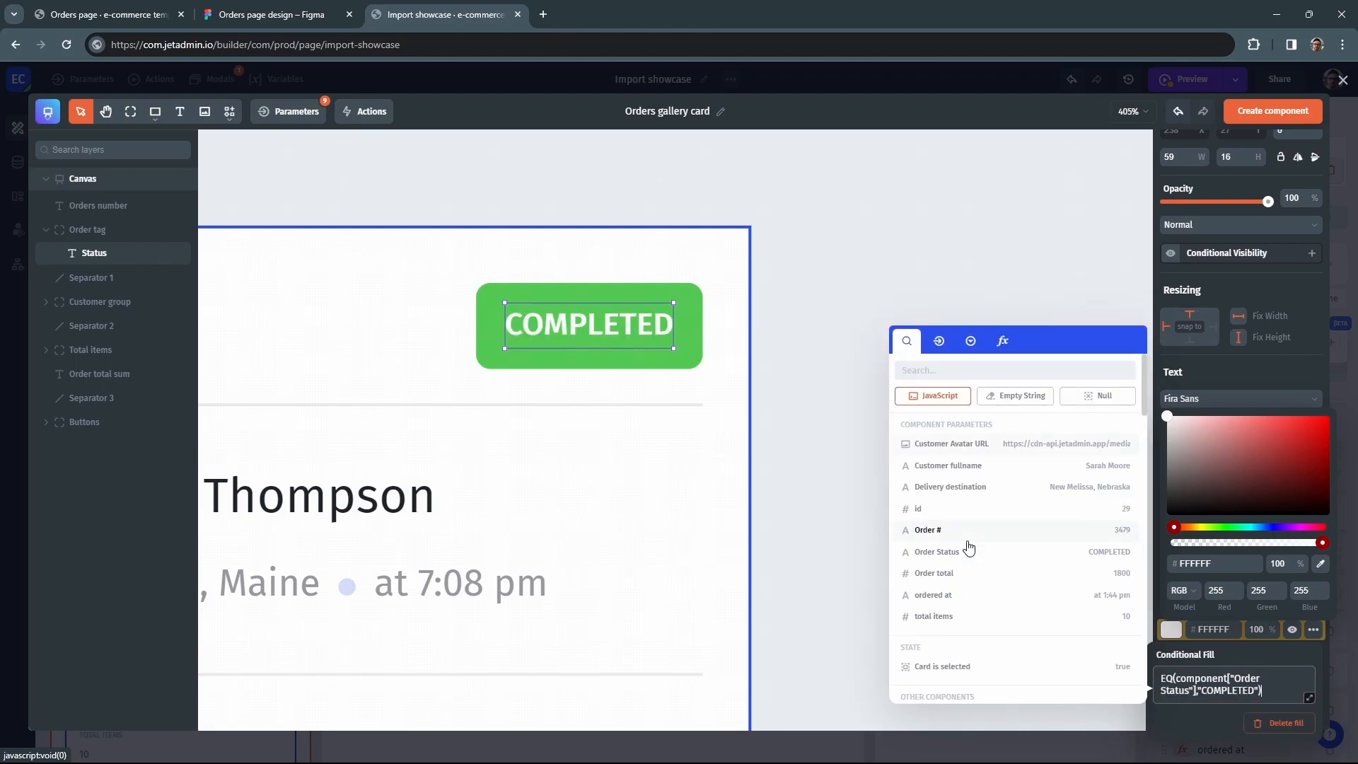
pyautogui.click(826, 363)
# Set the Canvas corner radius to 8 px.
pyautogui.scroll(-8, 382, 474)
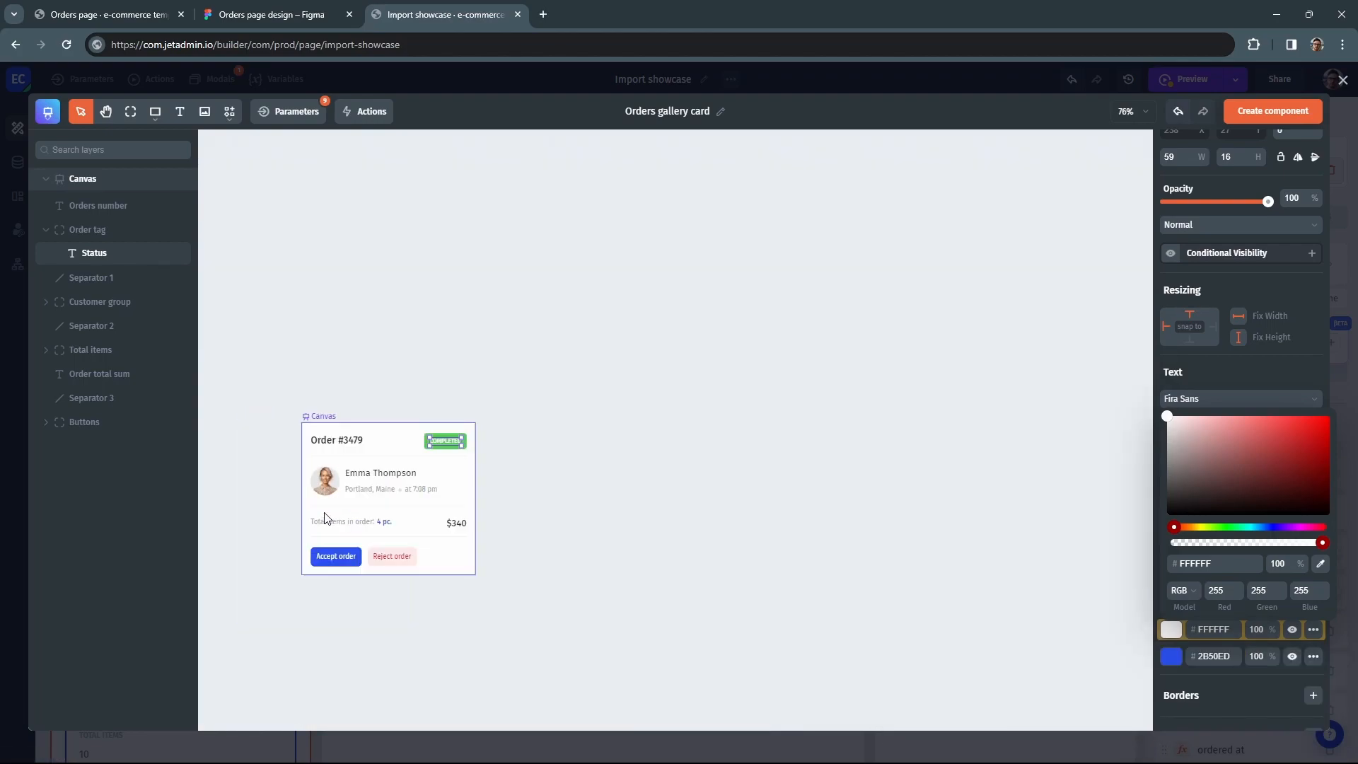
pyautogui.scroll(4, 294, 389)
pyautogui.click(113, 187)
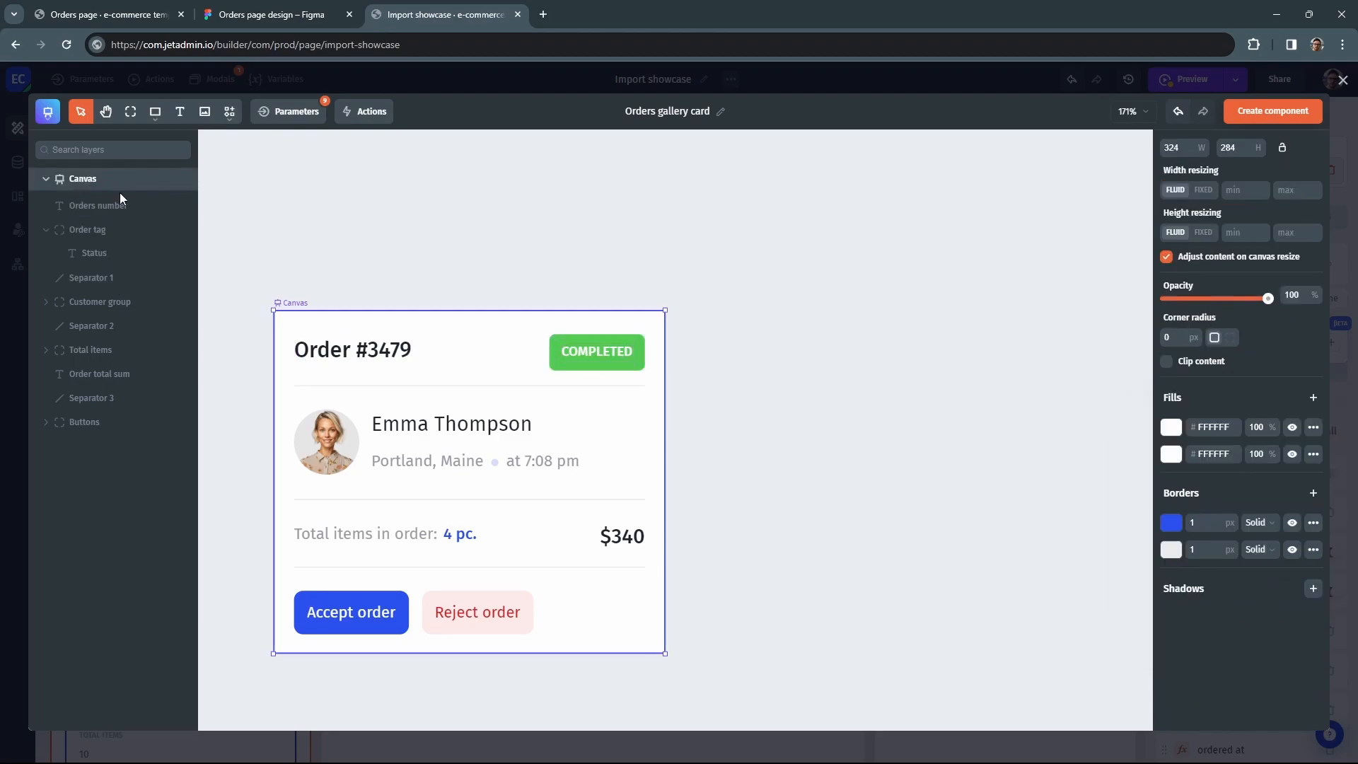
pyautogui.click(1169, 338)
# Make the Canvas's blue border conditional on the Card is selected state.
pyautogui.click(1313, 523)
pyautogui.click(1224, 626)
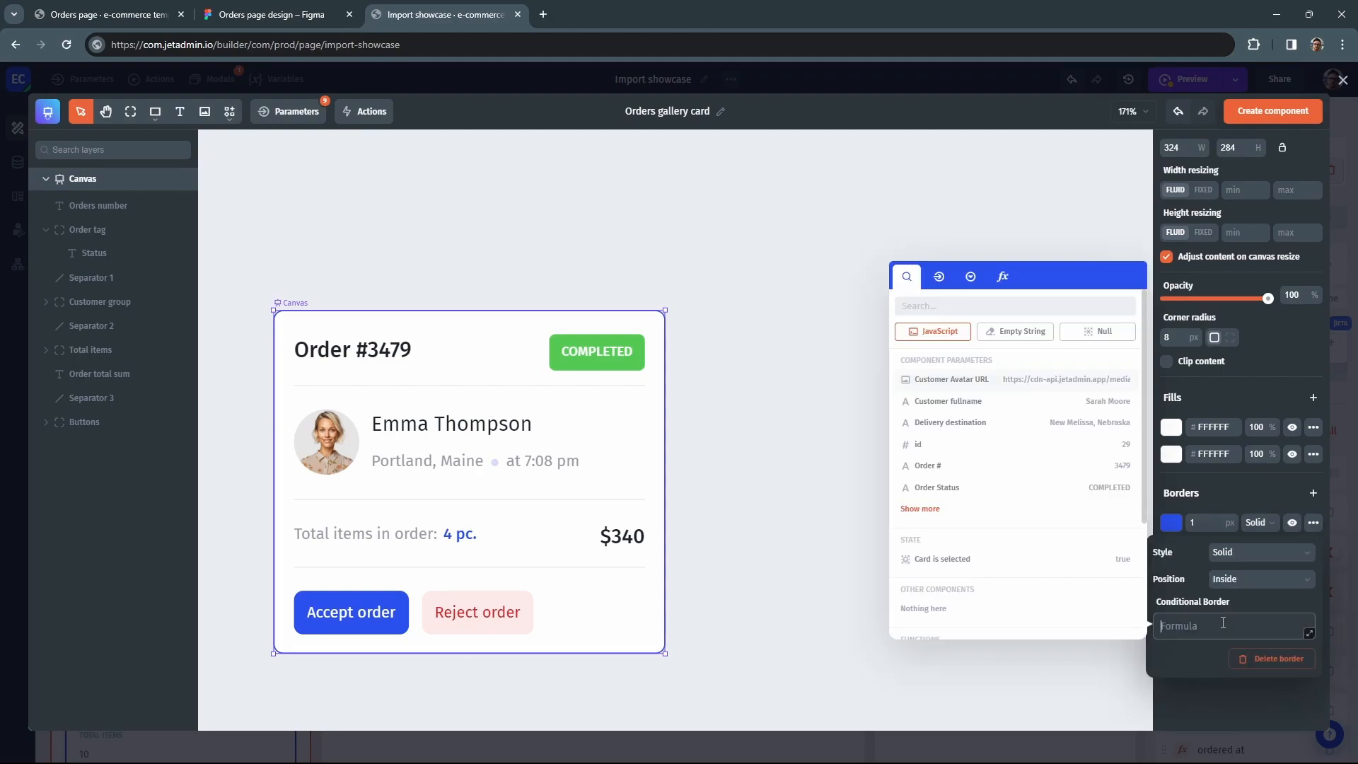
pyautogui.click(1094, 561)
pyautogui.click(797, 522)
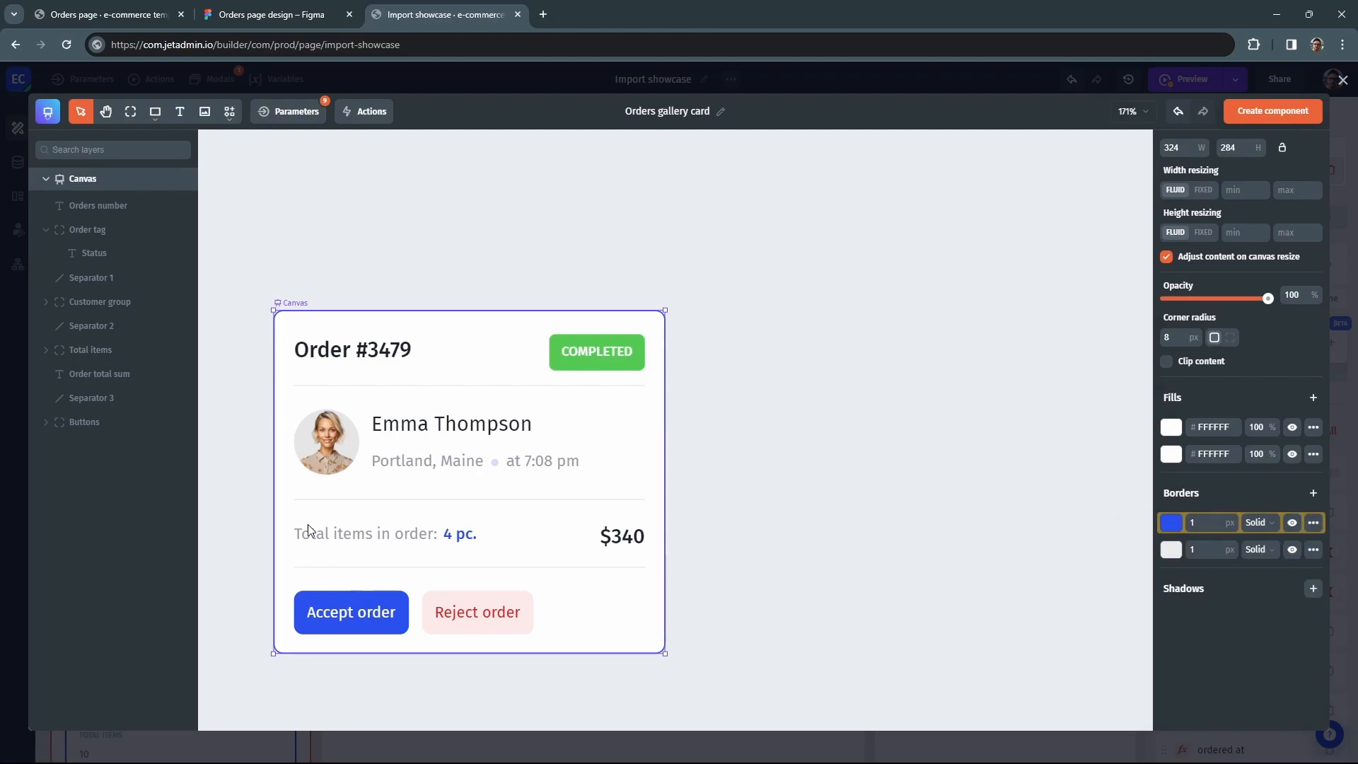
# Bind the portrait avatar's image fill URL to the Customer Avatar URL parameter and set its corner radius to 28 px.
pyautogui.scroll(5, 307, 527)
pyautogui.click(594, 346)
pyautogui.click(46, 302)
pyautogui.click(97, 327)
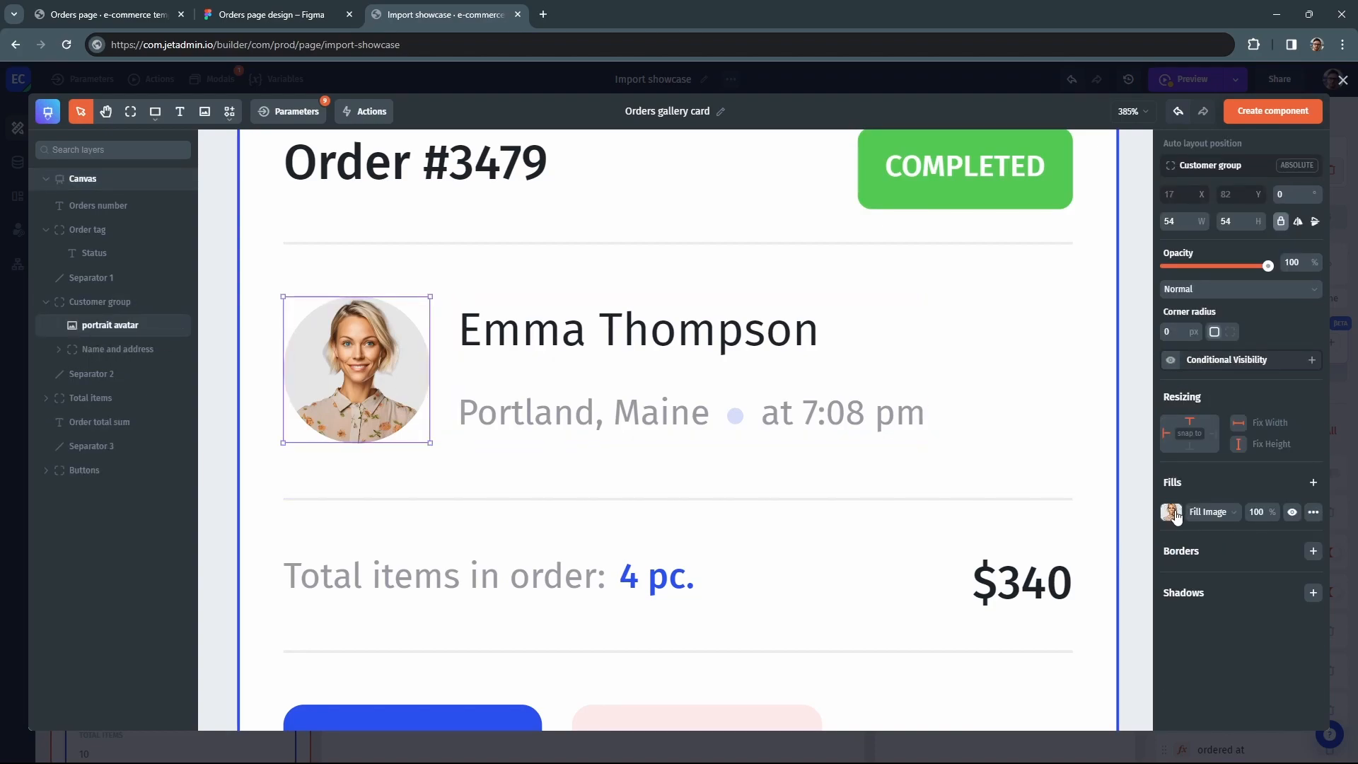
pyautogui.click(1172, 512)
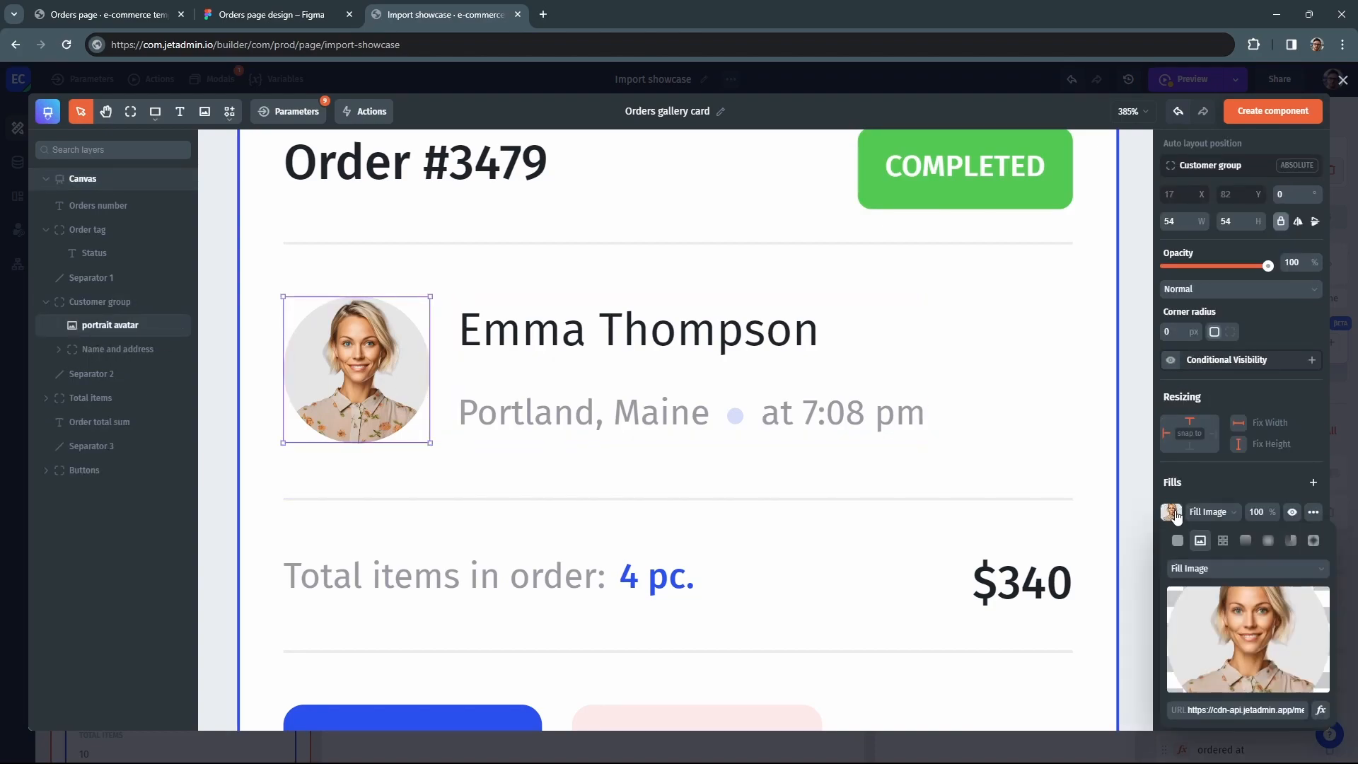
pyautogui.click(1320, 711)
pyautogui.click(1229, 599)
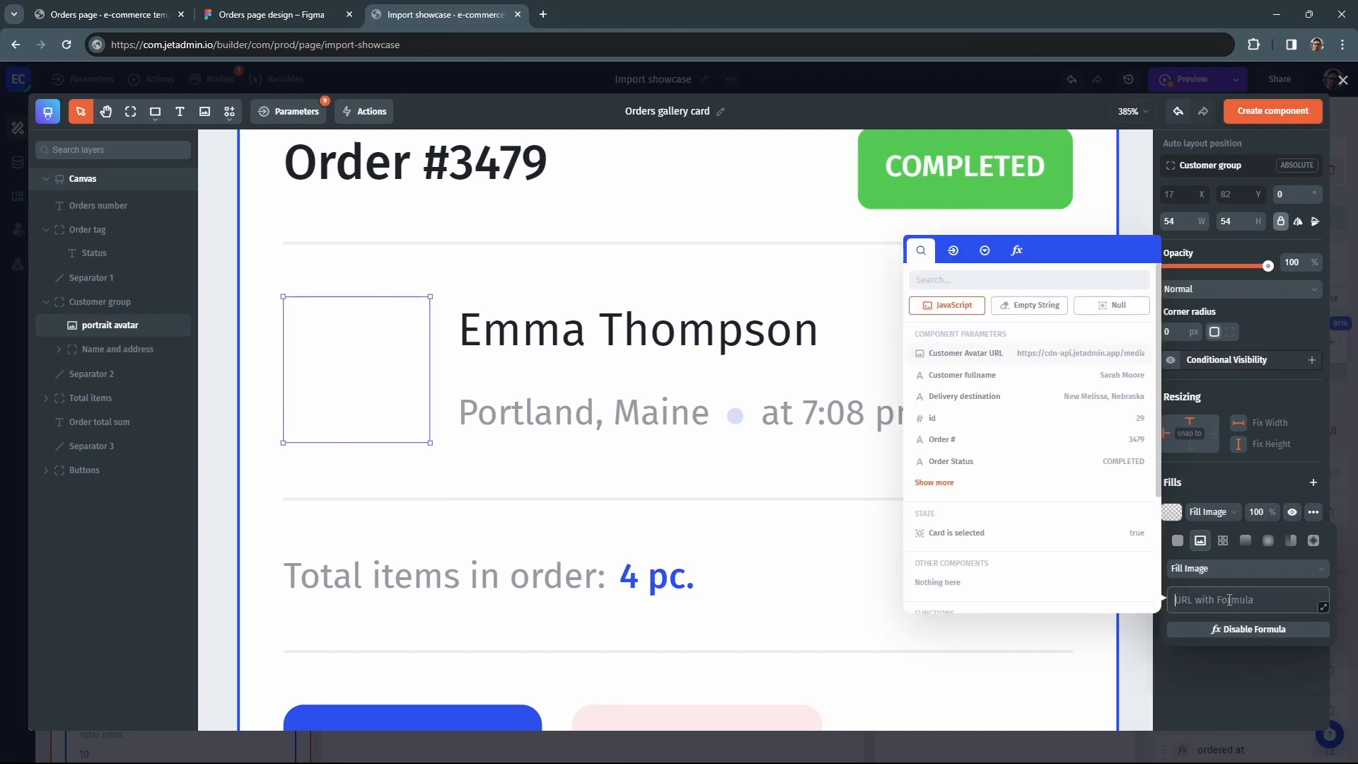
pyautogui.click(966, 353)
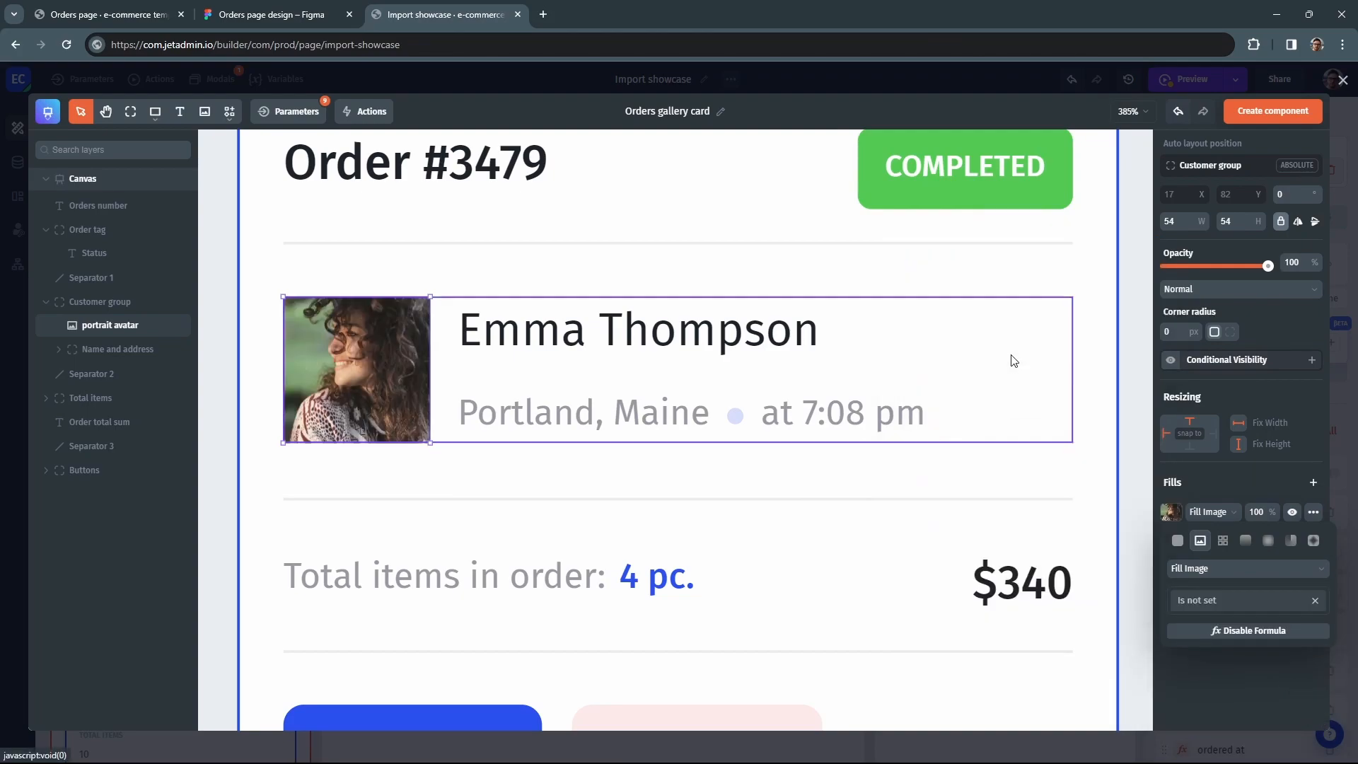
pyautogui.click(1174, 334)
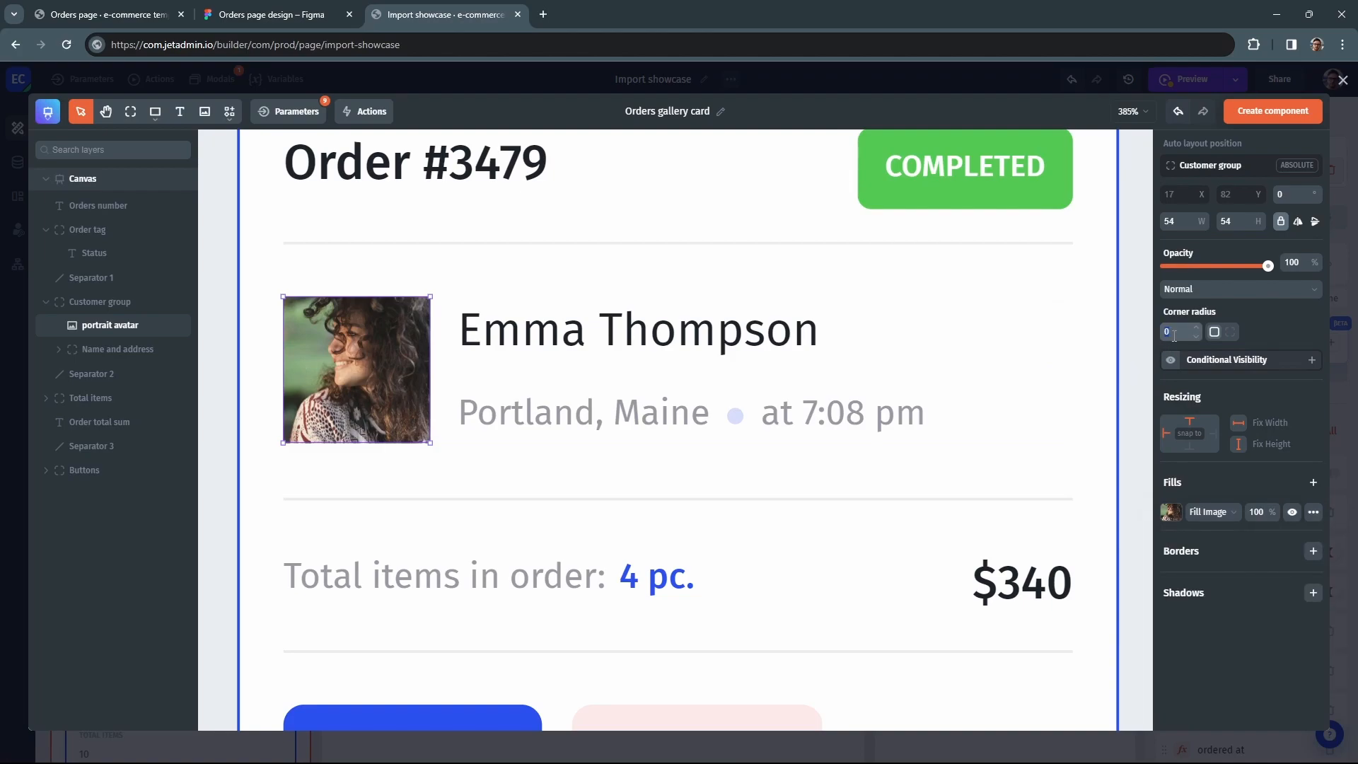
pyautogui.click(1271, 338)
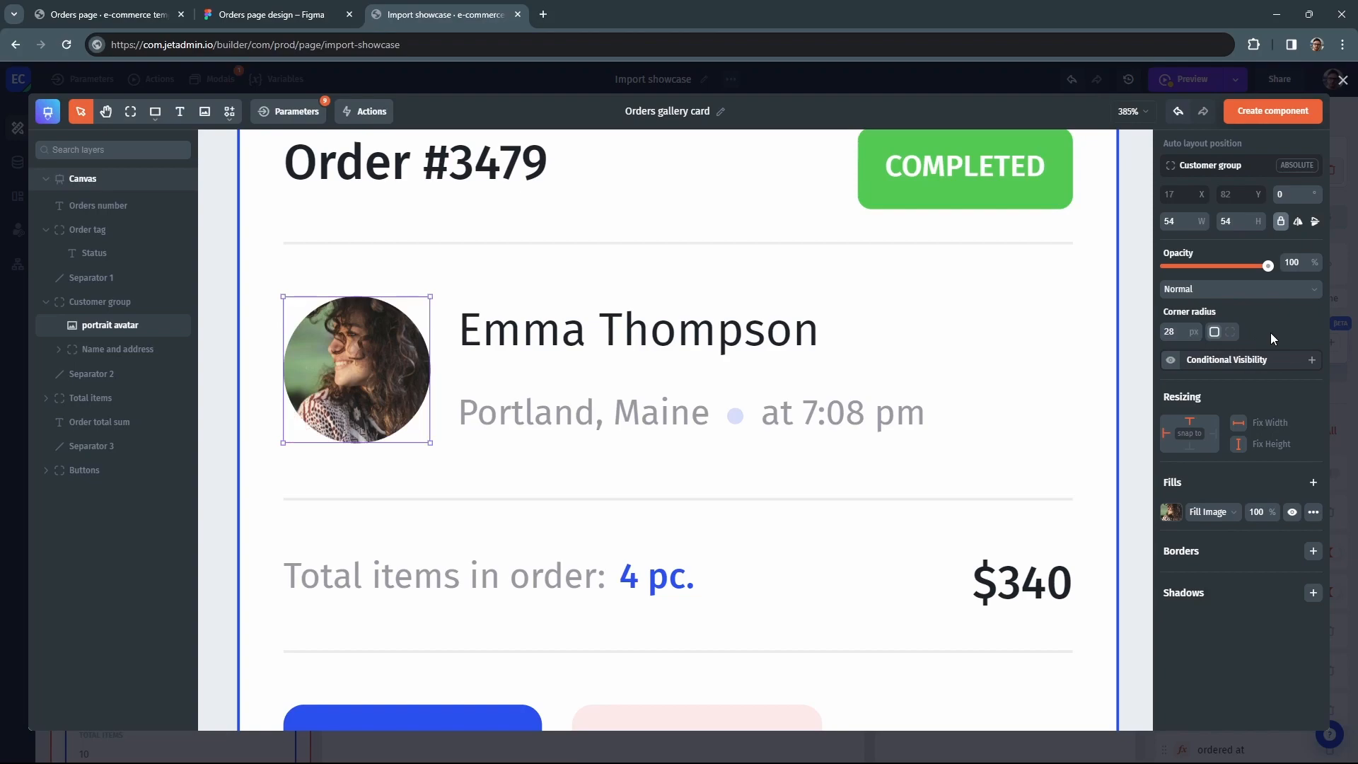
# Replace the Full name text in the customer group with a formula bound to the Customer fullname parameter.
pyautogui.click(58, 349)
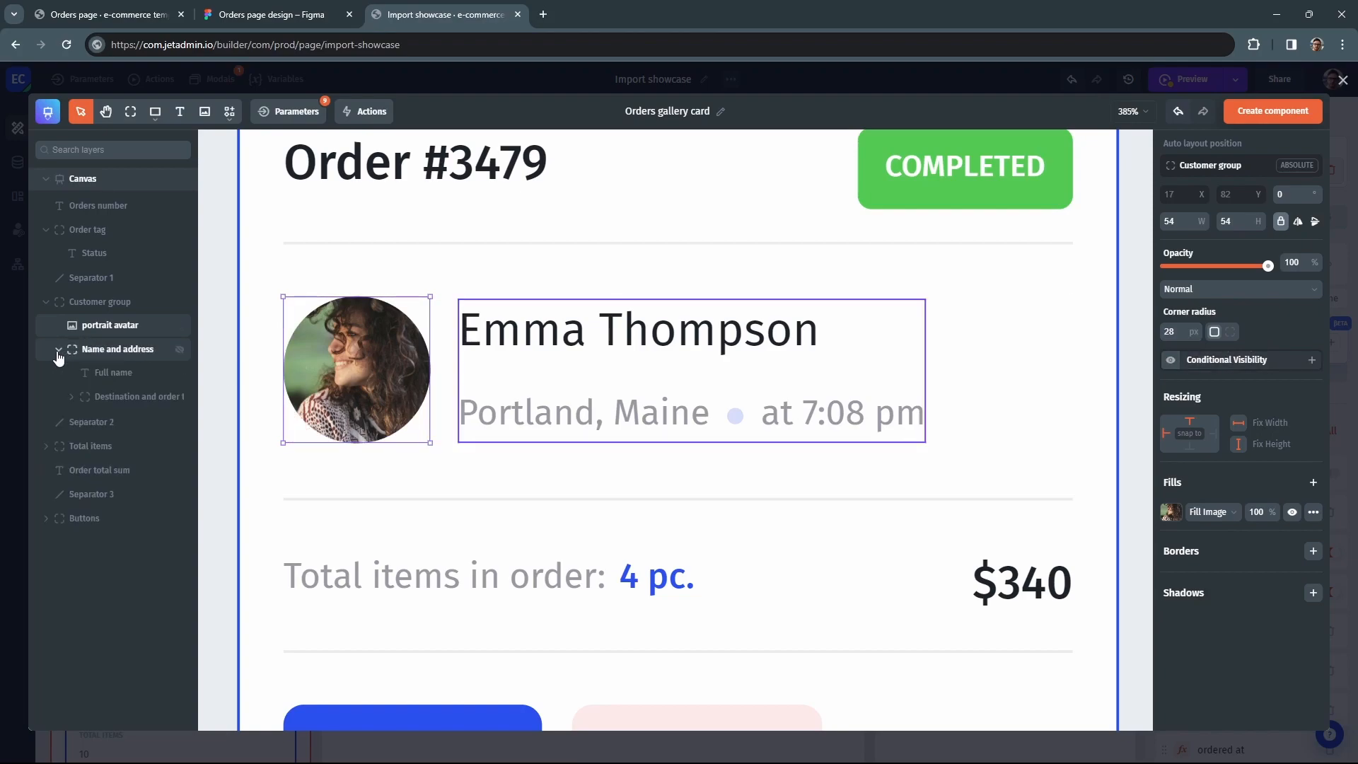
pyautogui.click(102, 373)
pyautogui.doubleClick(542, 334)
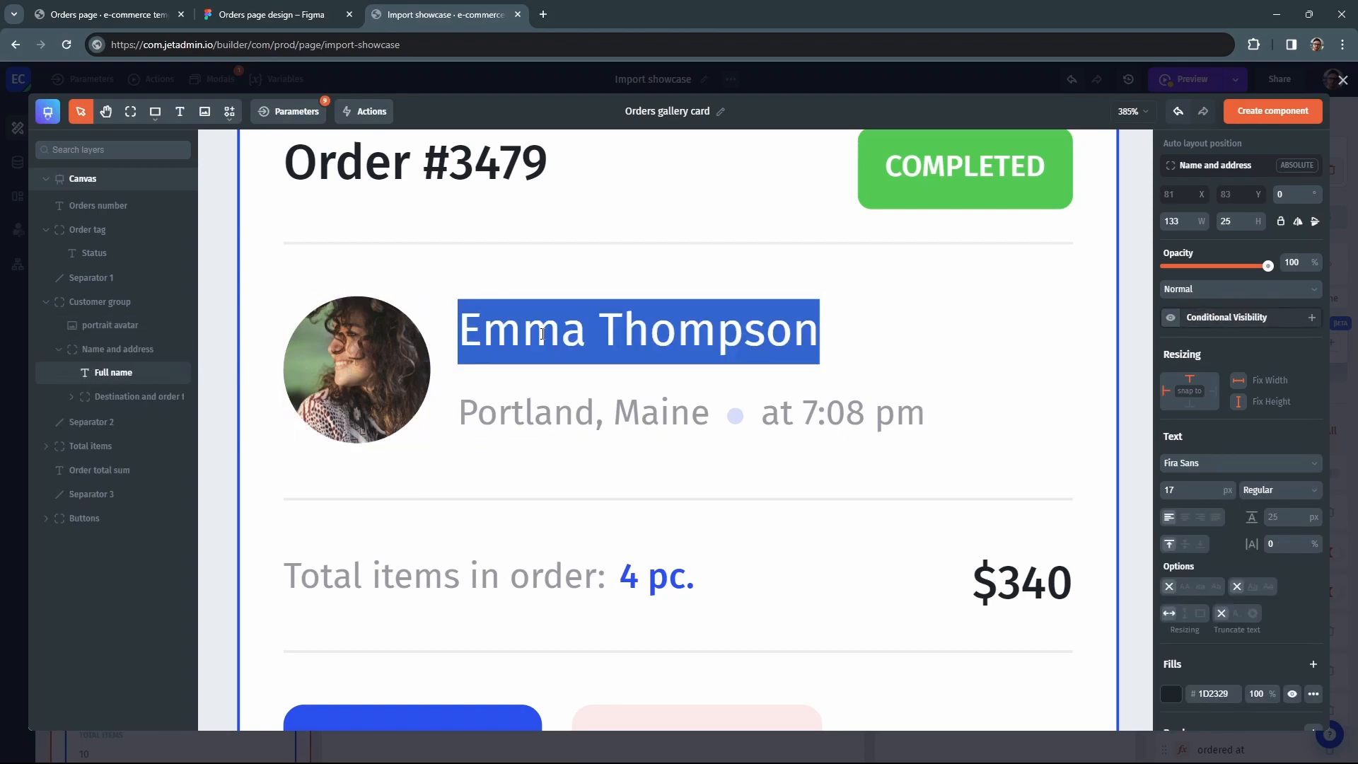
pyautogui.press('BackSpace')
pyautogui.click(534, 287)
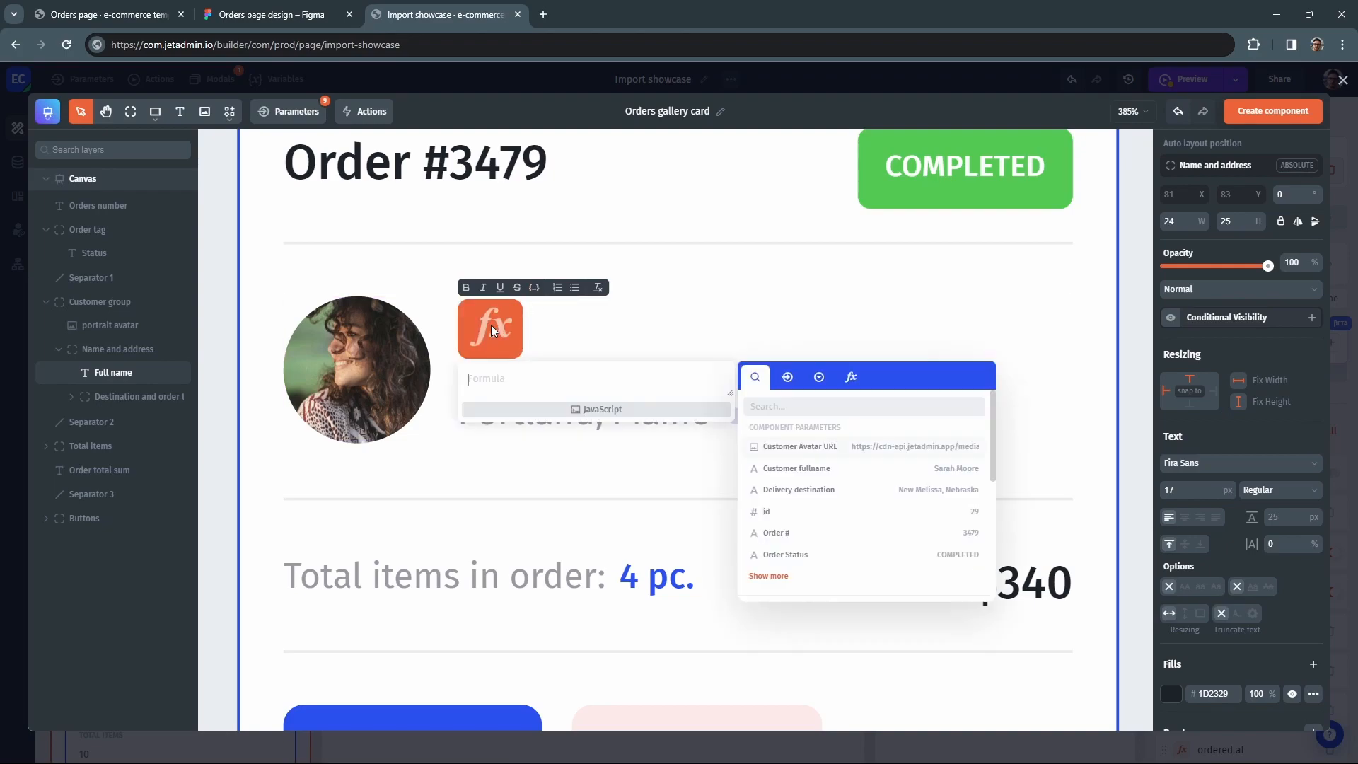
pyautogui.click(792, 470)
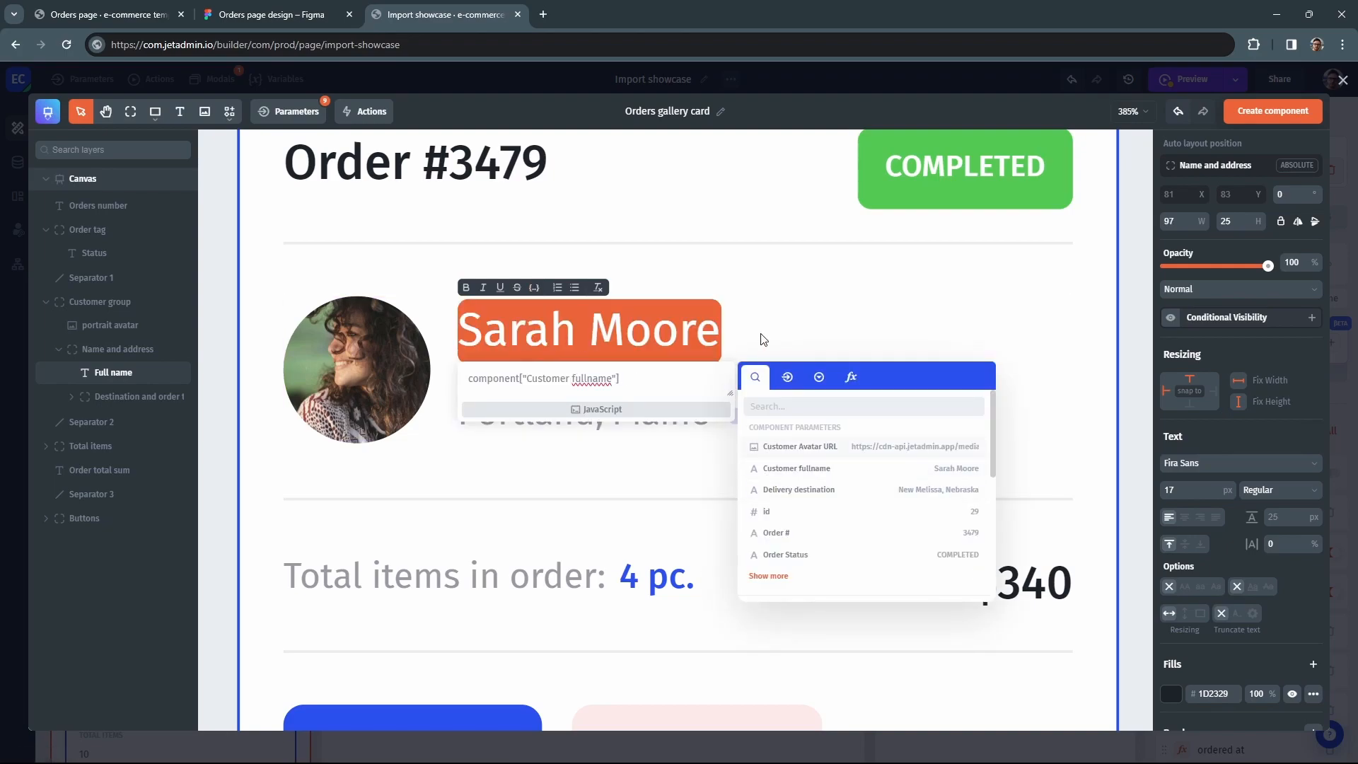
pyautogui.click(810, 411)
pyautogui.click(809, 412)
# Replace the City and state text with a formula bound to the Delivery destination parameter.
pyautogui.click(73, 401)
pyautogui.click(497, 422)
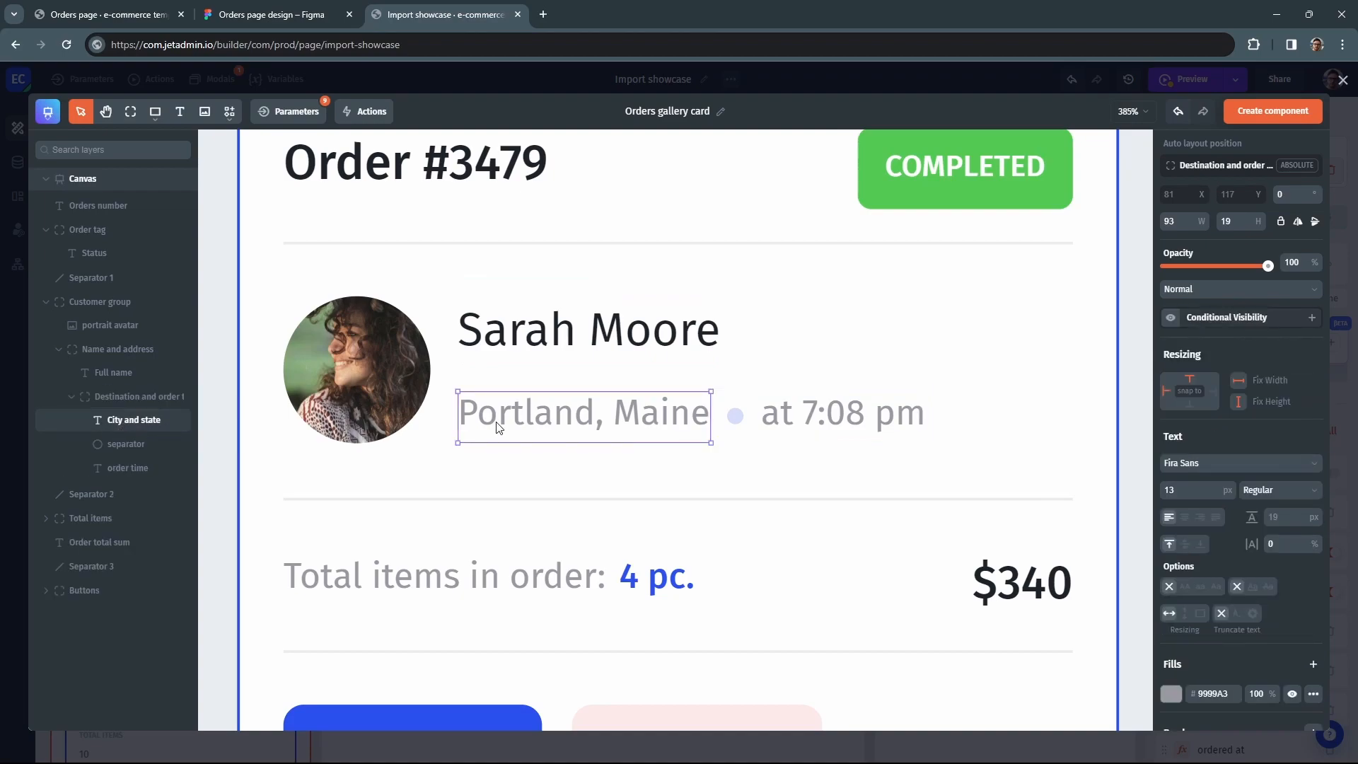
pyautogui.click(497, 423)
pyautogui.press('BackSpace')
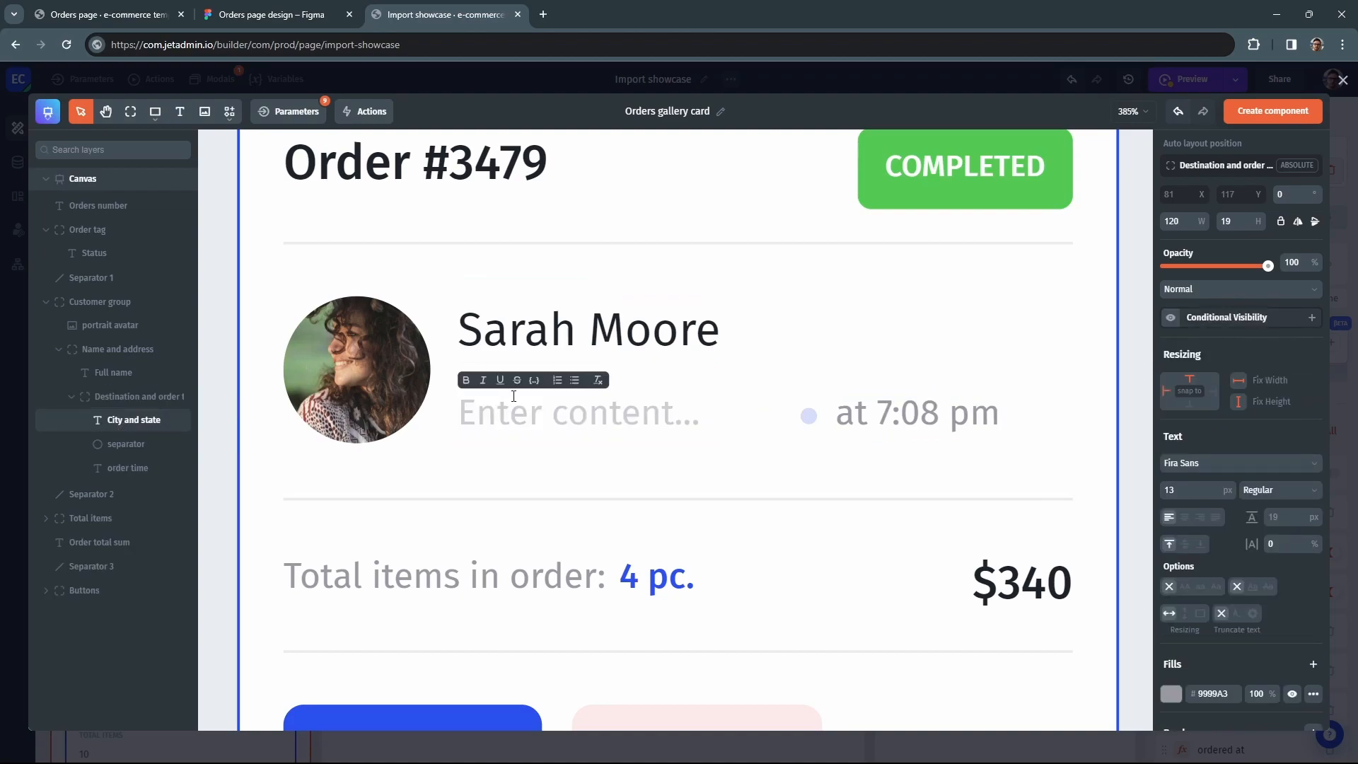
pyautogui.click(535, 381)
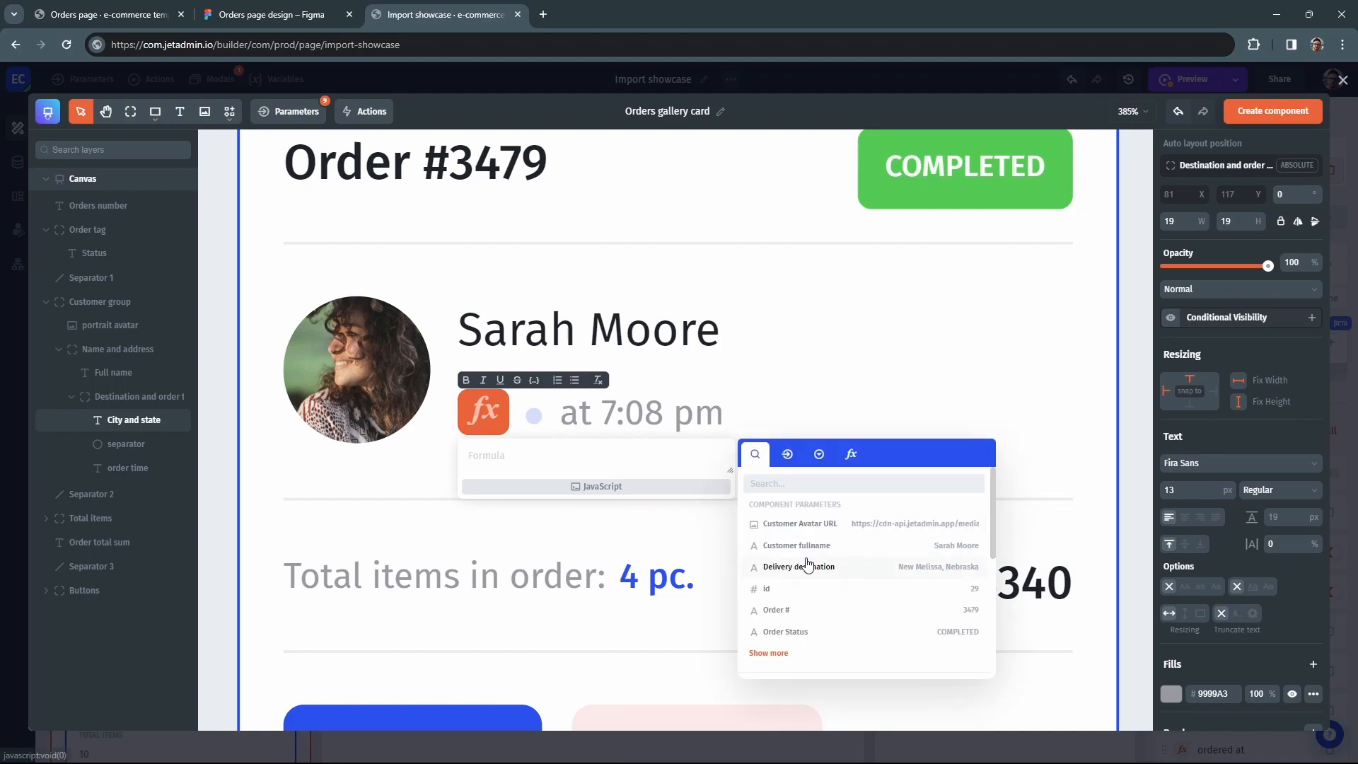
pyautogui.click(807, 566)
pyautogui.press('Escape')
# Replace the order time text with a formula bound to the ordered at parameter.
pyautogui.click(128, 467)
pyautogui.doubleClick(916, 411)
pyautogui.press('BackSpace')
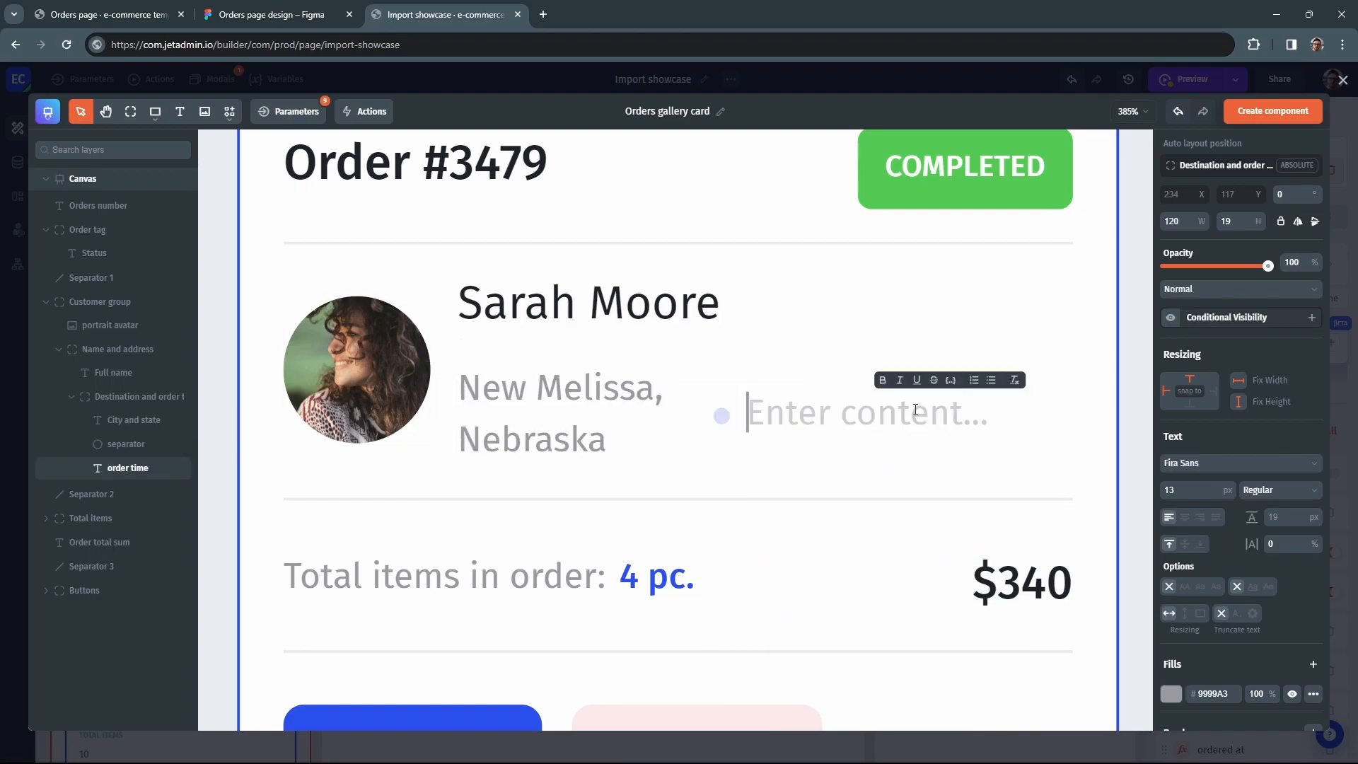
pyautogui.click(823, 378)
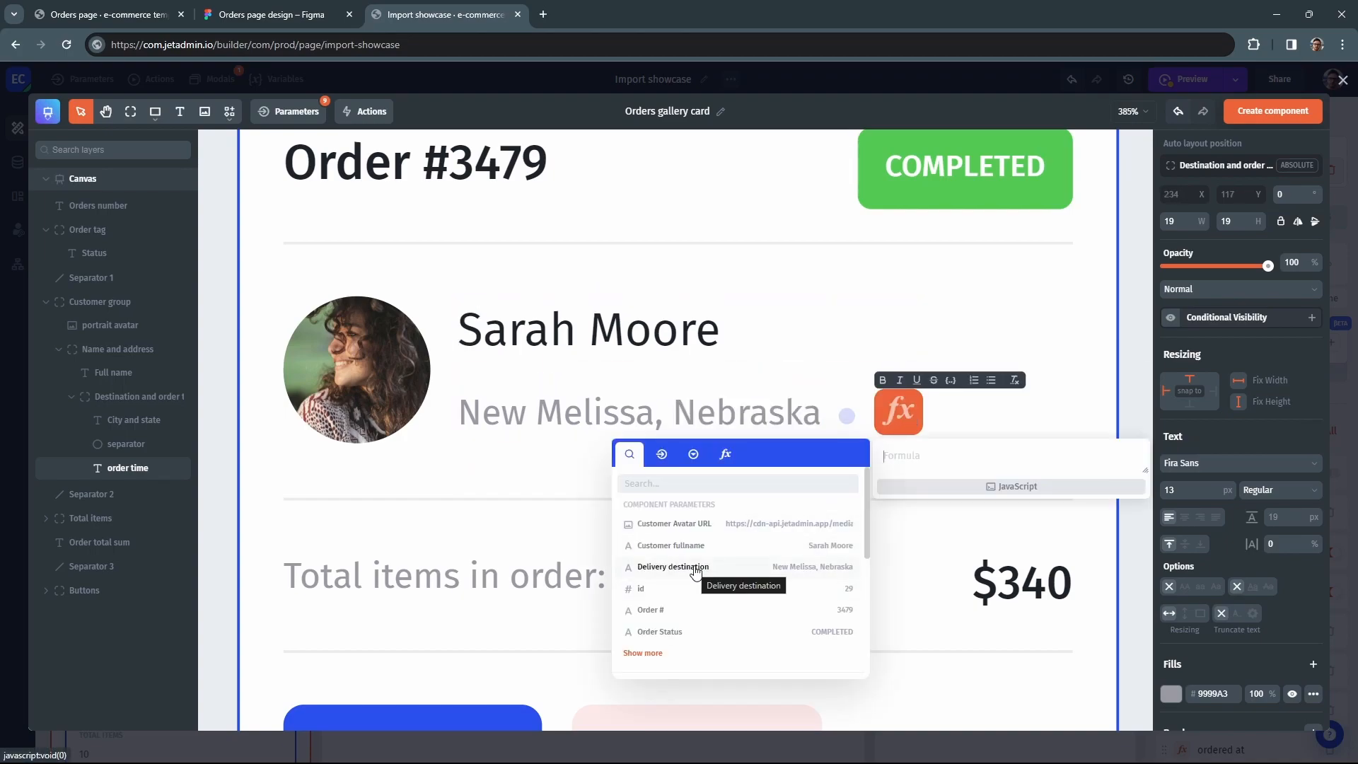
pyautogui.click(640, 660)
pyautogui.scroll(-2, 673, 600)
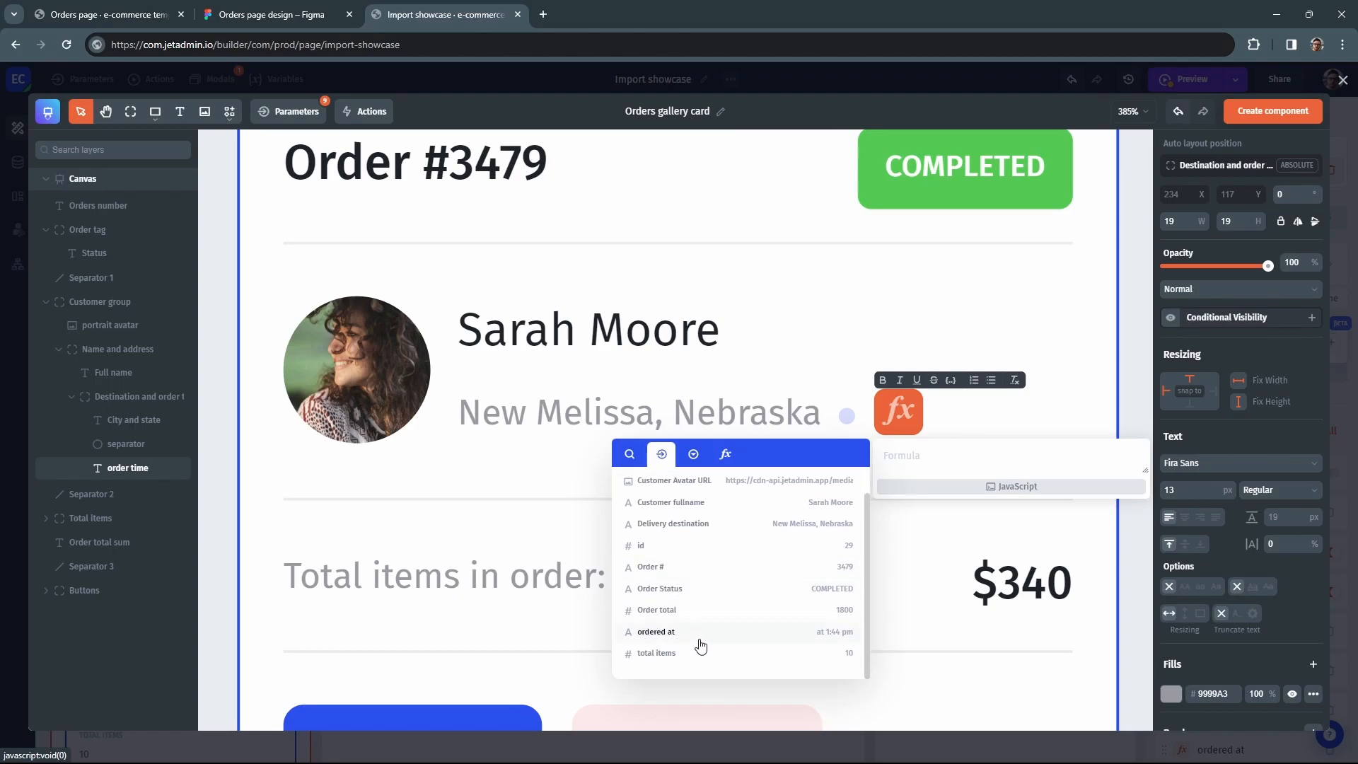
pyautogui.click(698, 645)
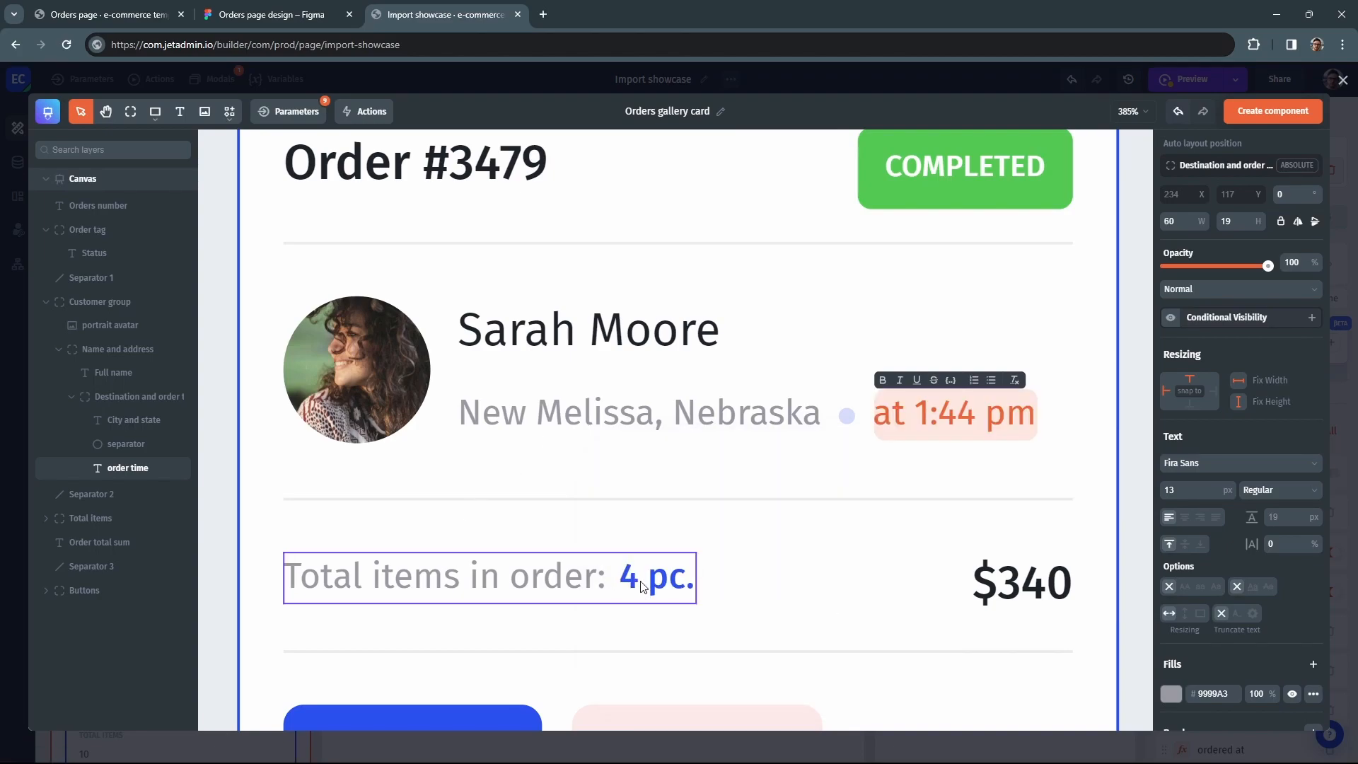
# Replace the 4 in the Pieces number text with a formula bound to the total items parameter, keeping "pc.".
pyautogui.click(315, 585)
pyautogui.click(47, 521)
pyautogui.click(60, 566)
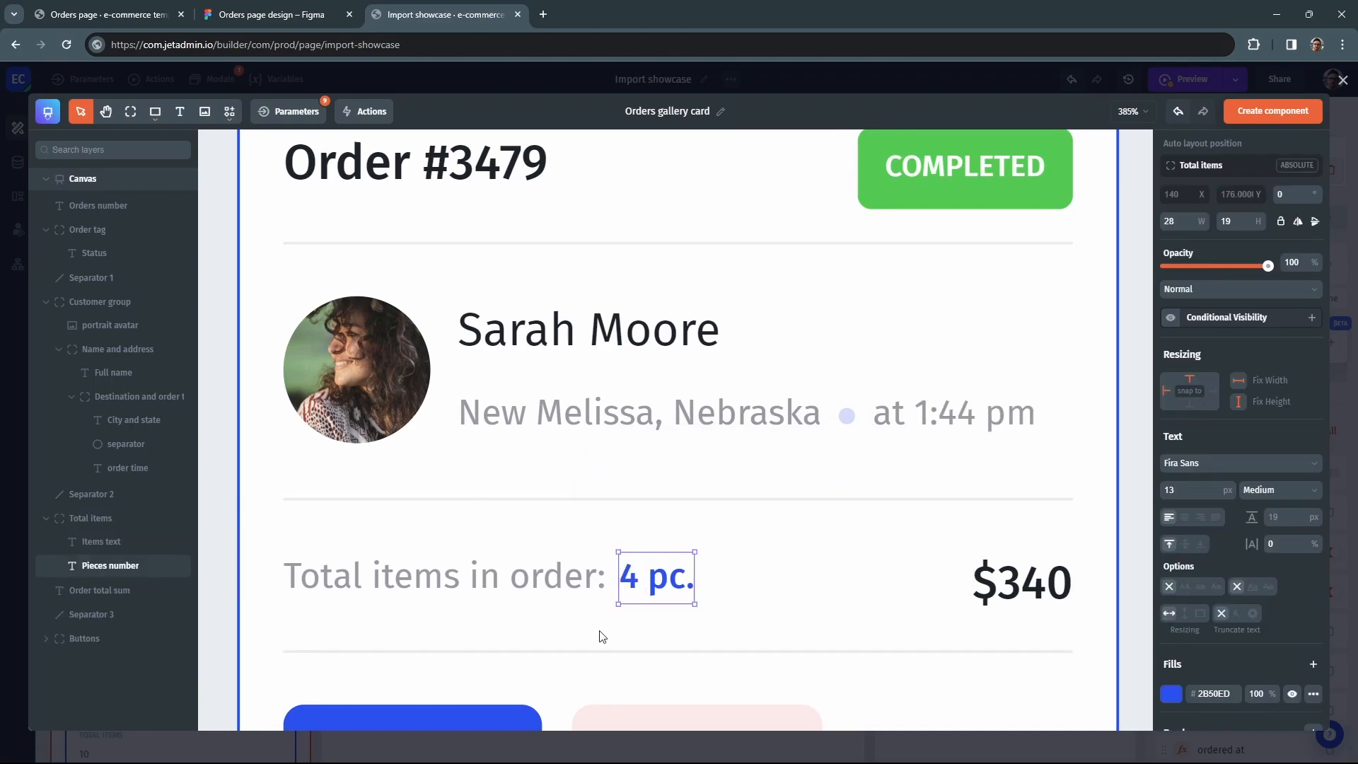
pyautogui.scroll(5, 632, 575)
pyautogui.doubleClick(643, 527)
pyautogui.click(643, 527)
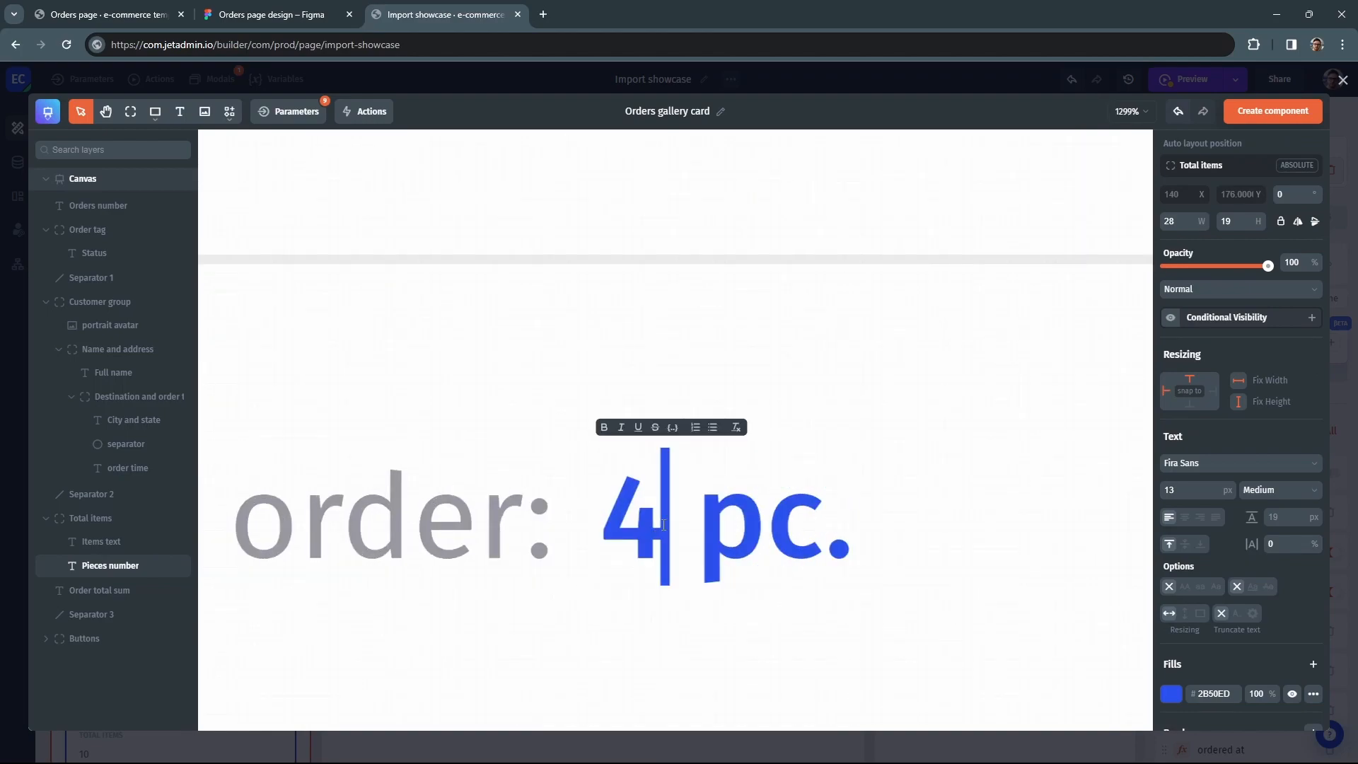
pyautogui.press('BackSpace')
pyautogui.press('Delete')
pyautogui.click(673, 427)
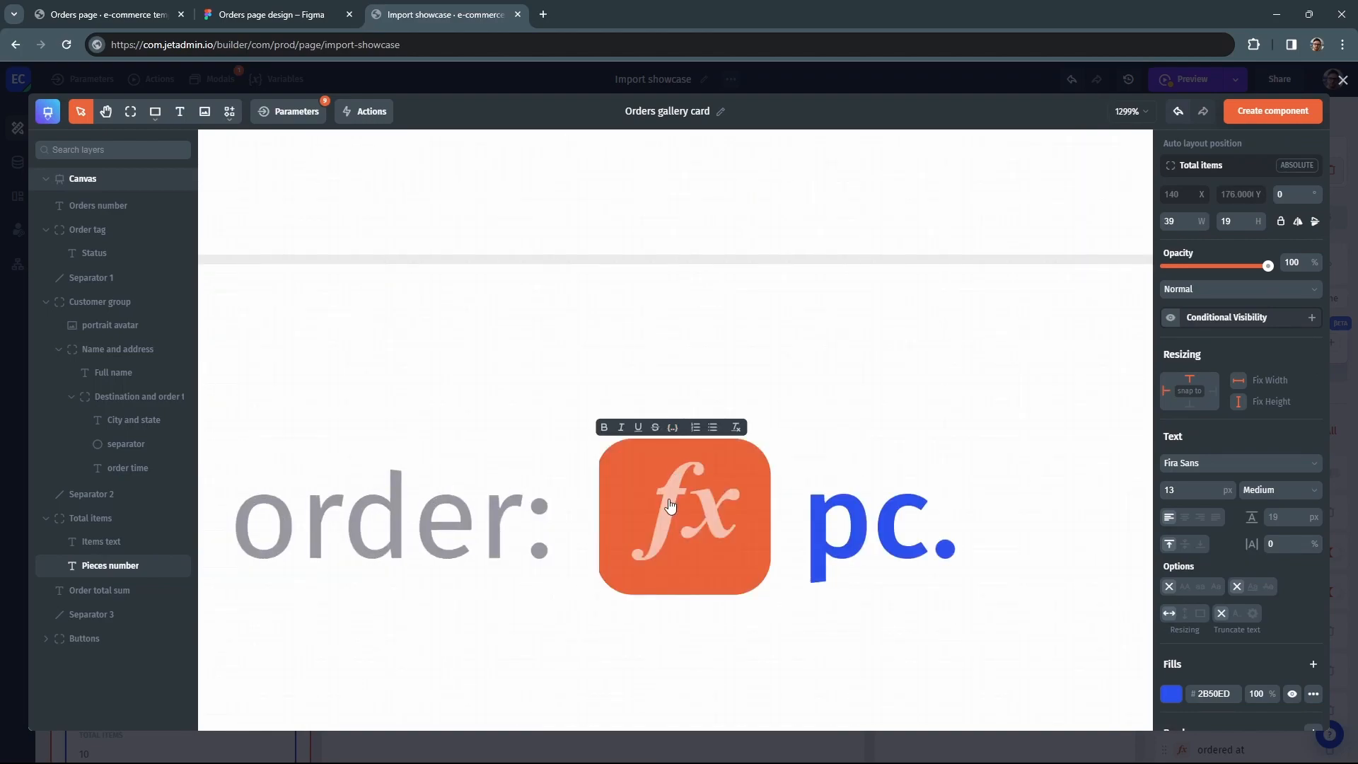
pyautogui.click(904, 635)
pyautogui.scroll(-1, 945, 587)
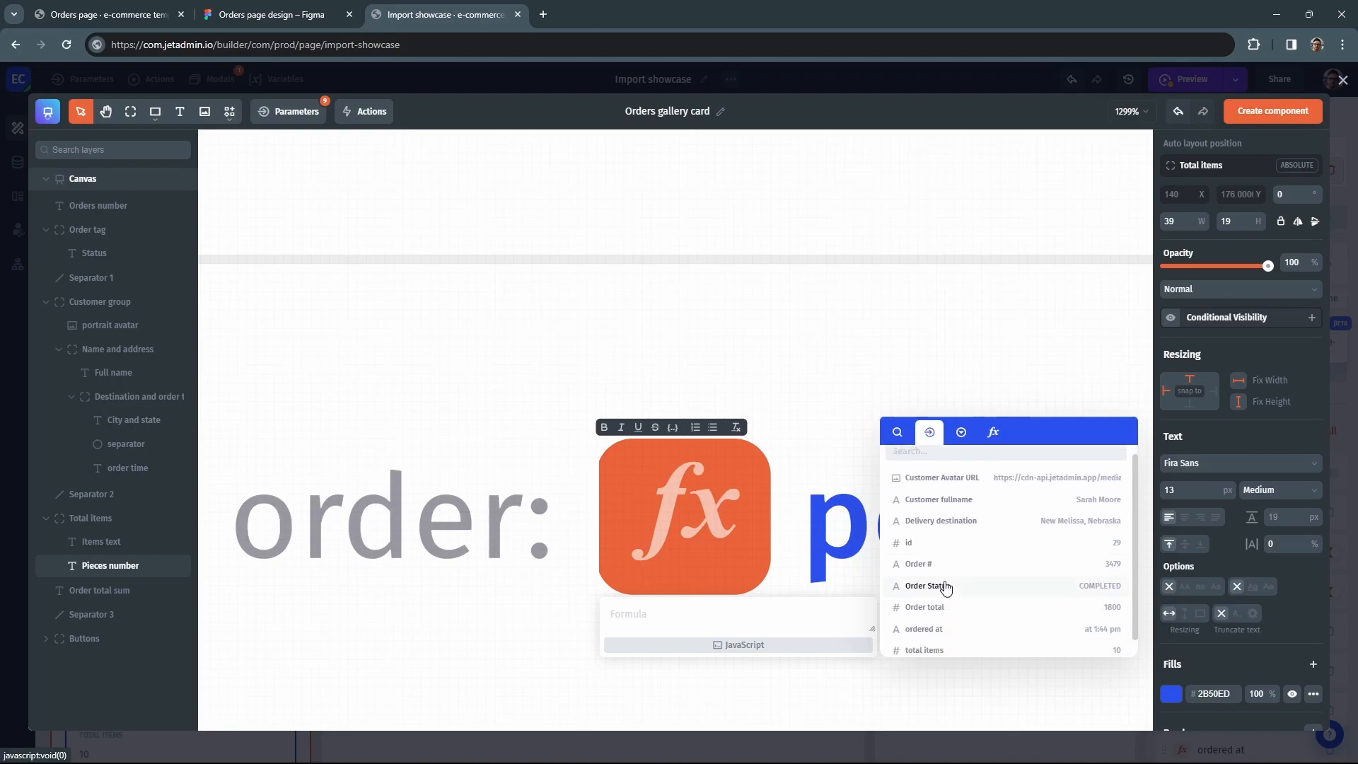
pyautogui.click(914, 635)
pyautogui.click(829, 533)
# Replace the 340 in the Order total sum text with a formula bound to the Order total parameter, keeping the dollar sign.
pyautogui.scroll(-5, 832, 534)
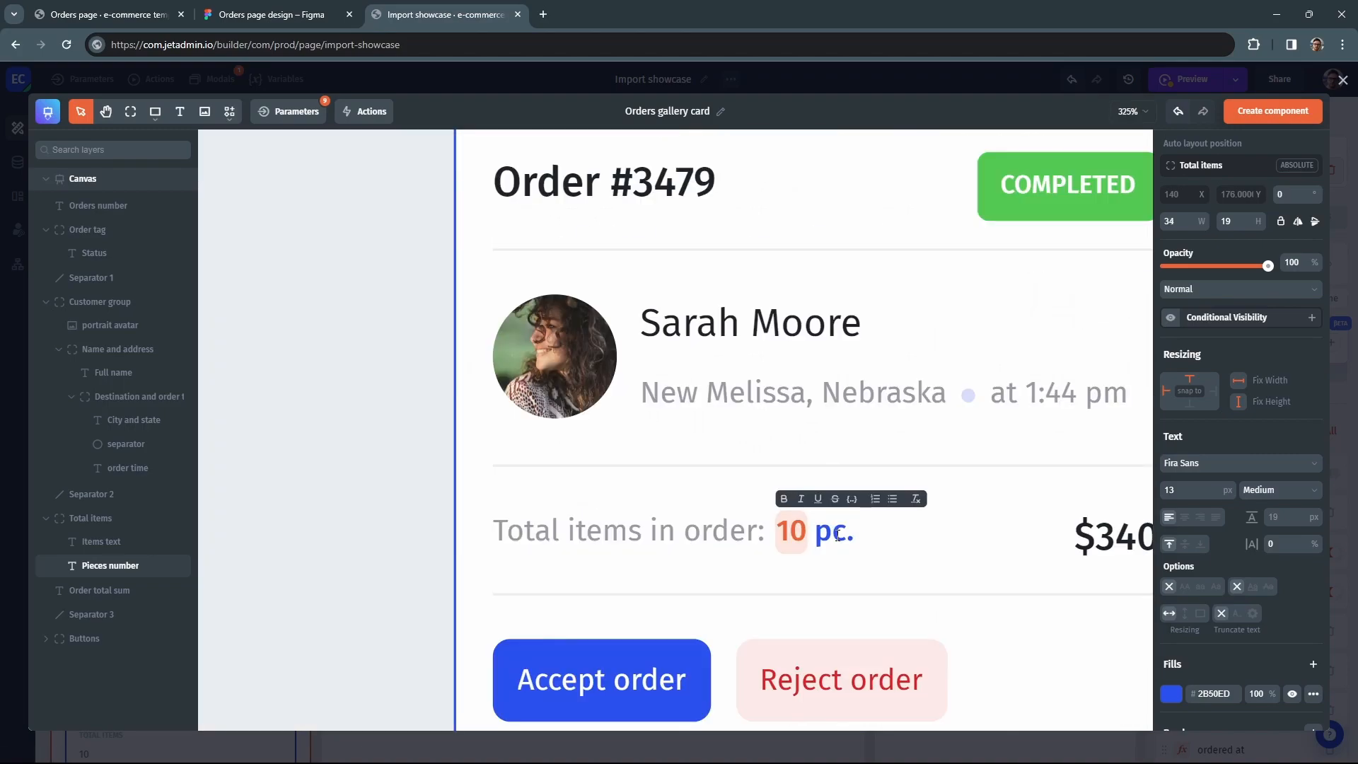
pyautogui.scroll(-3, 1096, 554)
pyautogui.scroll(5, 1127, 551)
pyautogui.doubleClick(1080, 541)
pyautogui.moveTo(1034, 530); pyautogui.dragTo(1090, 529)
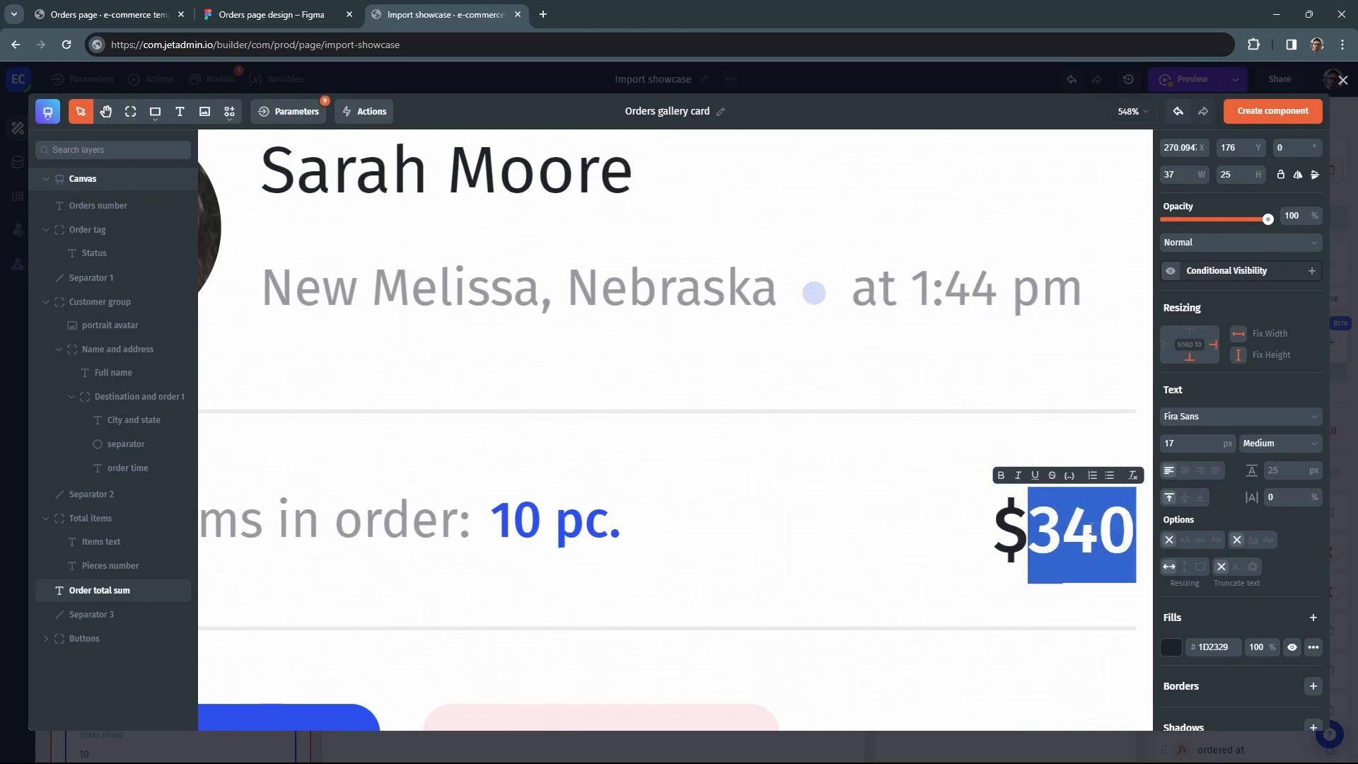
pyautogui.press('BackSpace')
pyautogui.click(1070, 476)
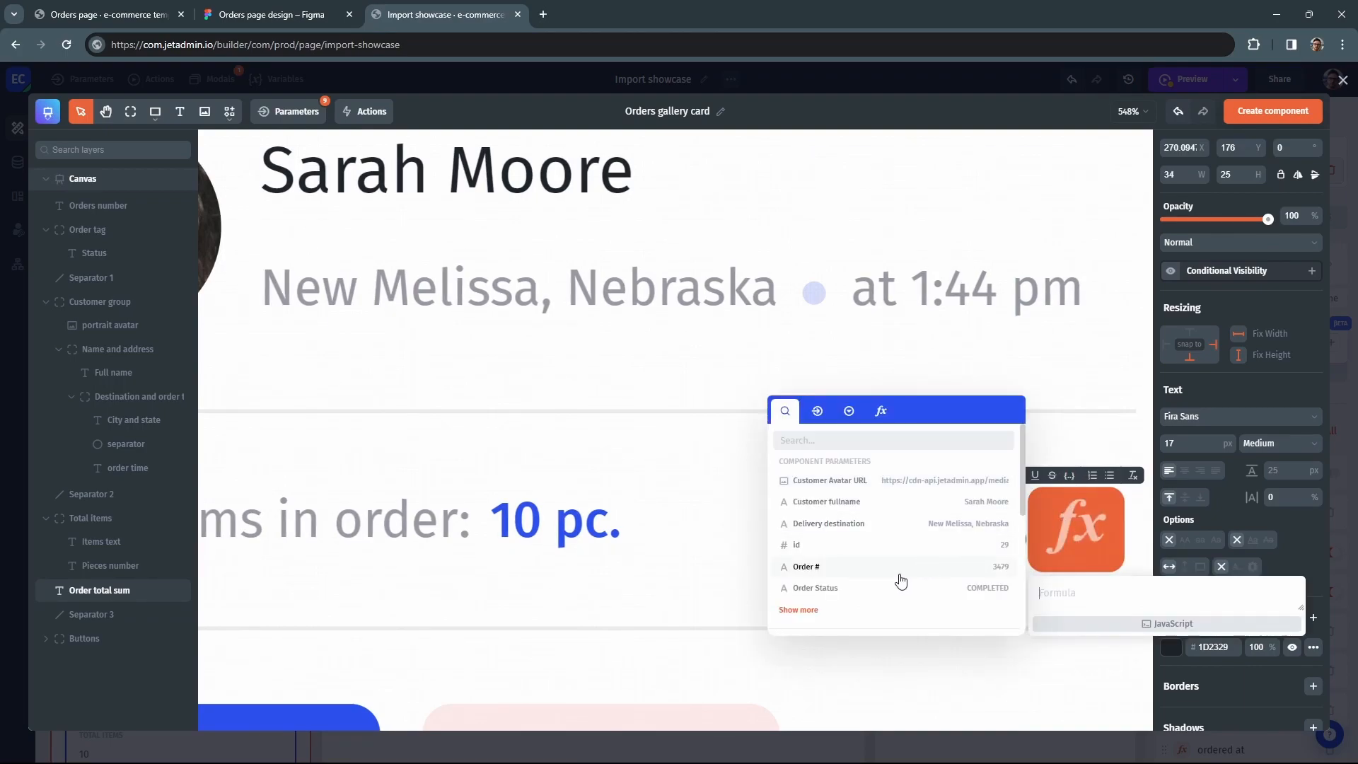
pyautogui.scroll(-2, 906, 573)
pyautogui.scroll(2, 909, 559)
pyautogui.click(805, 609)
pyautogui.scroll(-1, 881, 558)
pyautogui.click(906, 572)
pyautogui.click(695, 547)
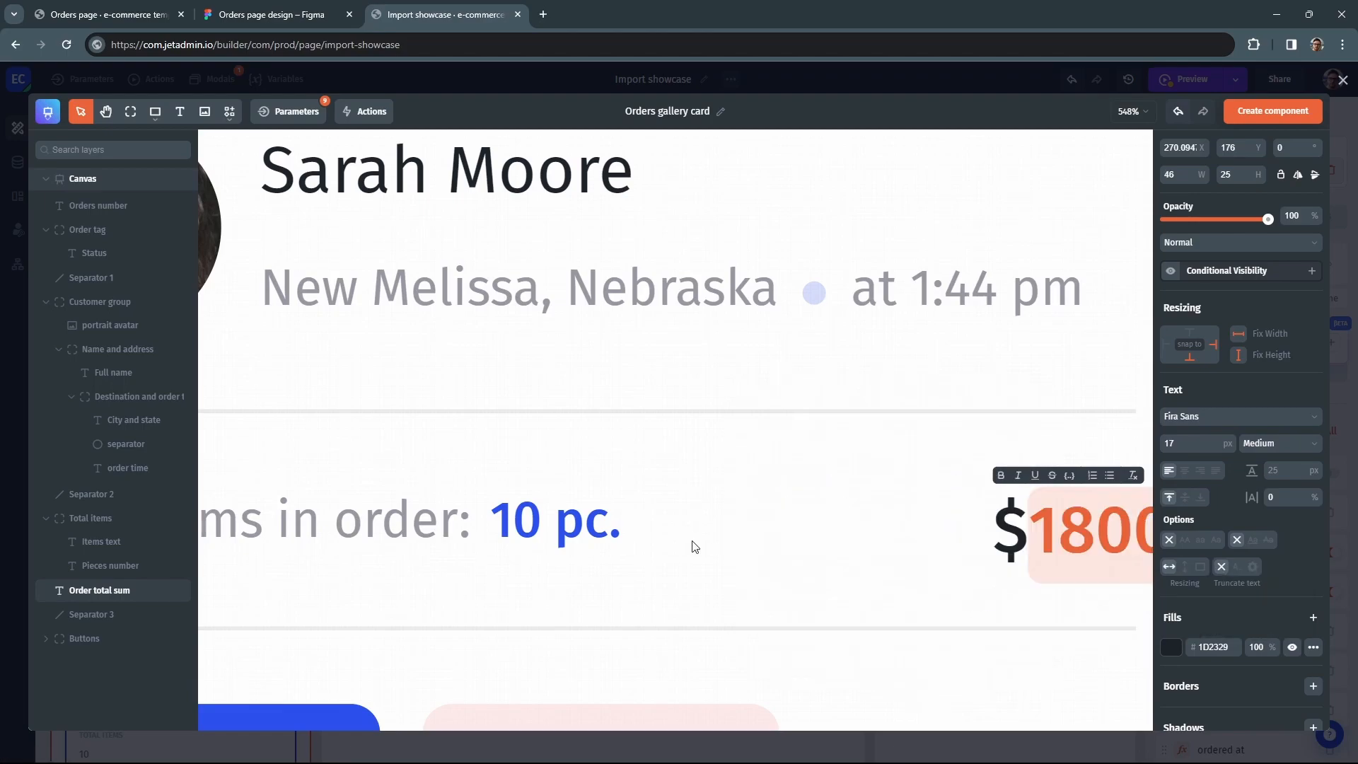
# Move the Order total sum text left to X 262 so its right edge aligns with the end of the separators.
pyautogui.scroll(-3, 1004, 566)
pyautogui.scroll(-1, 1091, 586)
pyautogui.click(915, 554)
pyautogui.click(1013, 544)
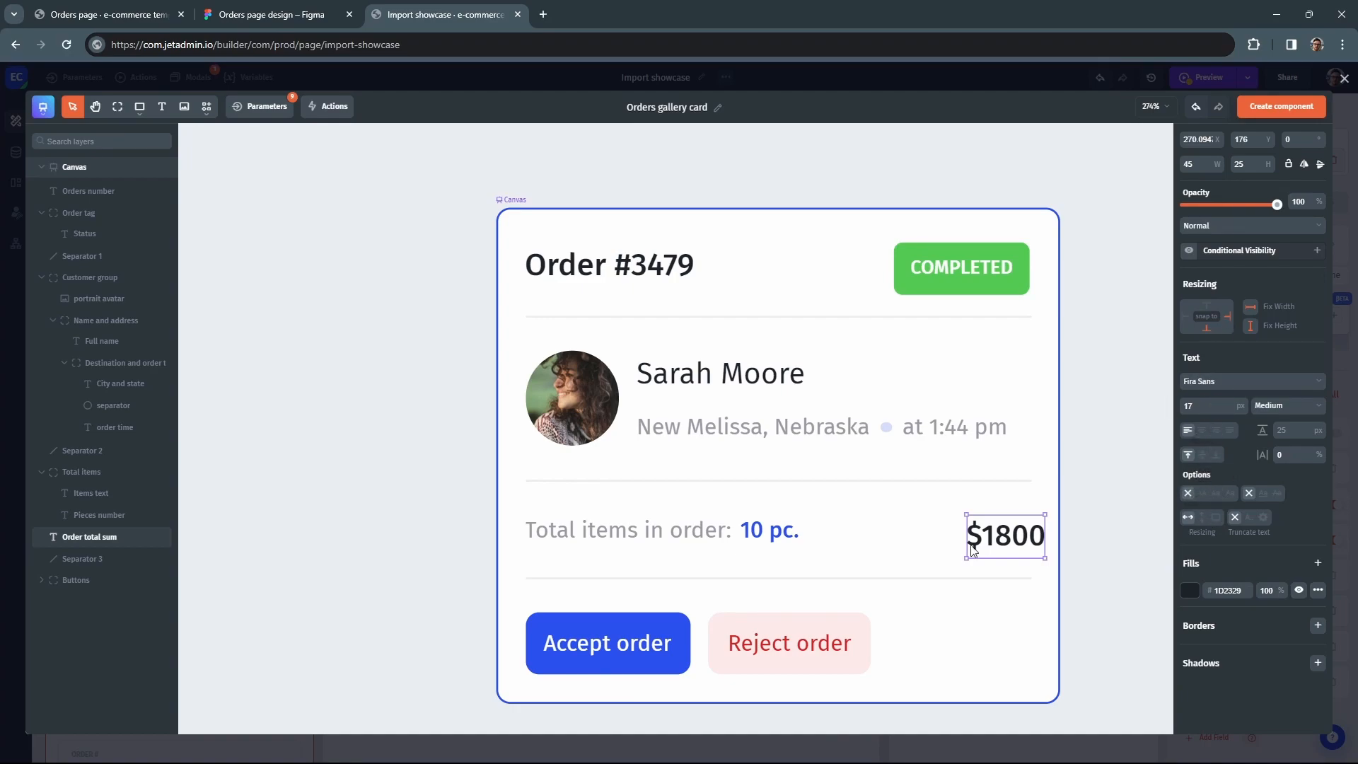
pyautogui.moveTo(1010, 543); pyautogui.dragTo(996, 542)
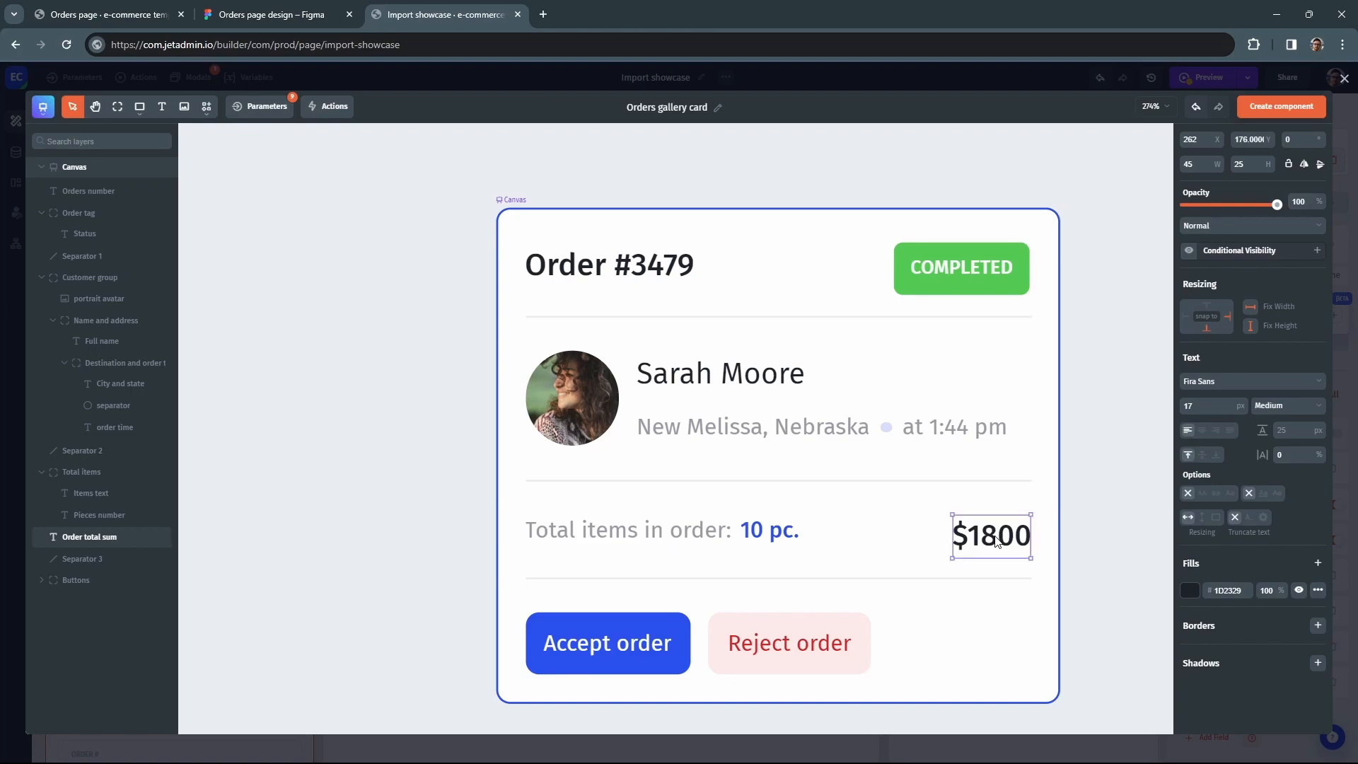
# Delete the imported Accept button and Reject button layers from the Buttons frame.
pyautogui.click(75, 581)
pyautogui.click(88, 604)
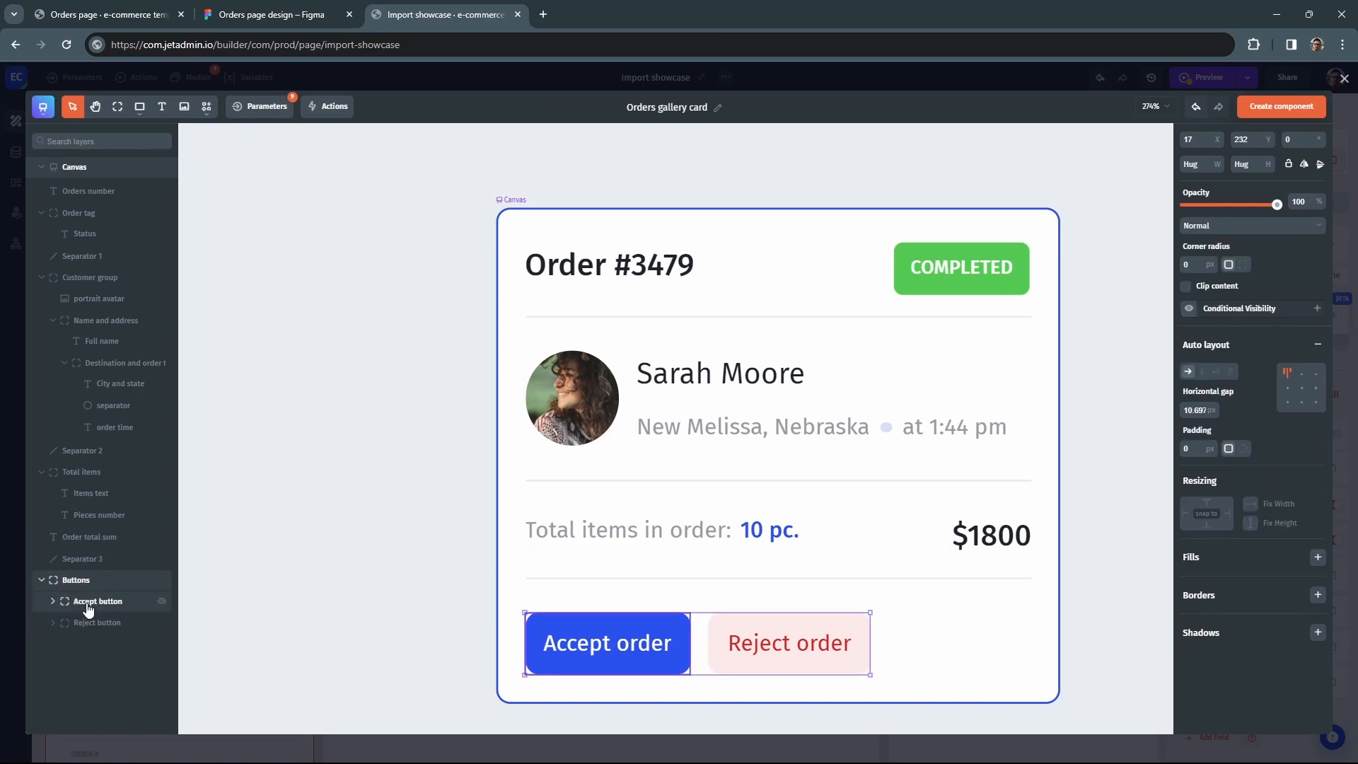
pyautogui.moveTo(90, 613); pyautogui.dragTo(96, 602)
# Add a built-in Button component below the lowest separator of the card and nest its layer inside the Buttons frame.
pyautogui.click(206, 106)
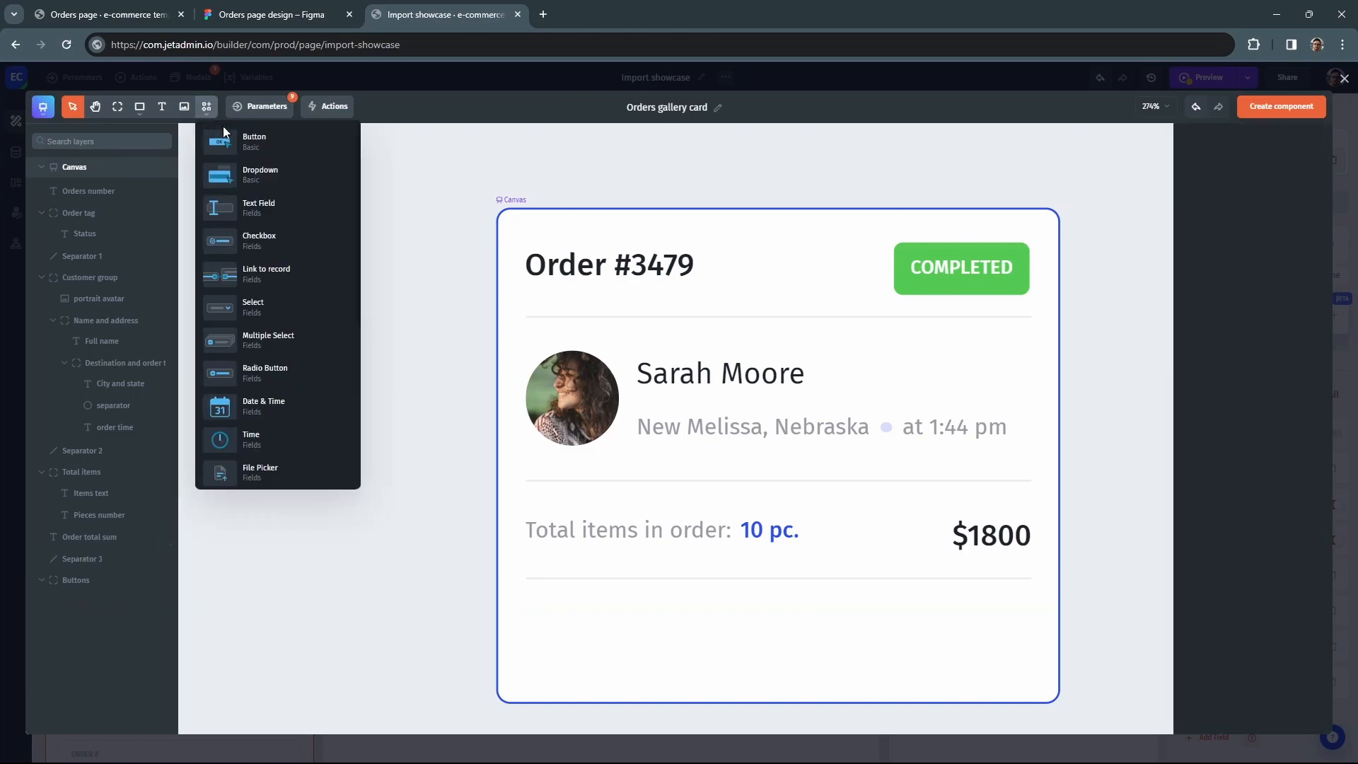
pyautogui.click(251, 145)
pyautogui.click(540, 646)
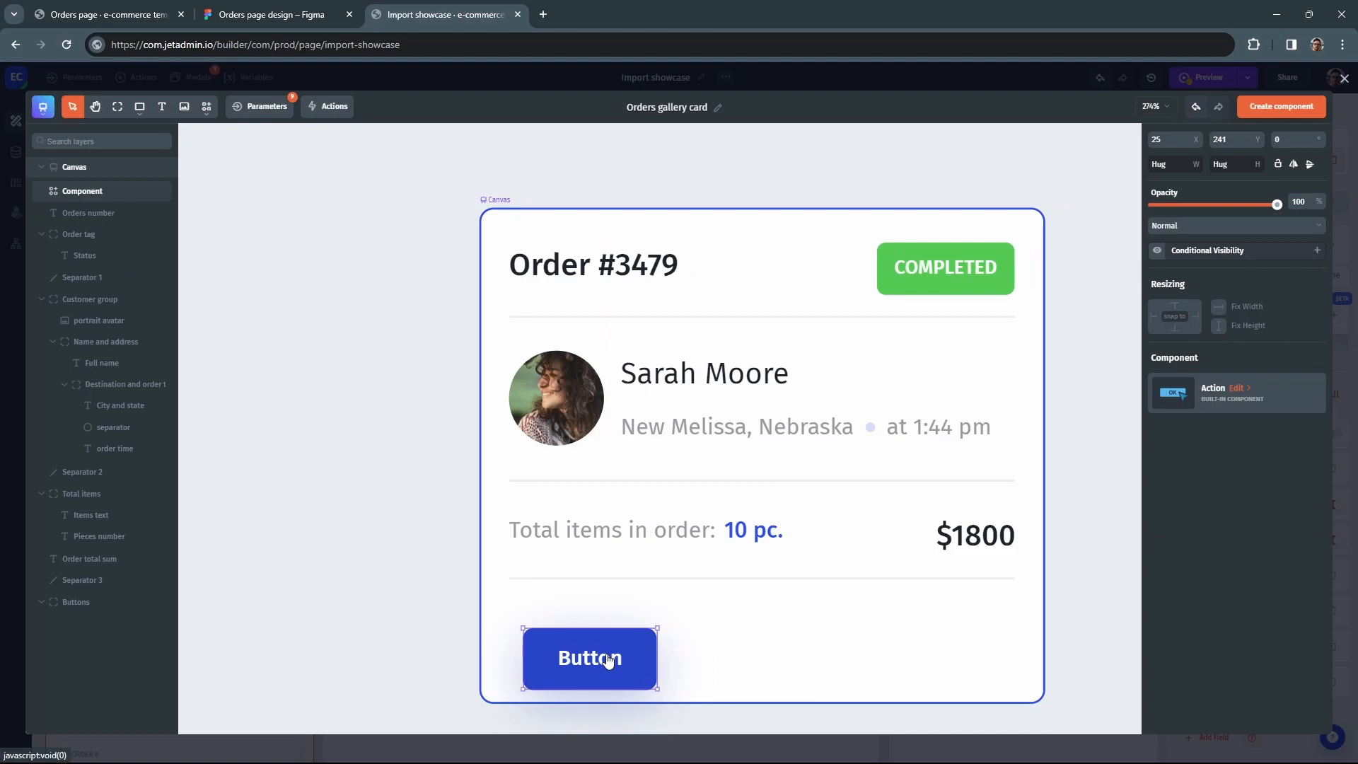
pyautogui.moveTo(78, 191); pyautogui.dragTo(62, 593)
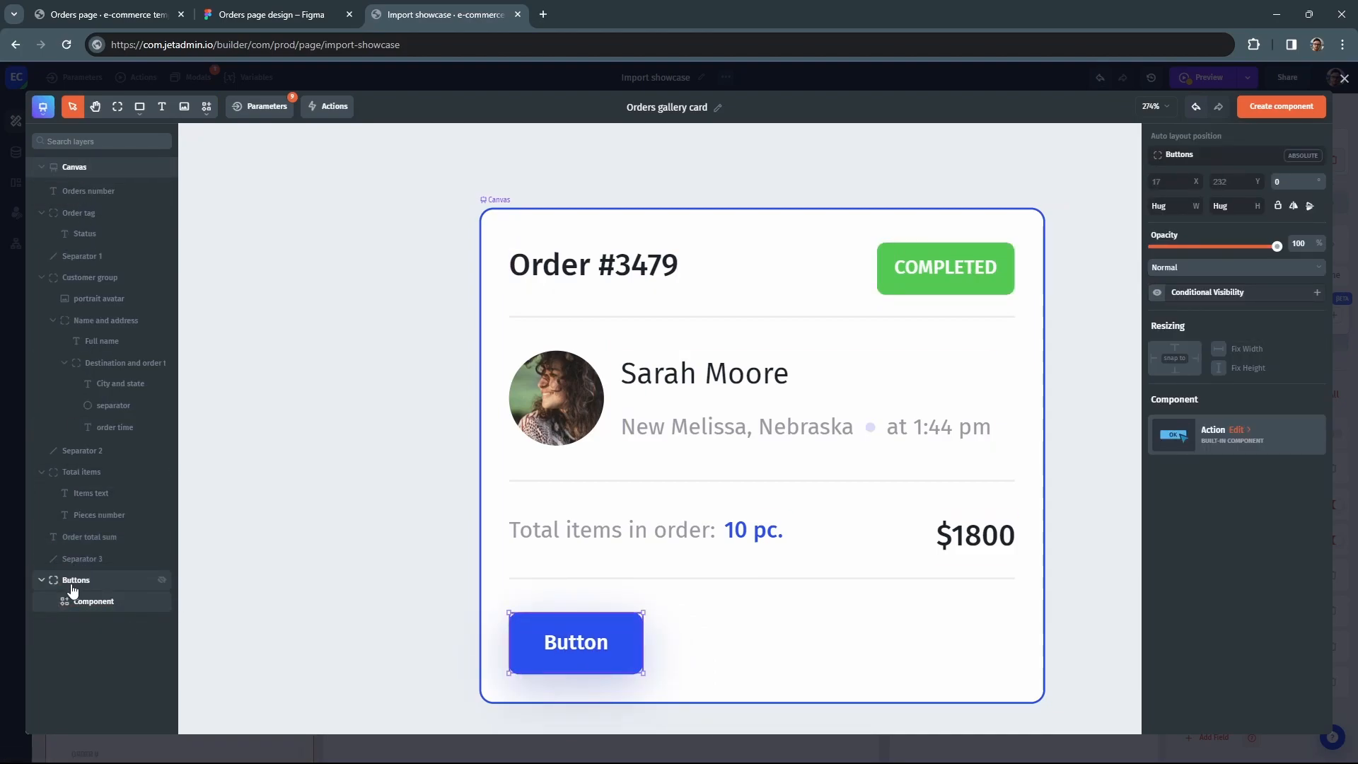
# Set the new button's click action to run the Update Record operation on the Orders collection of Jet Tables.
pyautogui.scroll(5, 566, 672)
pyautogui.scroll(-4, 568, 677)
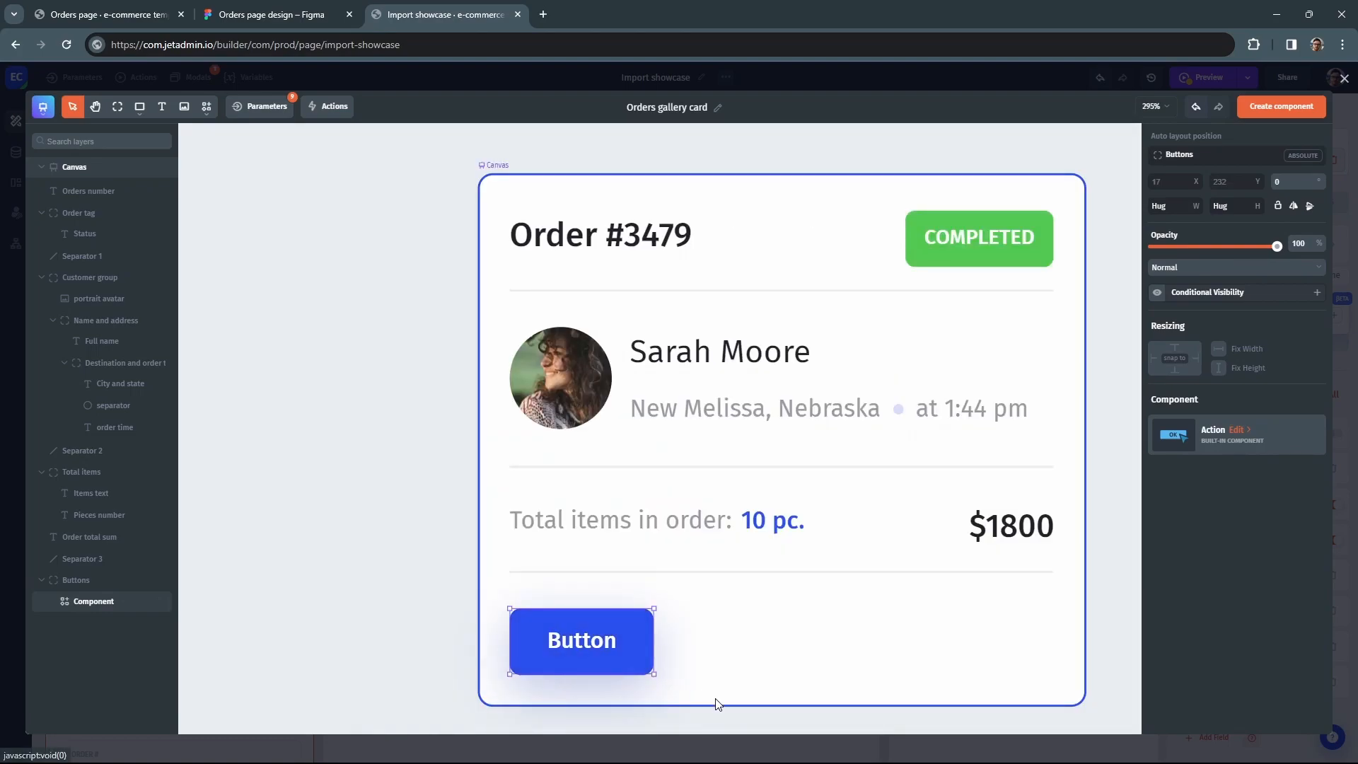
pyautogui.click(1220, 440)
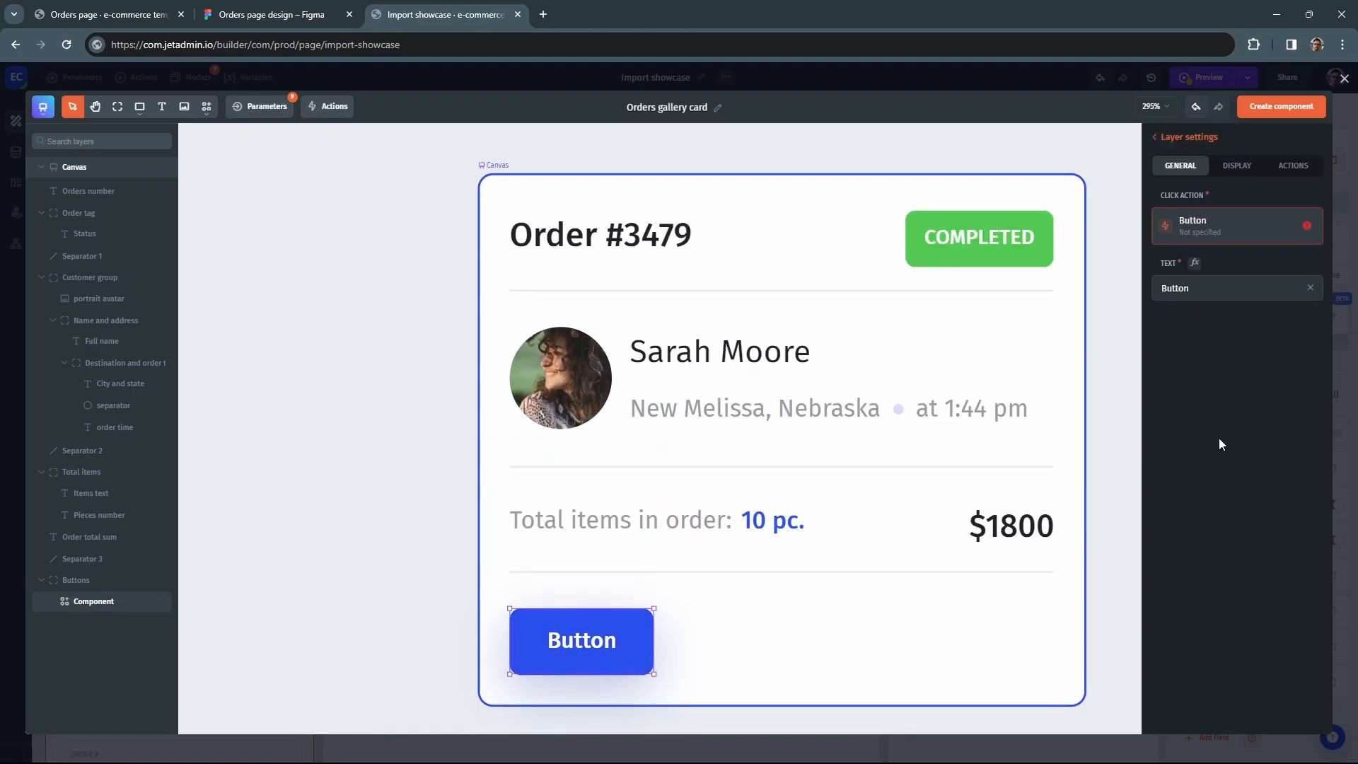
pyautogui.click(1205, 228)
pyautogui.click(1200, 225)
pyautogui.click(1227, 256)
pyautogui.click(1197, 301)
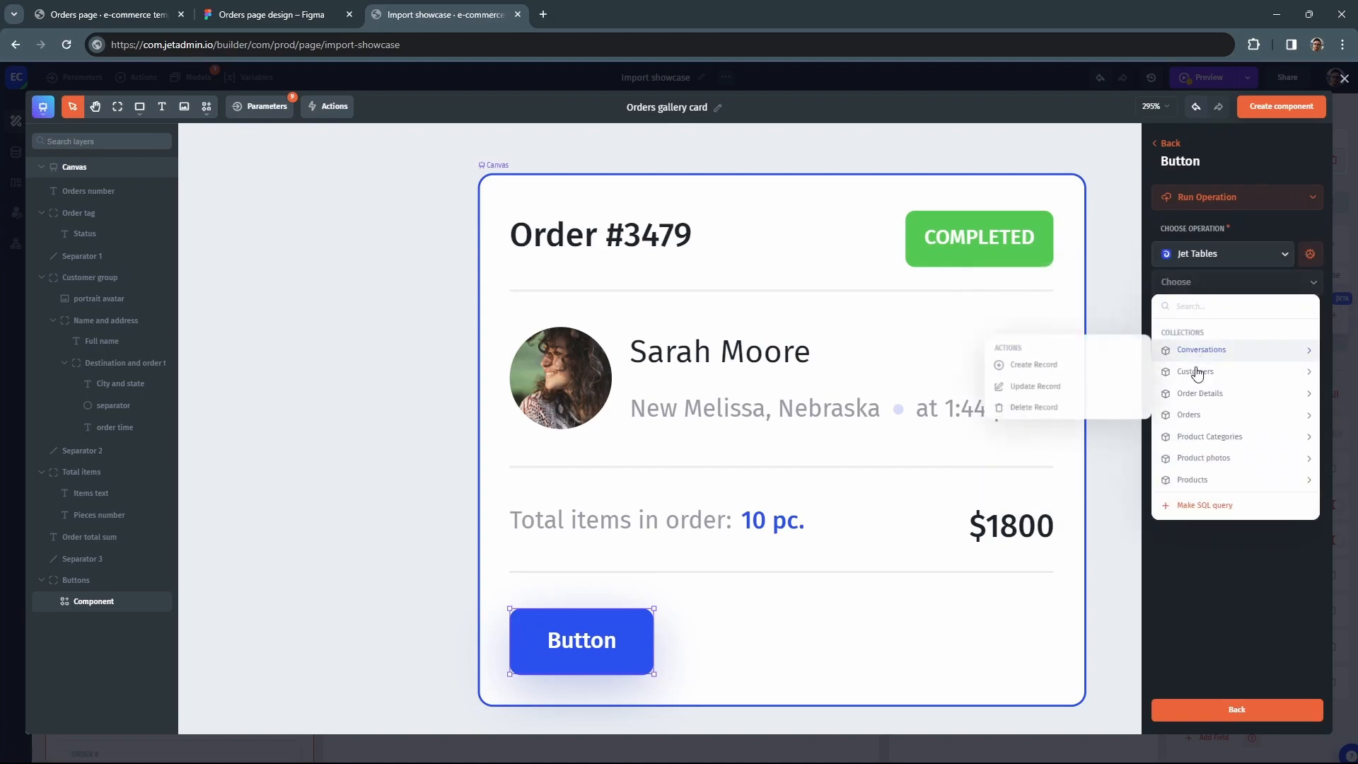
pyautogui.moveTo(1195, 415)
pyautogui.click(1076, 449)
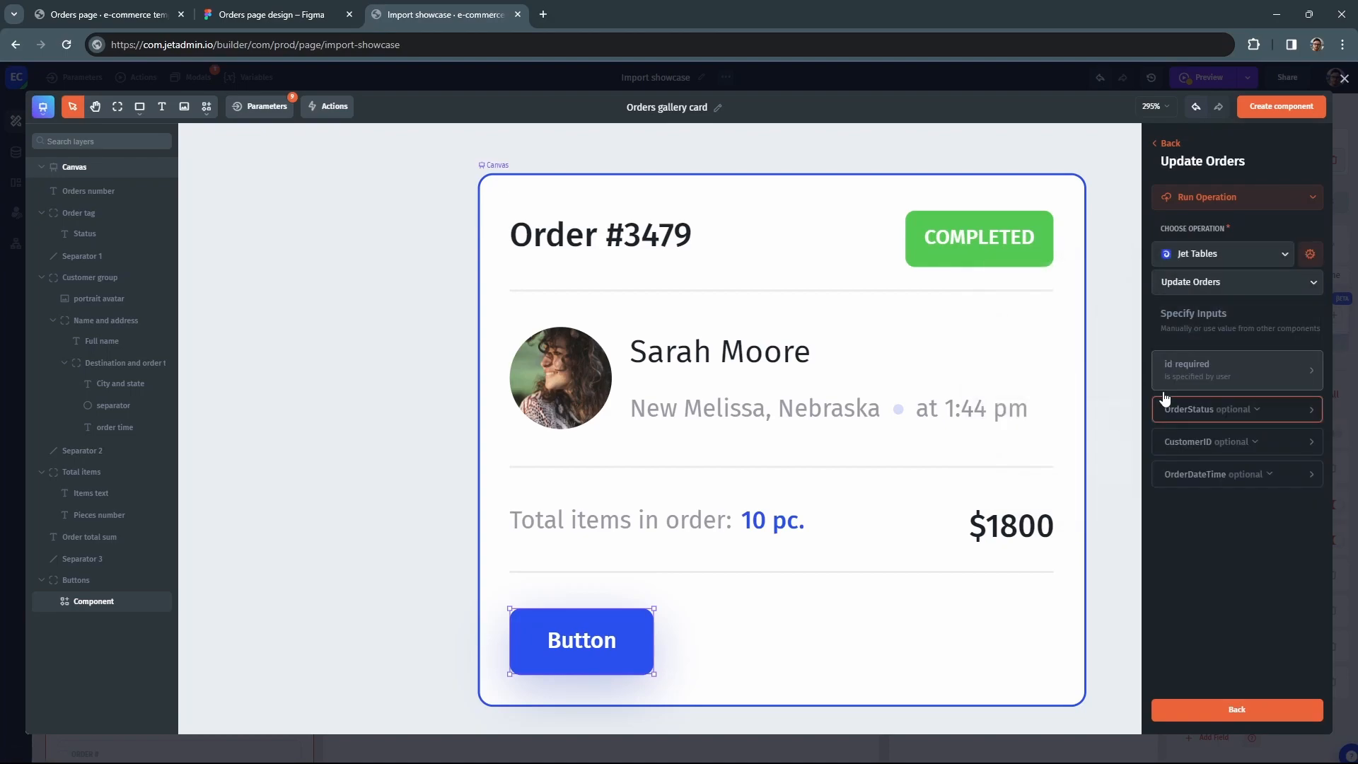
# Bind the update operation's required id to the id component parameter and set its OrderStatus input to APPROVED.
pyautogui.click(1202, 369)
pyautogui.click(1229, 423)
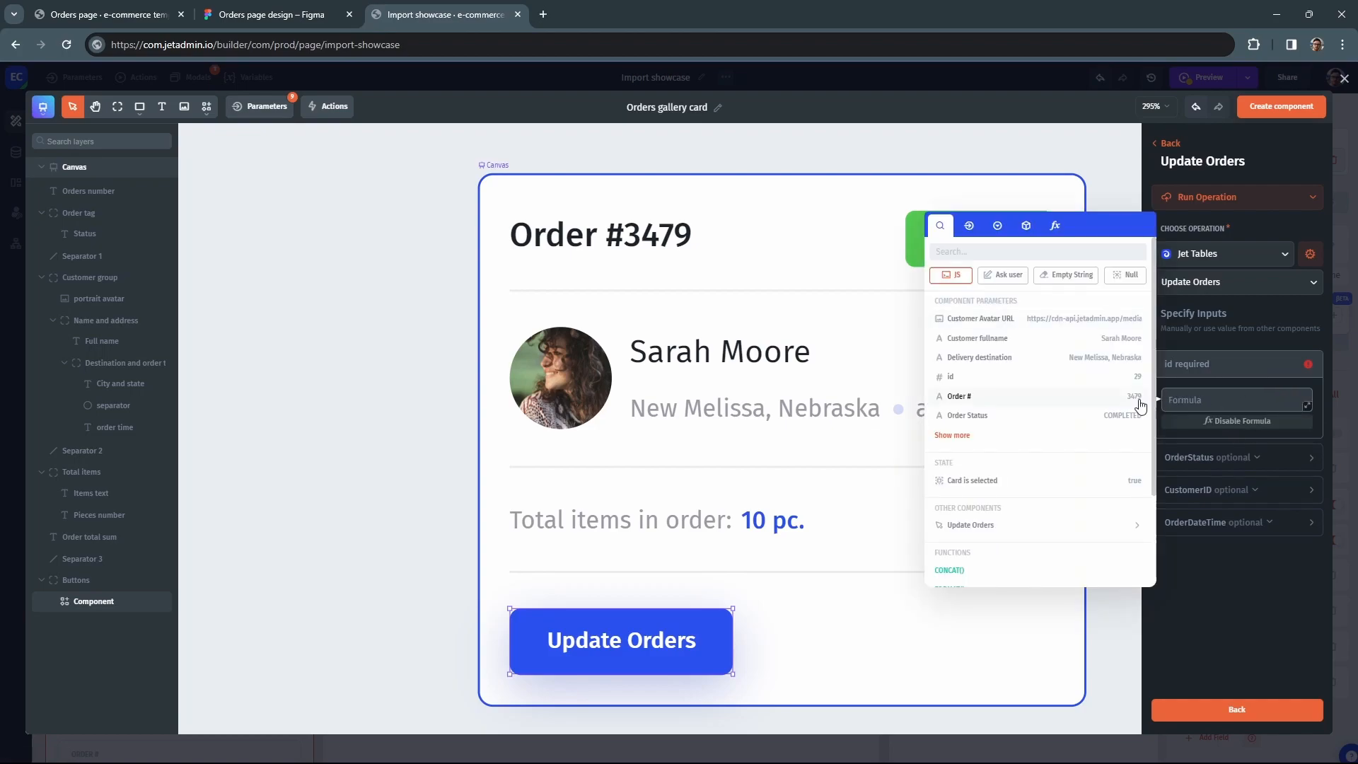
pyautogui.click(996, 382)
pyautogui.click(1297, 452)
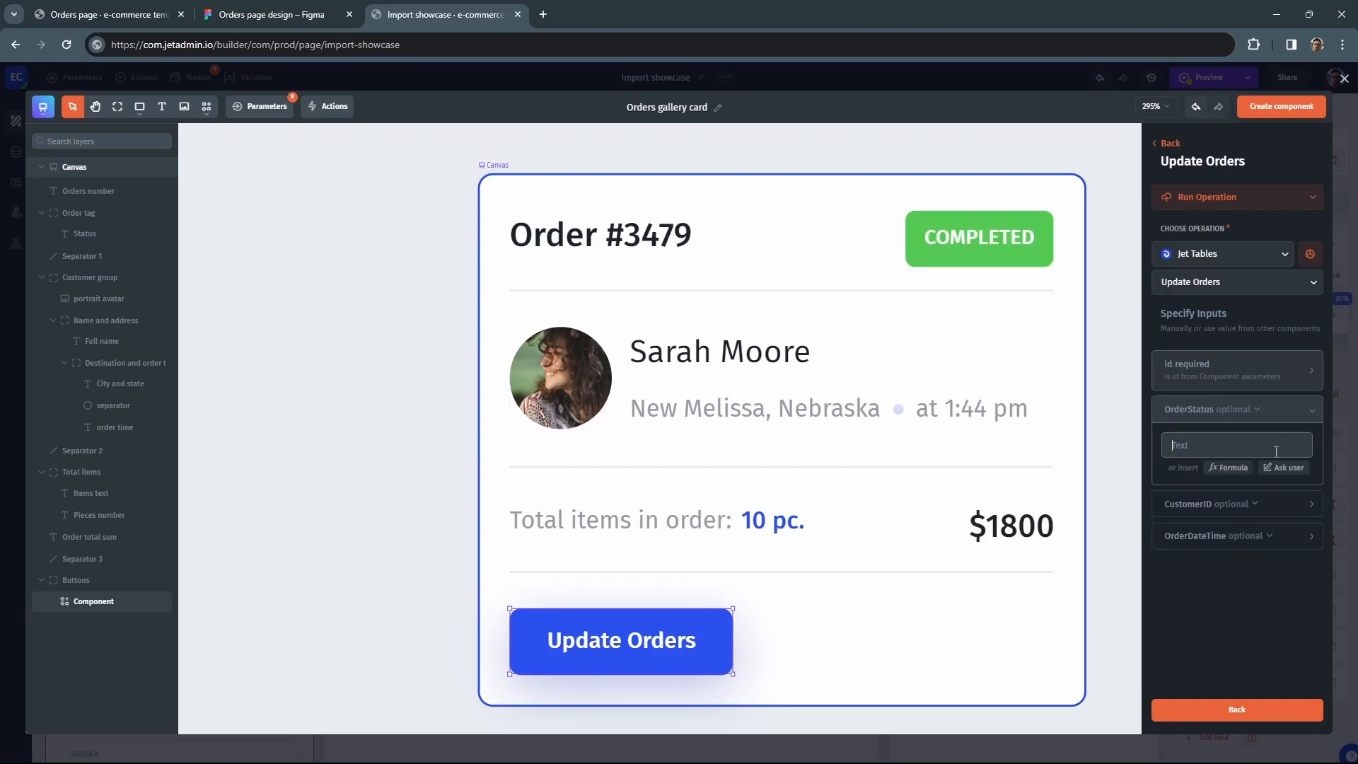
pyautogui.click(1226, 470)
pyautogui.click(1212, 448)
pyautogui.click(1210, 442)
pyautogui.write('APPROVED')
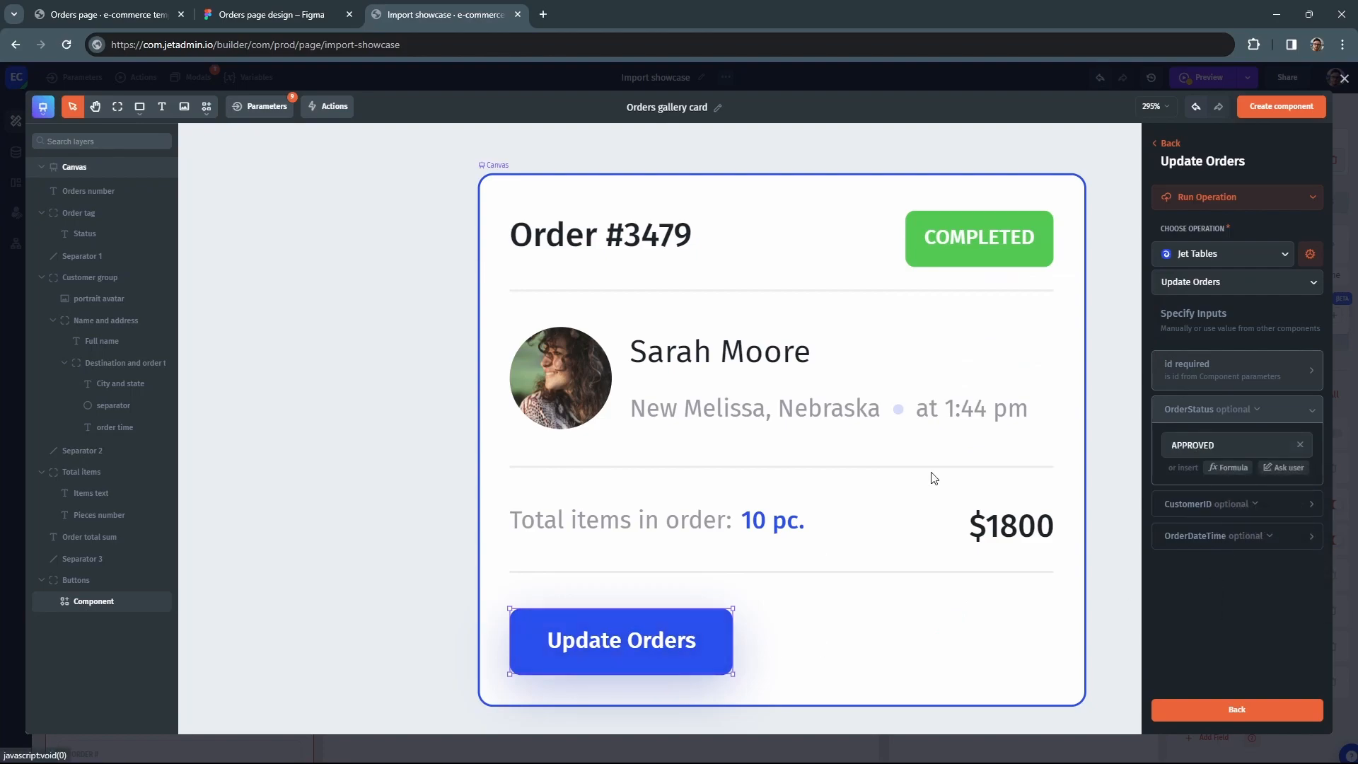
pyautogui.click(1169, 142)
# Set the button's text to "Accept order".
pyautogui.click(1228, 281)
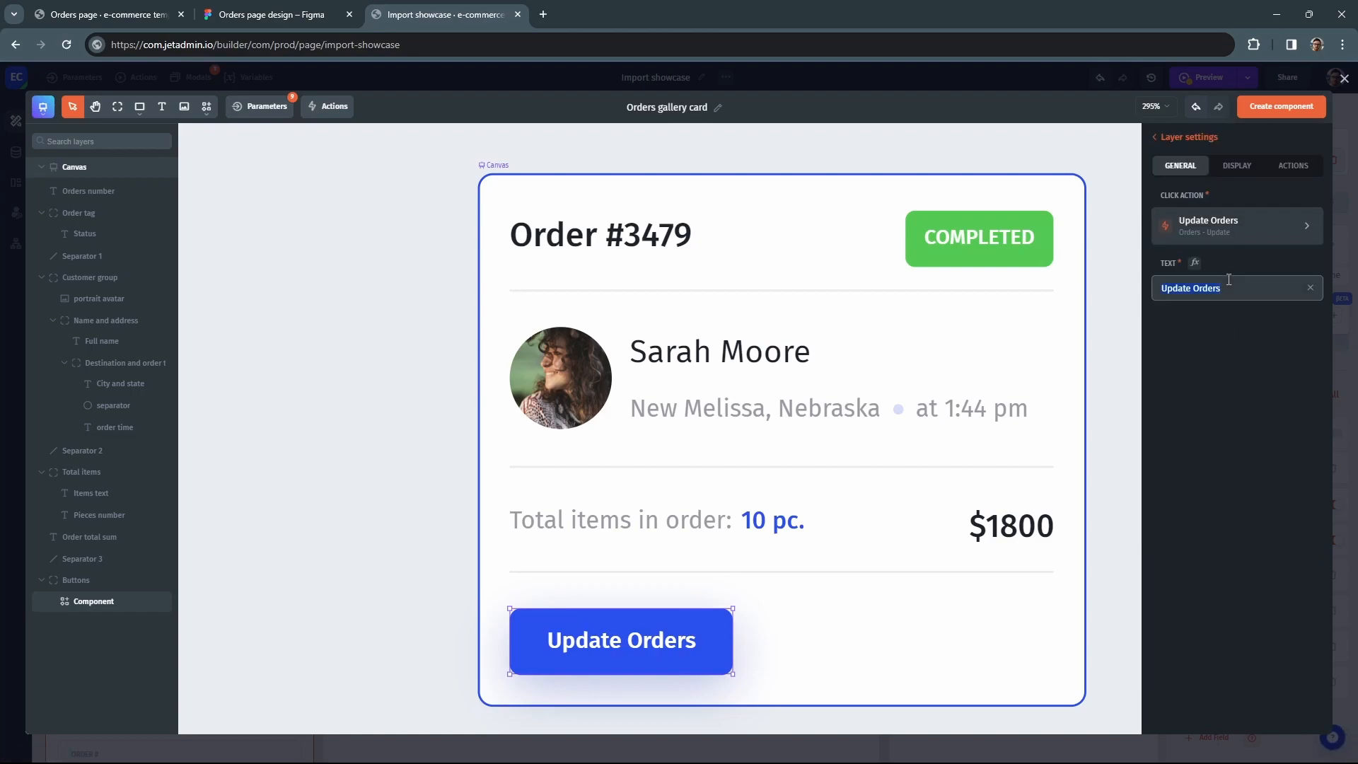
pyautogui.write('Accept or')
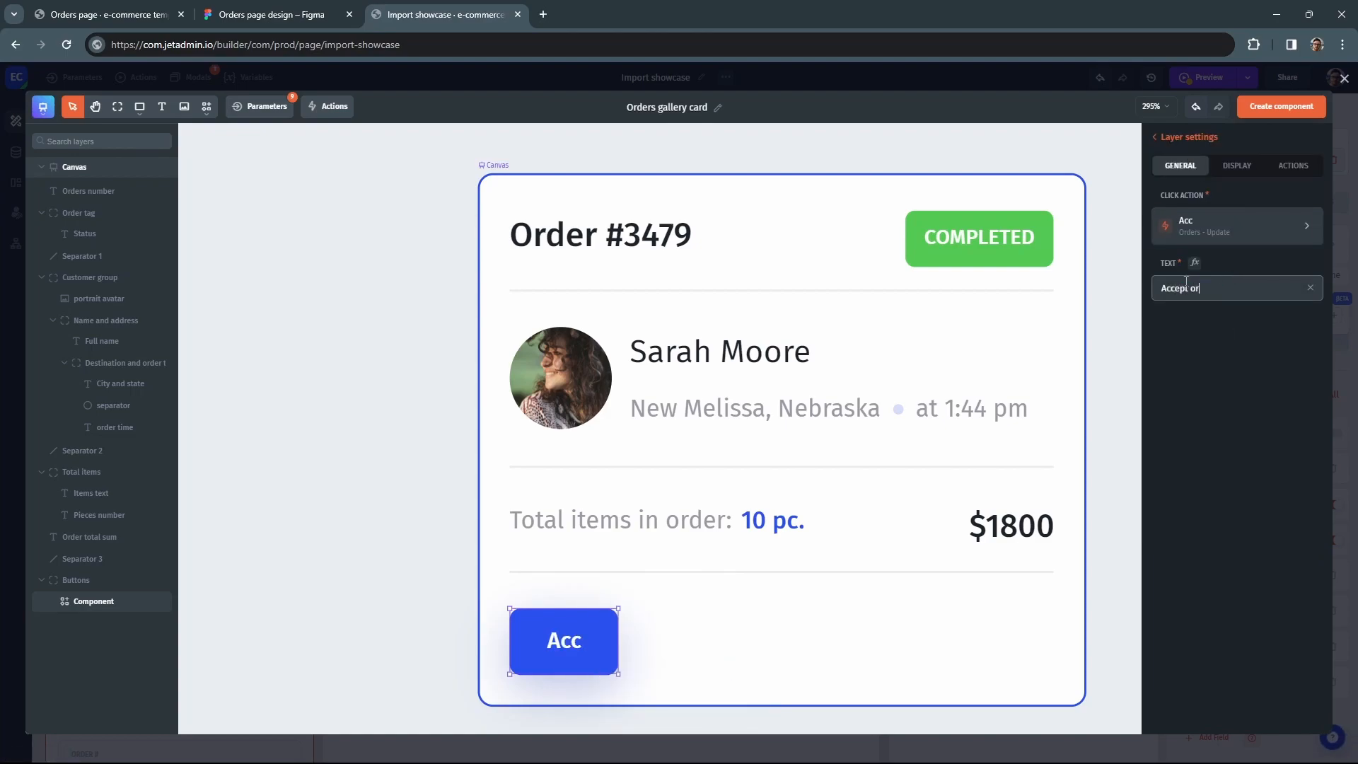
pyautogui.write('der')
pyautogui.click(1197, 331)
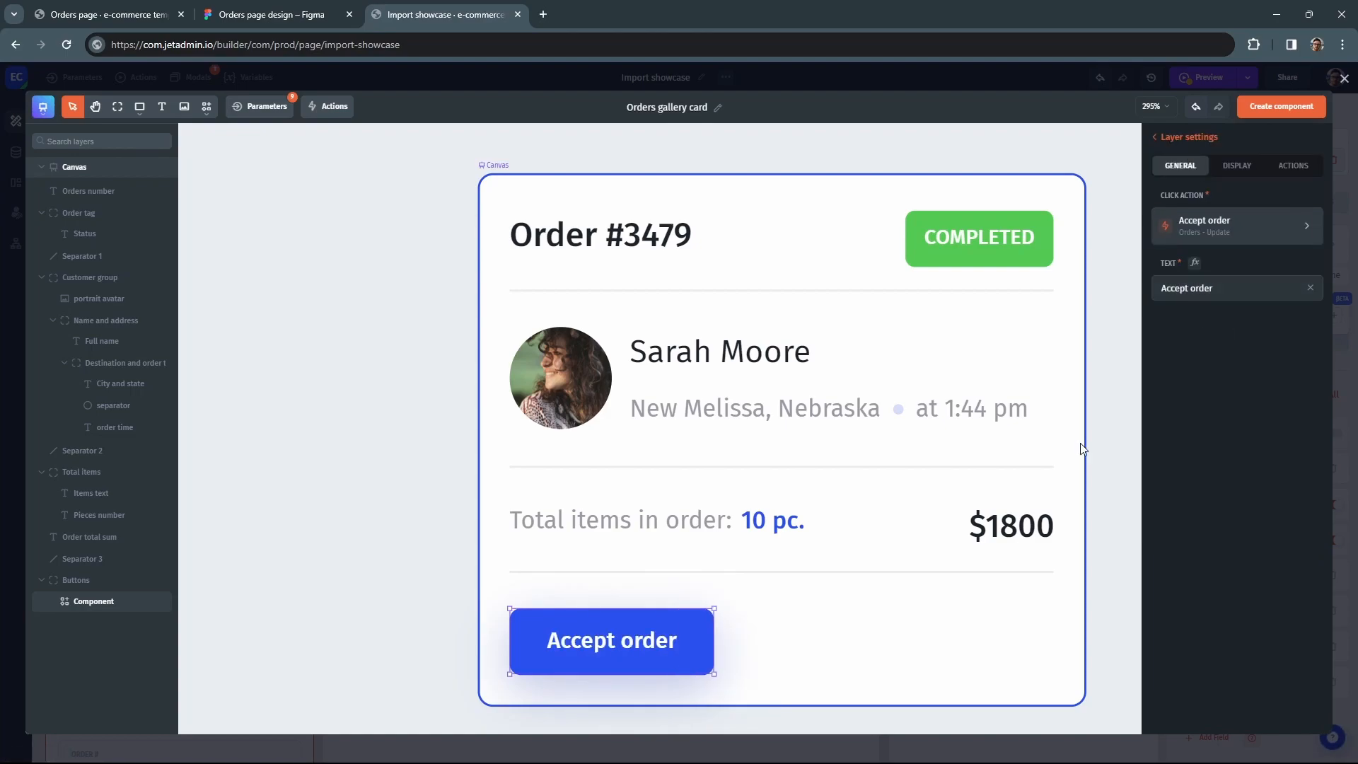
# Duplicate the Accept order button component inside the Buttons frame.
pyautogui.click(625, 632)
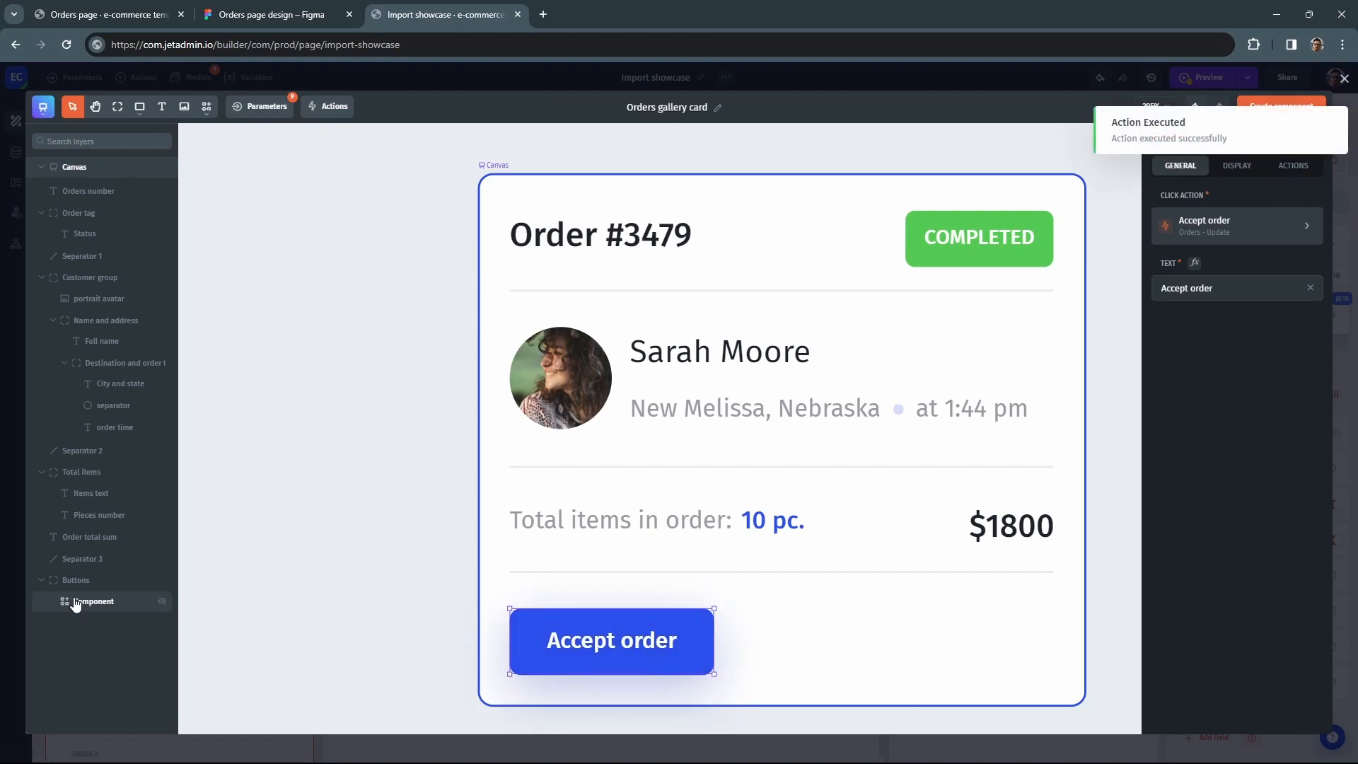
pyautogui.click(76, 605)
pyautogui.hotkey('ctrl', 'd')
pyautogui.click(822, 635)
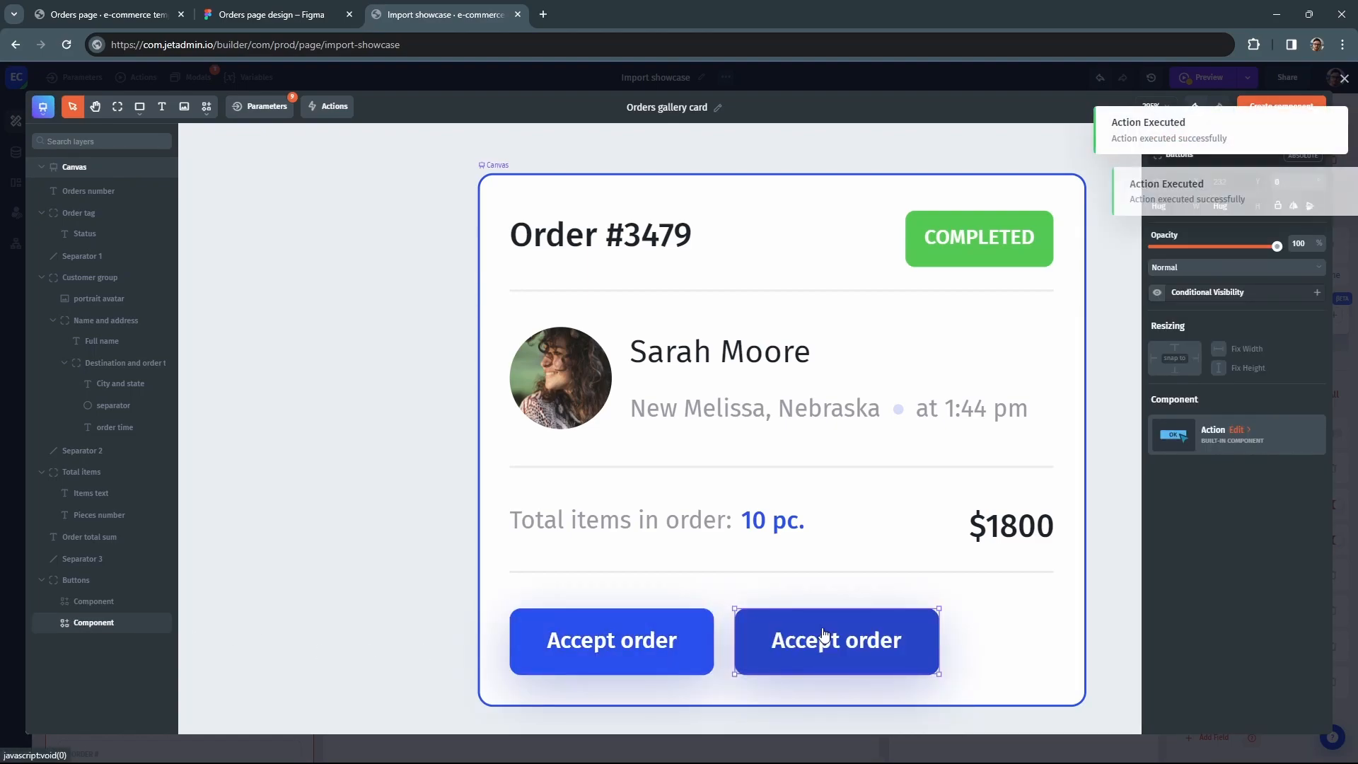
pyautogui.scroll(-5, 1031, 614)
pyautogui.scroll(4, 1066, 655)
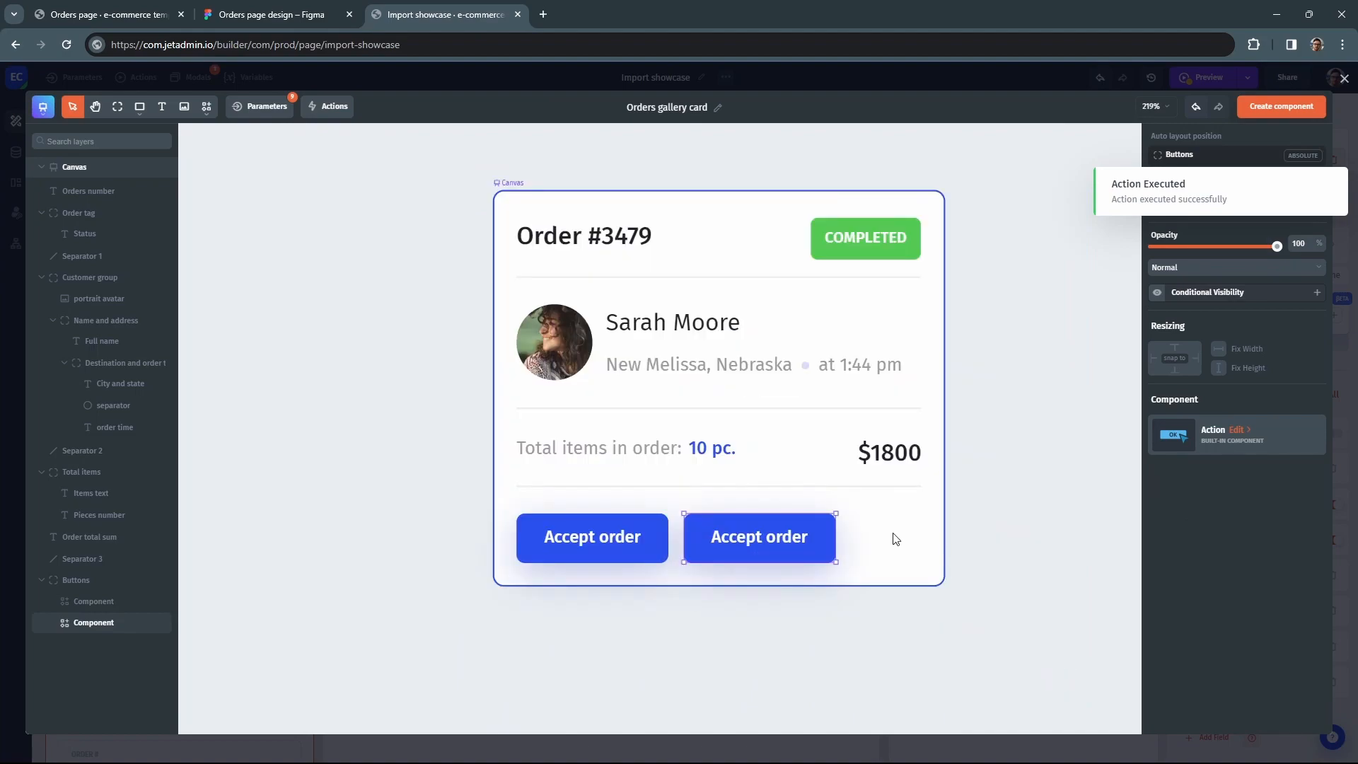
pyautogui.scroll(2, 899, 536)
pyautogui.moveTo(744, 517); pyautogui.dragTo(707, 537)
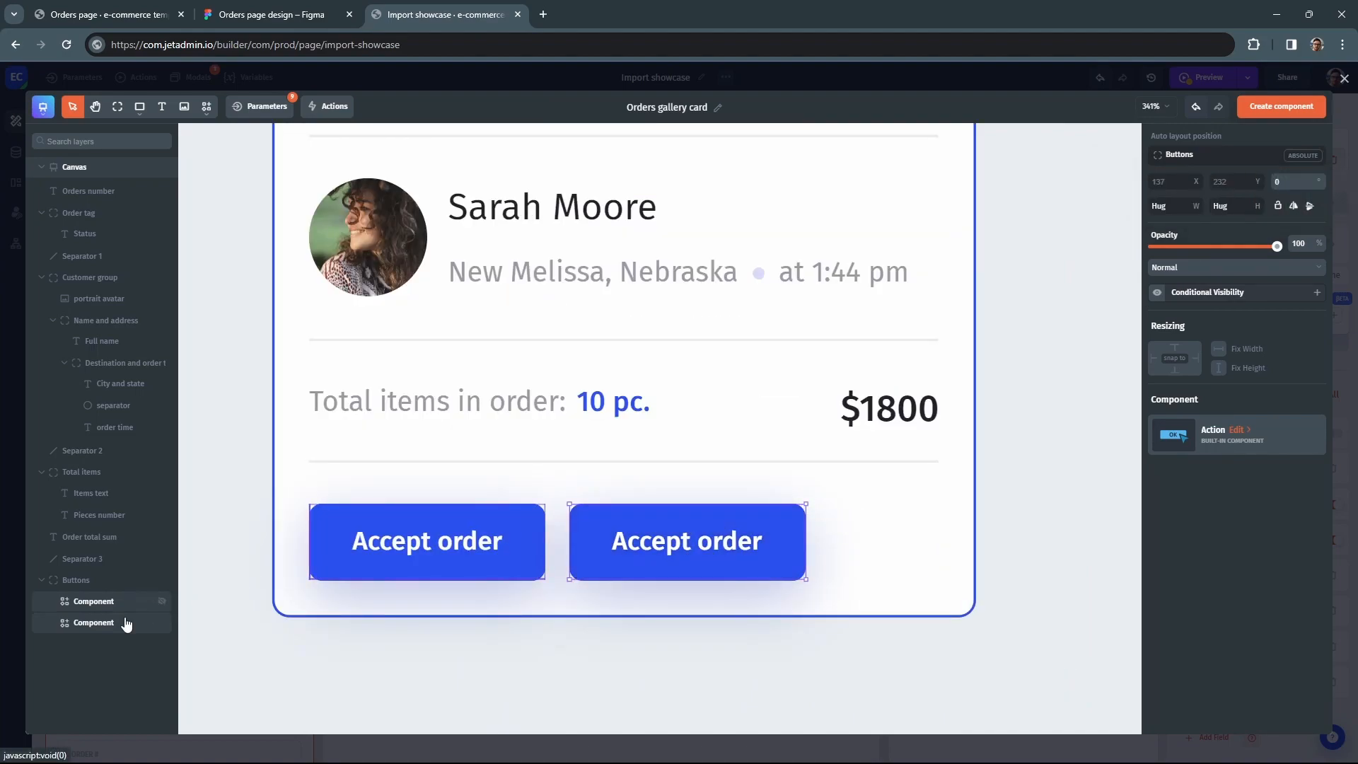
# Rename the two button component layers as Accept and Reject.
pyautogui.click(98, 601)
pyautogui.doubleClick(98, 601)
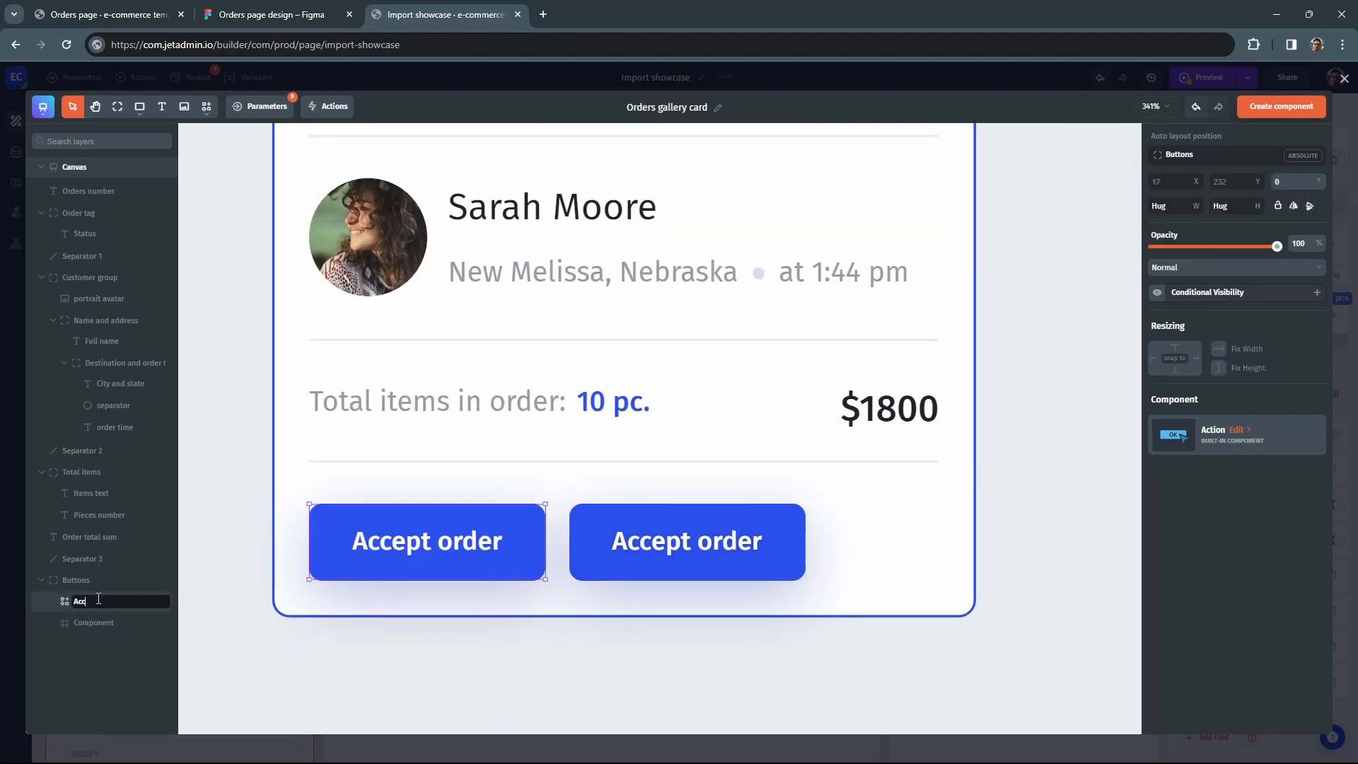
pyautogui.press('Return')
pyautogui.doubleClick(97, 623)
pyautogui.write('Reject')
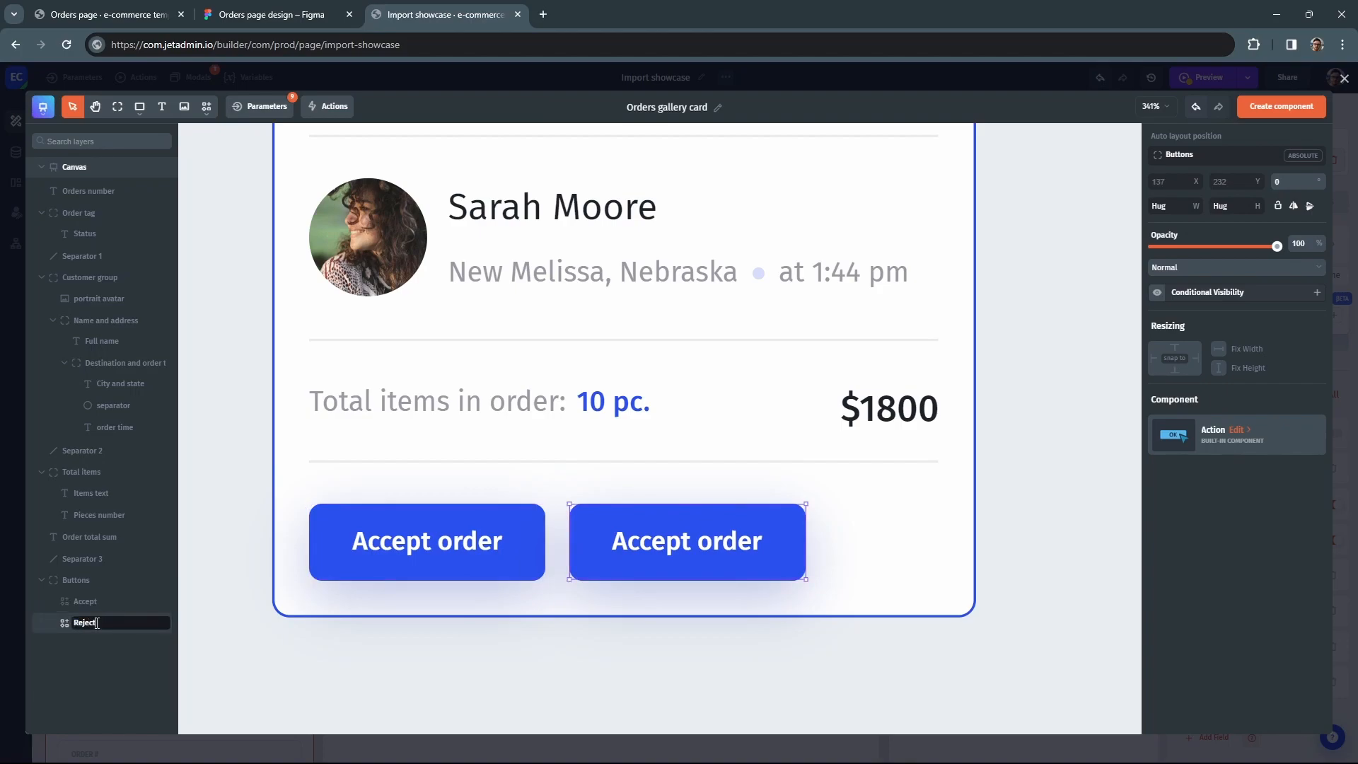
pyautogui.press('Return')
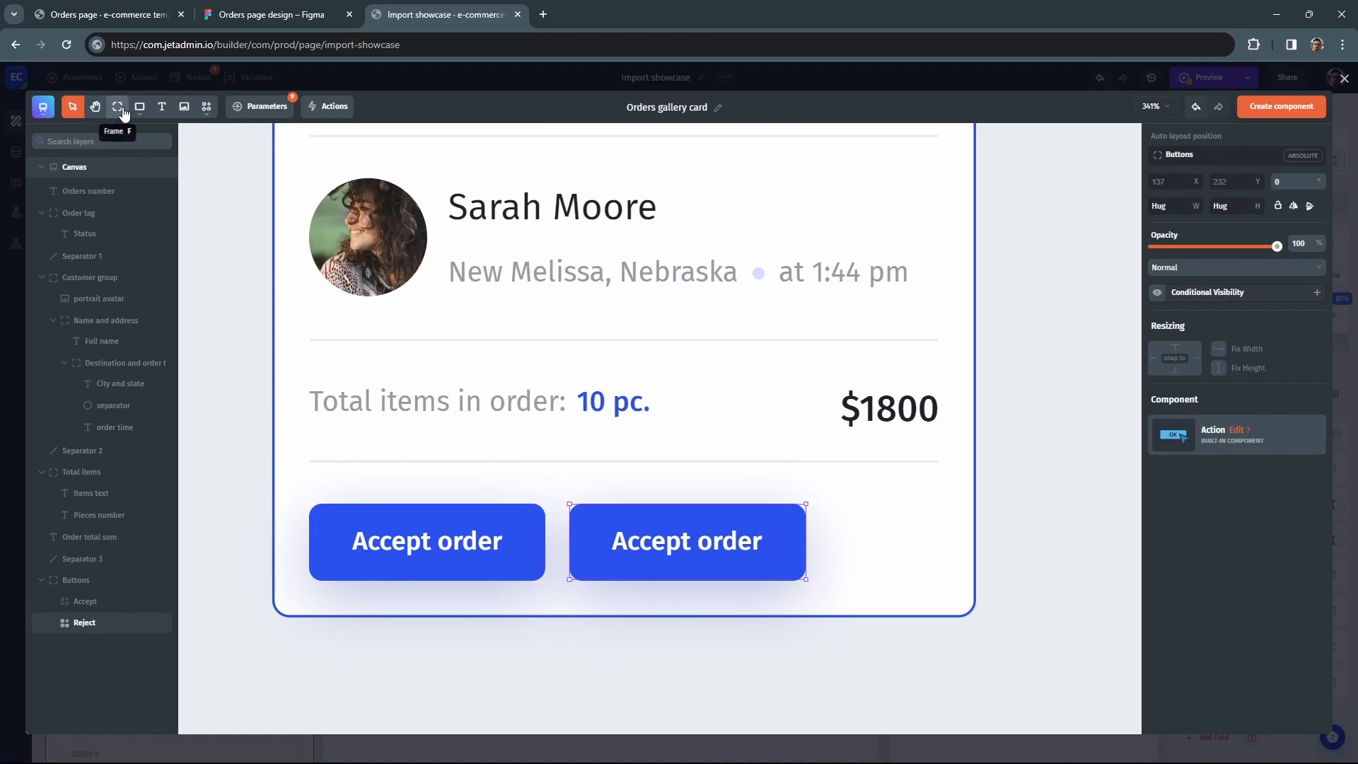
# Remove auto layout from the Buttons frame and move the Reject button to about X 197, near the right end of the separators.
pyautogui.moveTo(582, 510); pyautogui.dragTo(834, 546)
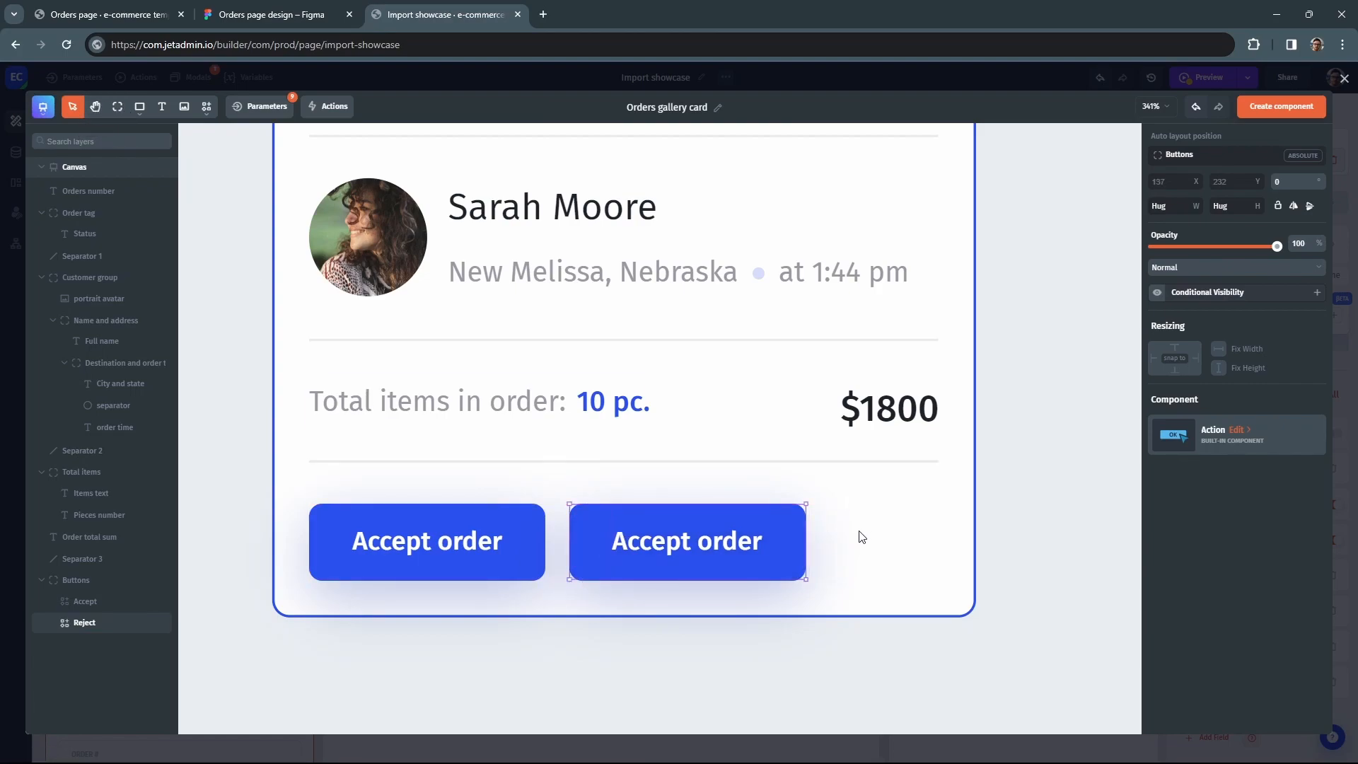
pyautogui.click(858, 537)
pyautogui.click(91, 584)
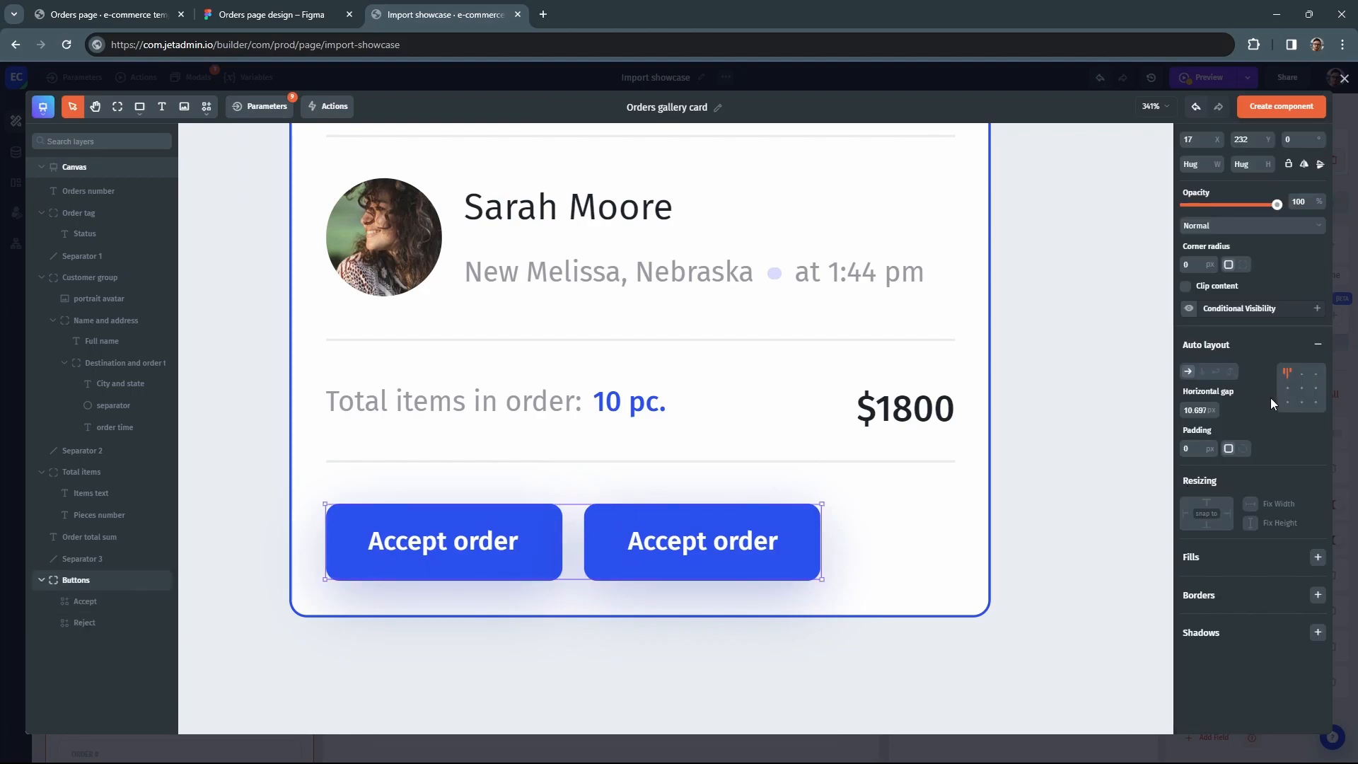
pyautogui.click(1317, 349)
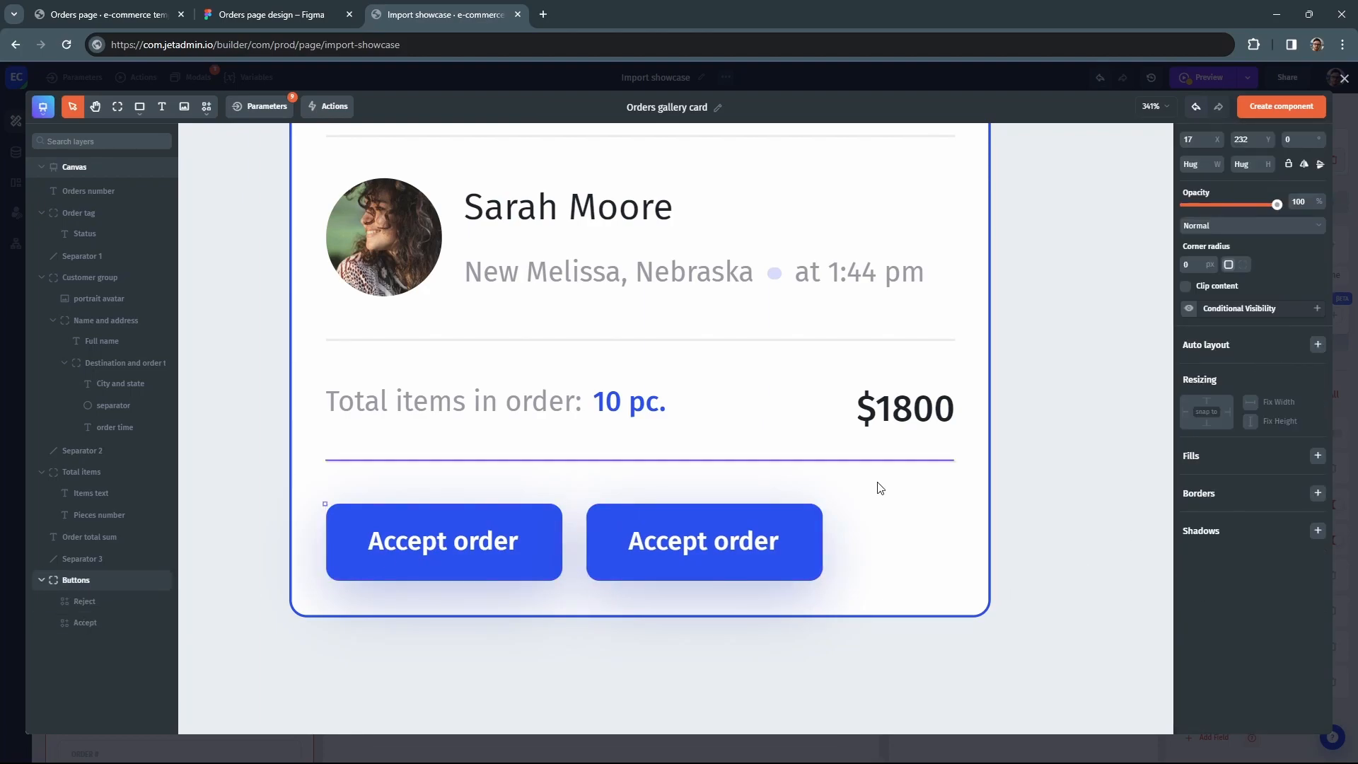
pyautogui.click(56, 624)
pyautogui.moveTo(646, 532); pyautogui.dragTo(775, 529)
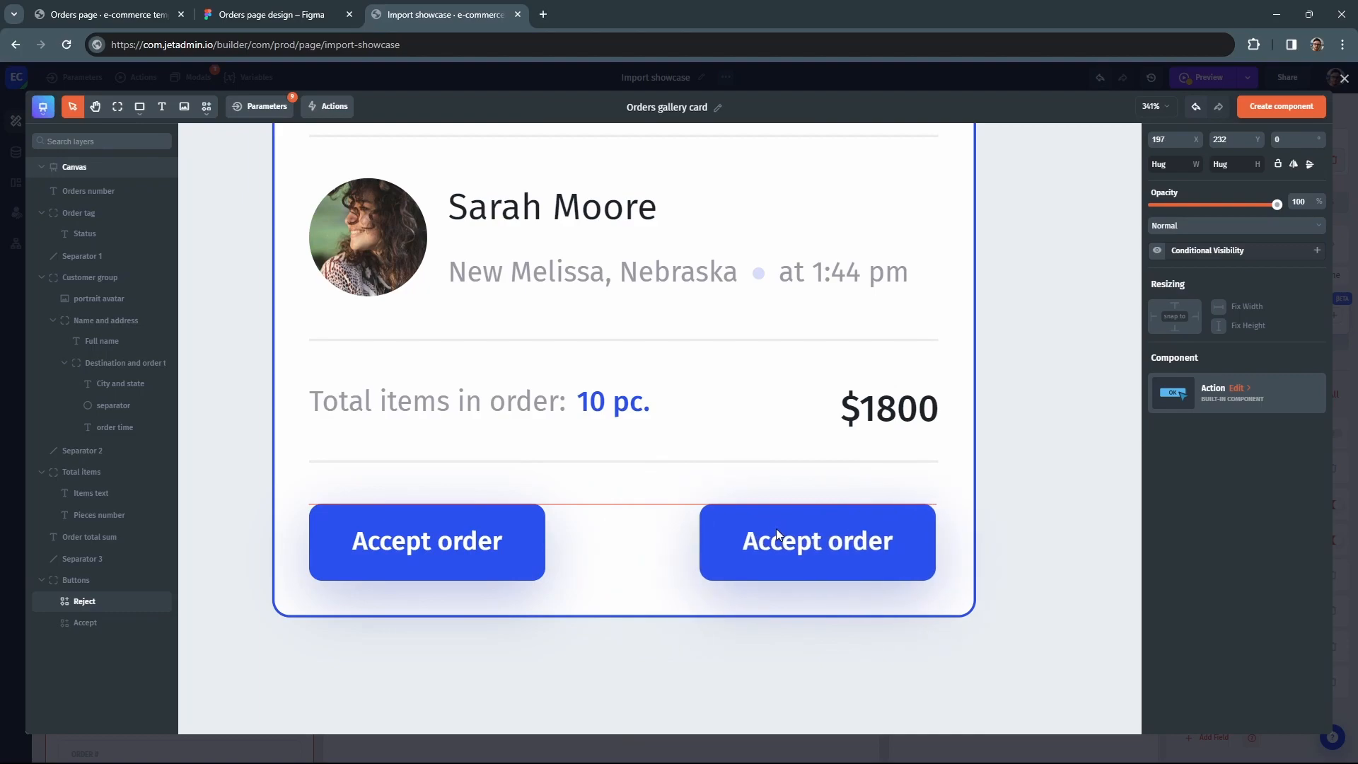
# Align the Reject button at X 199 with right and bottom snapping, and place the Accept layer above Reject.
pyautogui.moveTo(889, 532); pyautogui.dragTo(888, 533)
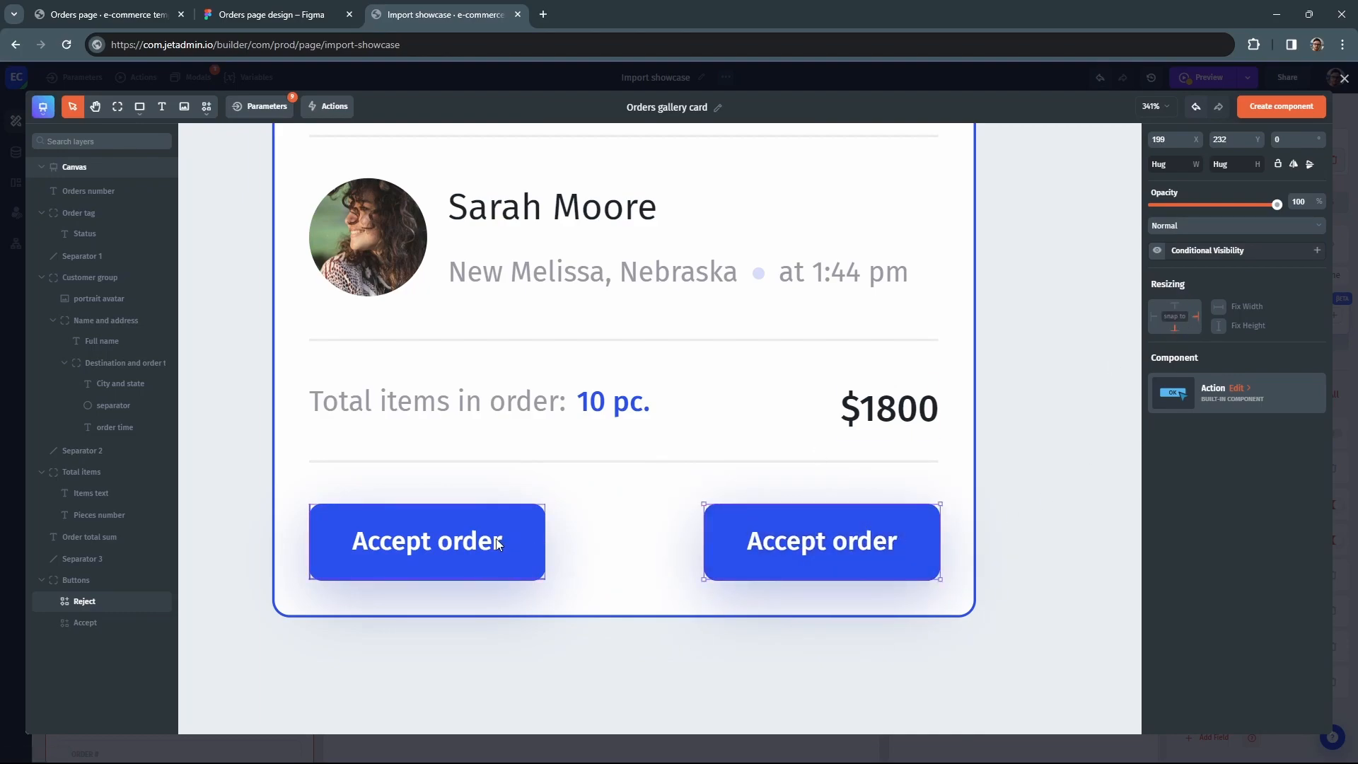
pyautogui.moveTo(81, 603); pyautogui.dragTo(93, 627)
pyautogui.click(85, 603)
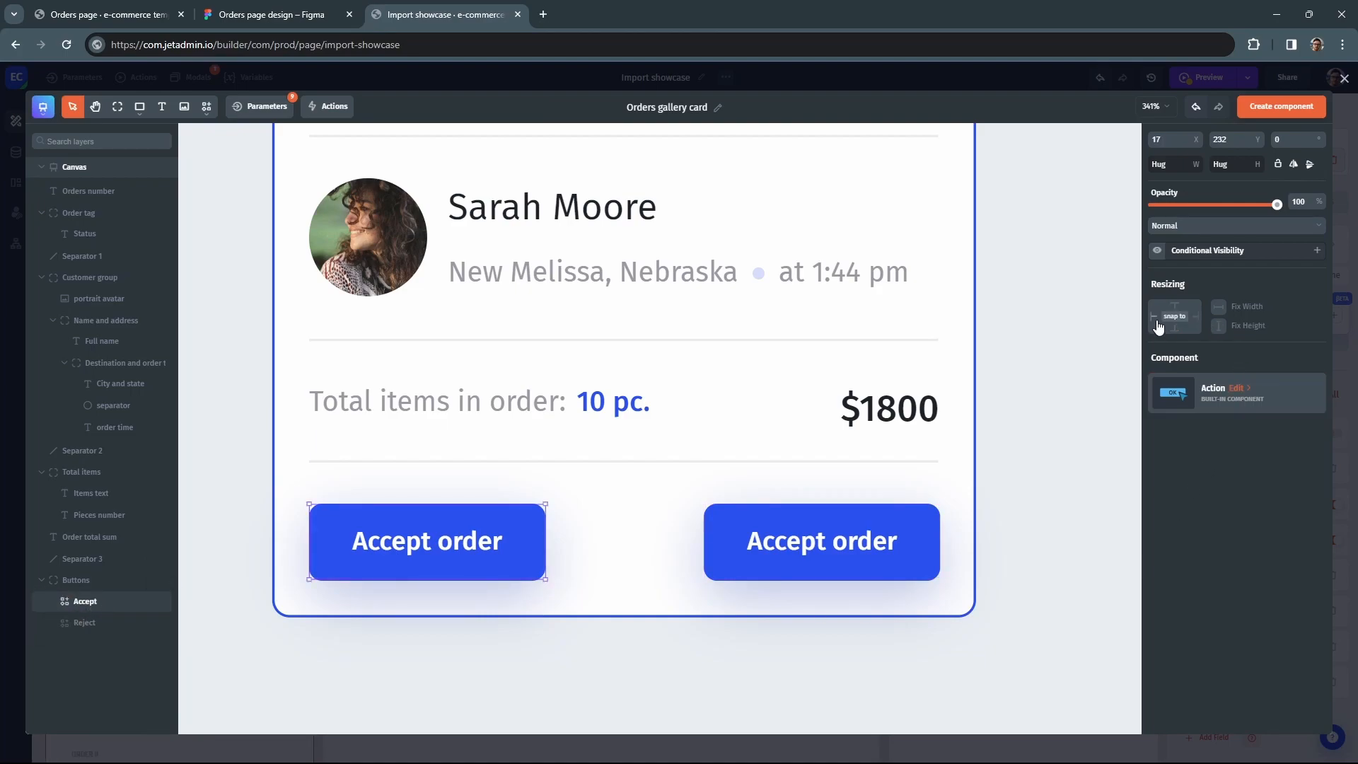
# Set OrderStatus to REJECTED in the Reject button's Update Orders click action.
pyautogui.click(78, 624)
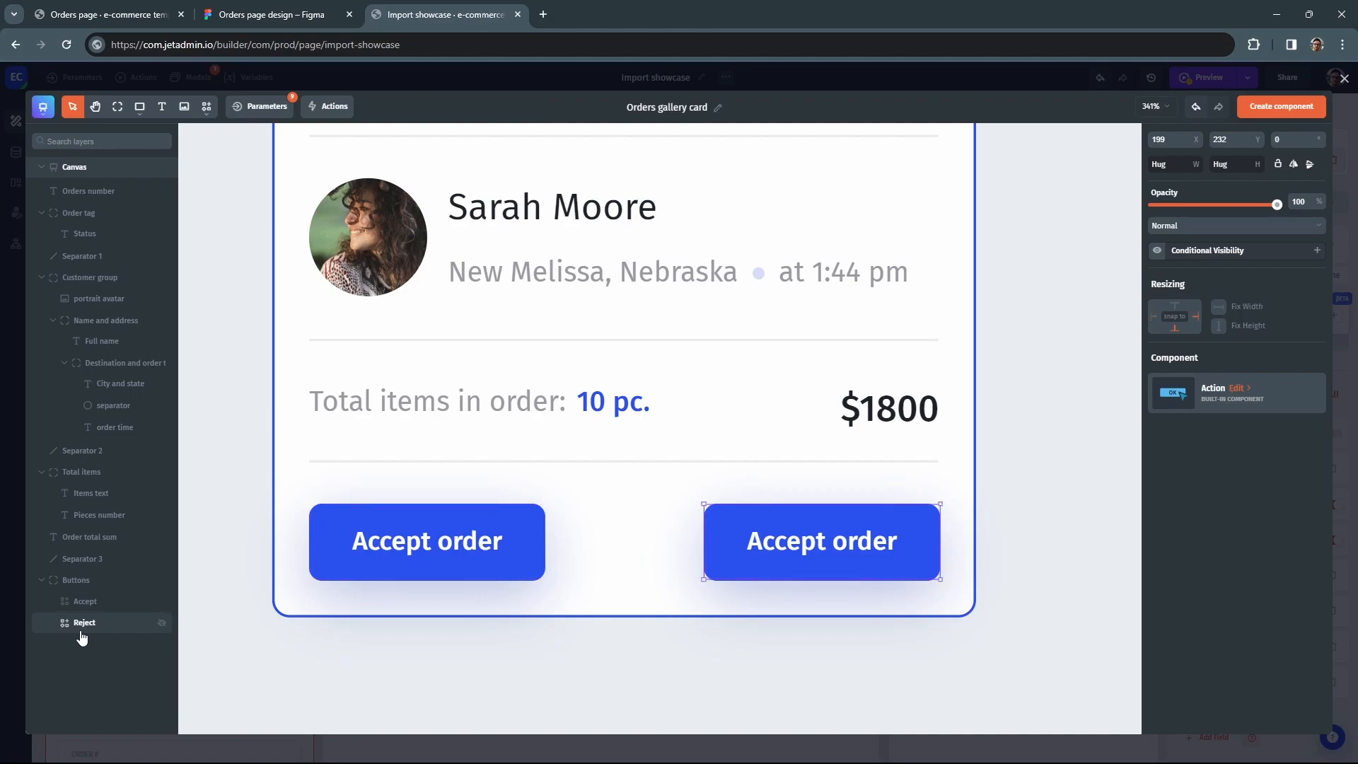
pyautogui.click(1235, 407)
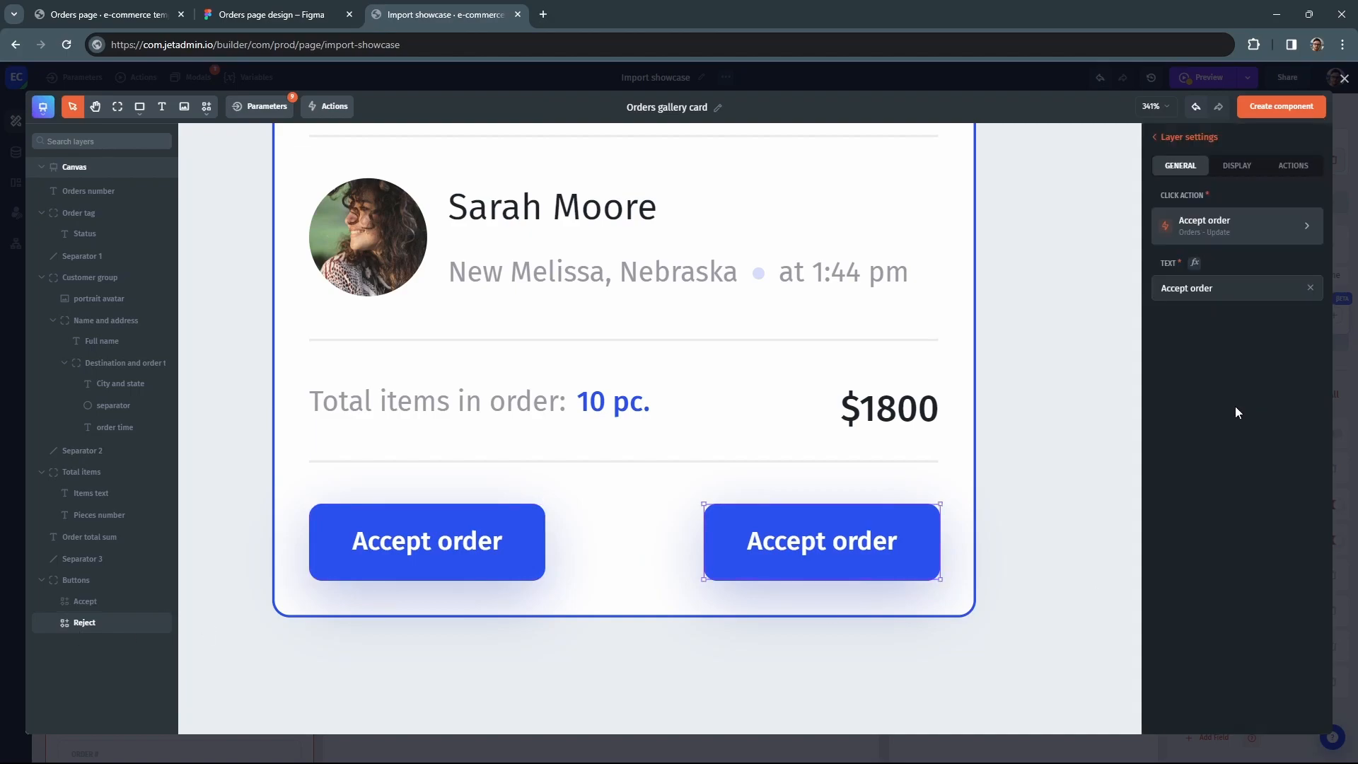
pyautogui.click(1211, 238)
pyautogui.click(1203, 428)
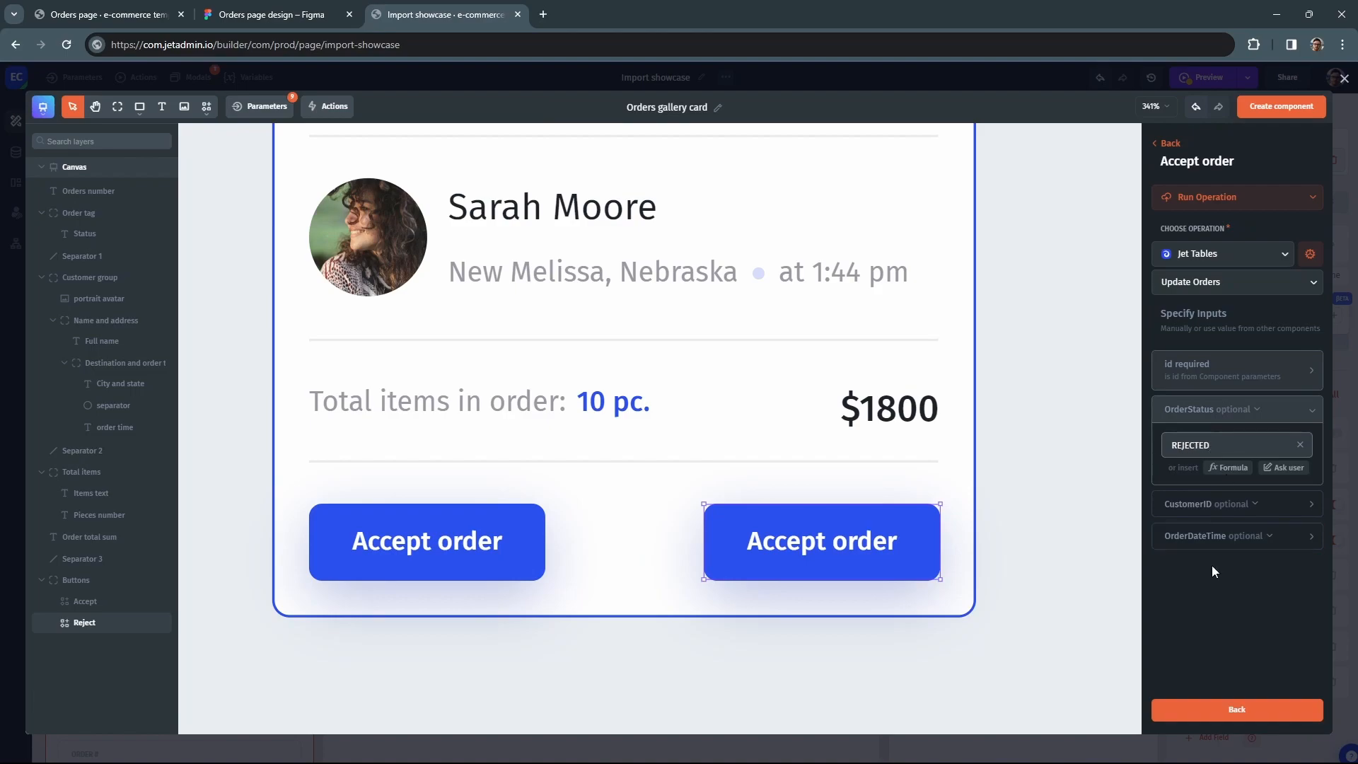
pyautogui.click(1228, 713)
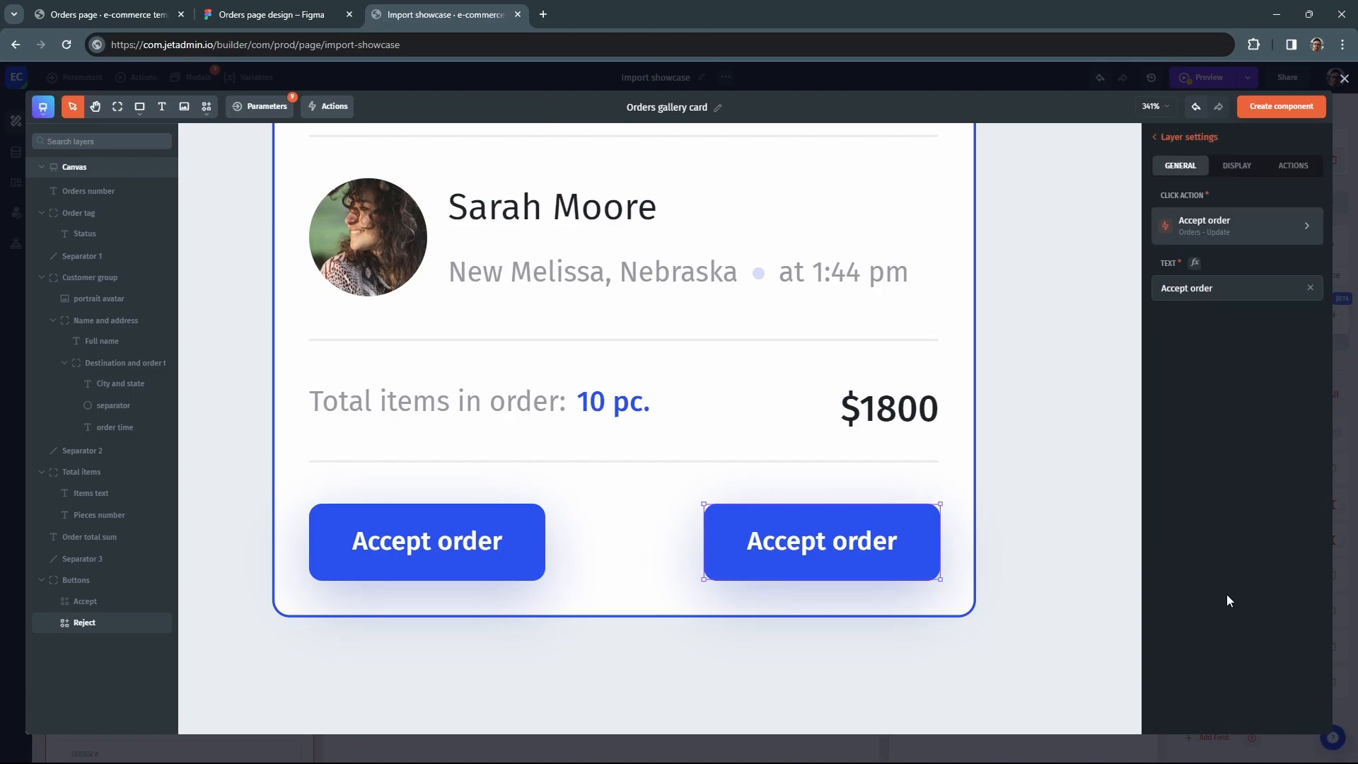
# Set the Reject button's text to "Reject order" and give it the light tinted style in Red.
pyautogui.doubleClick(1171, 285)
pyautogui.write('Reje')
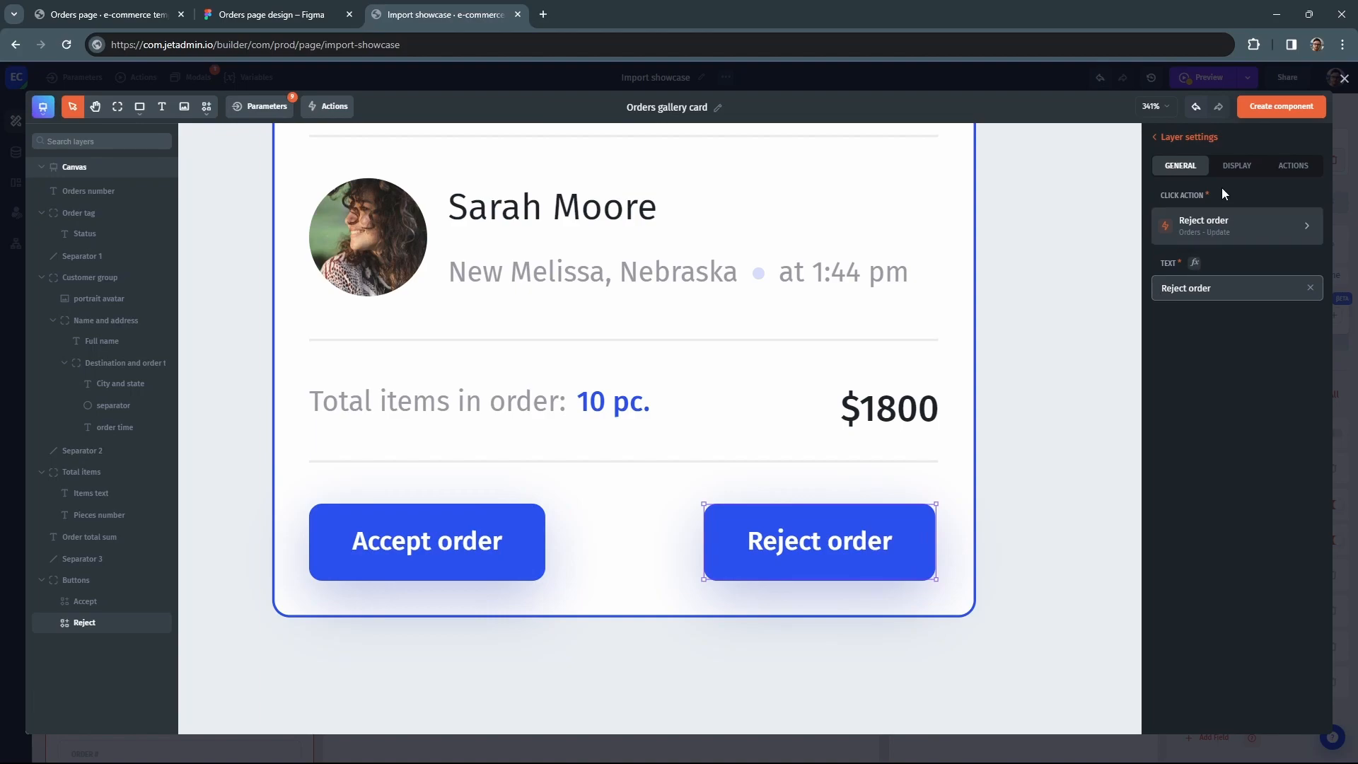
pyautogui.click(1238, 167)
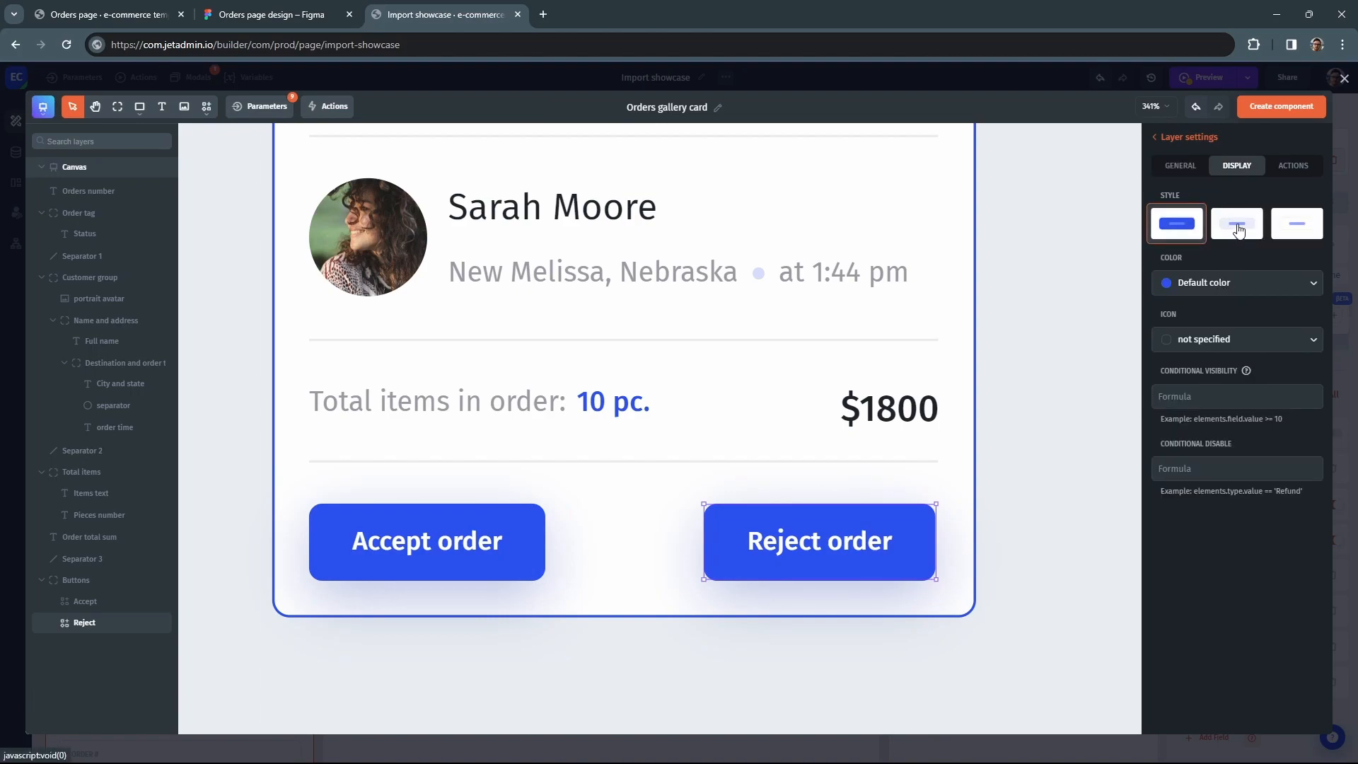
pyautogui.click(1238, 230)
pyautogui.click(1229, 287)
pyautogui.click(1200, 373)
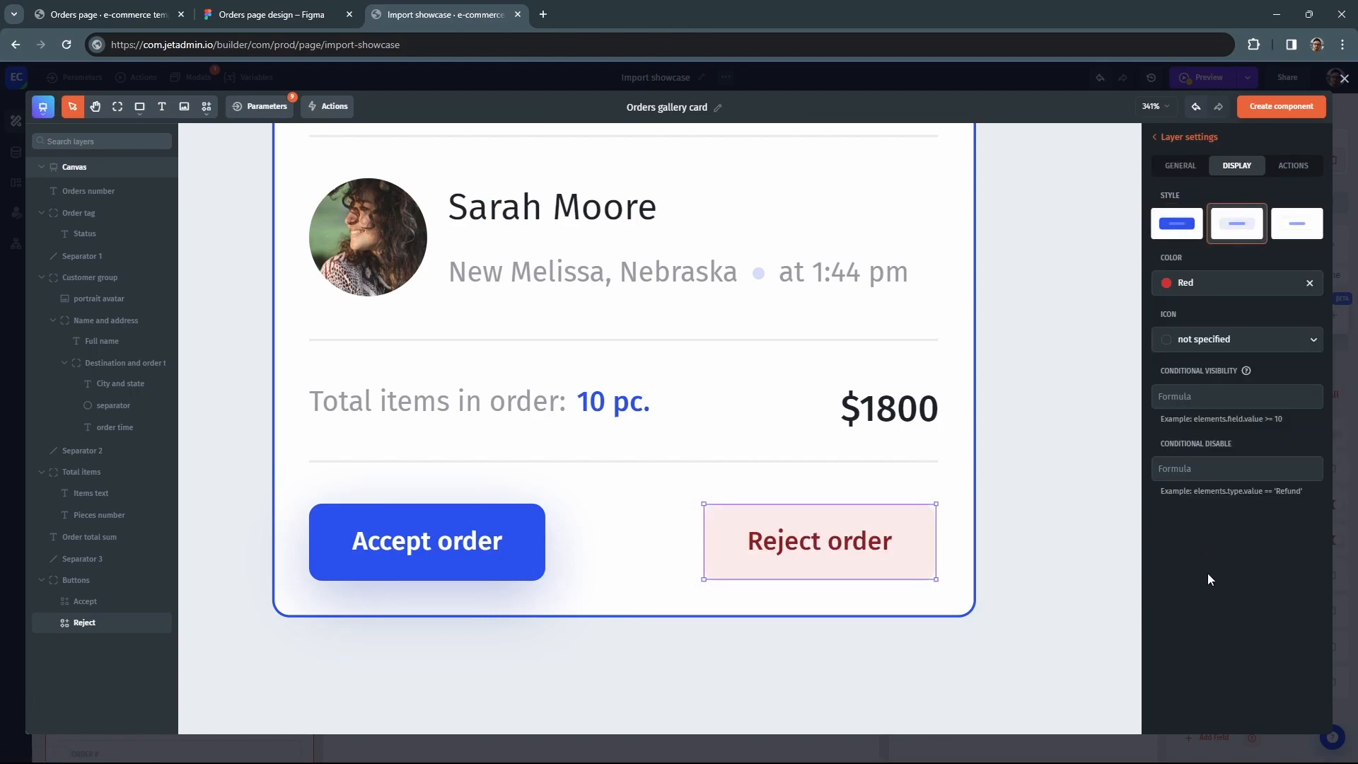
# Create the component from the finished order card and select a card in the Orders gallery.
pyautogui.click(1029, 535)
pyautogui.scroll(-5, 919, 433)
pyautogui.scroll(4, 778, 354)
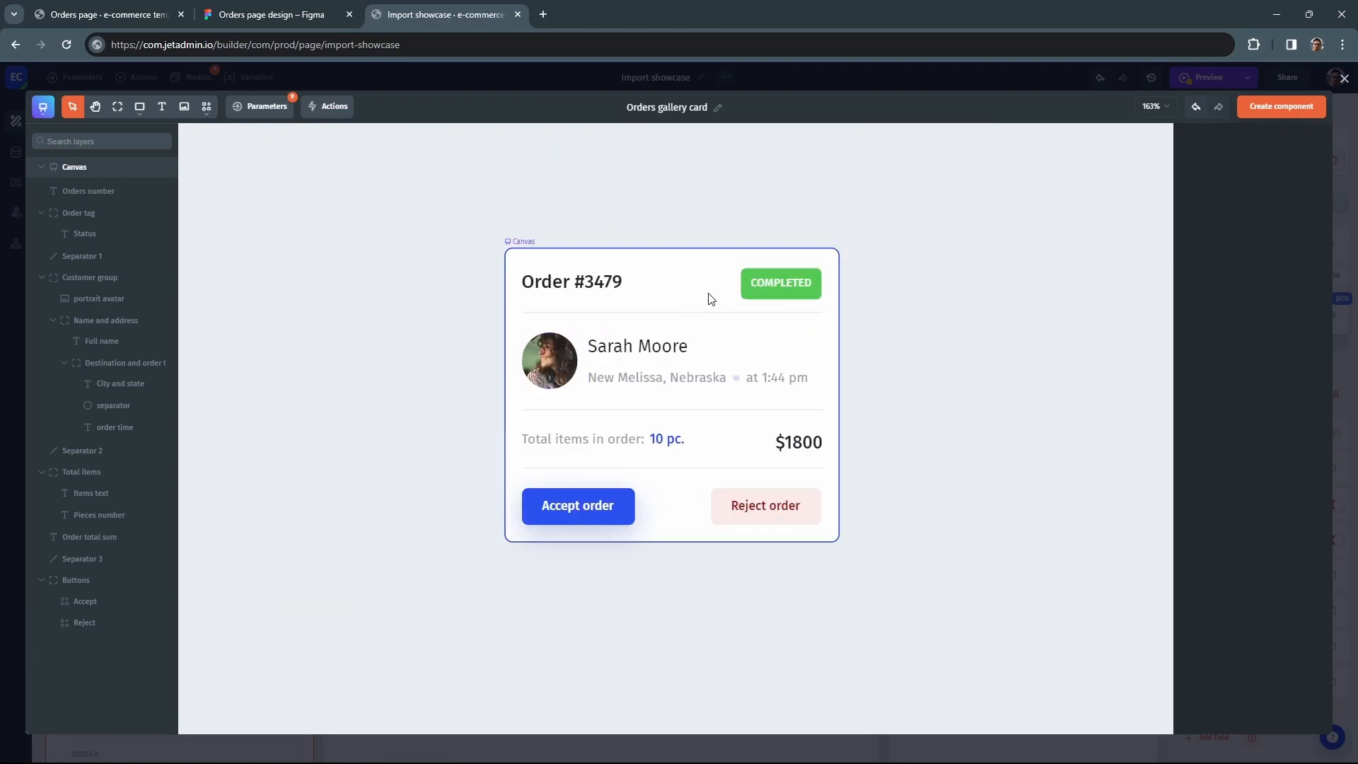
pyautogui.click(1289, 112)
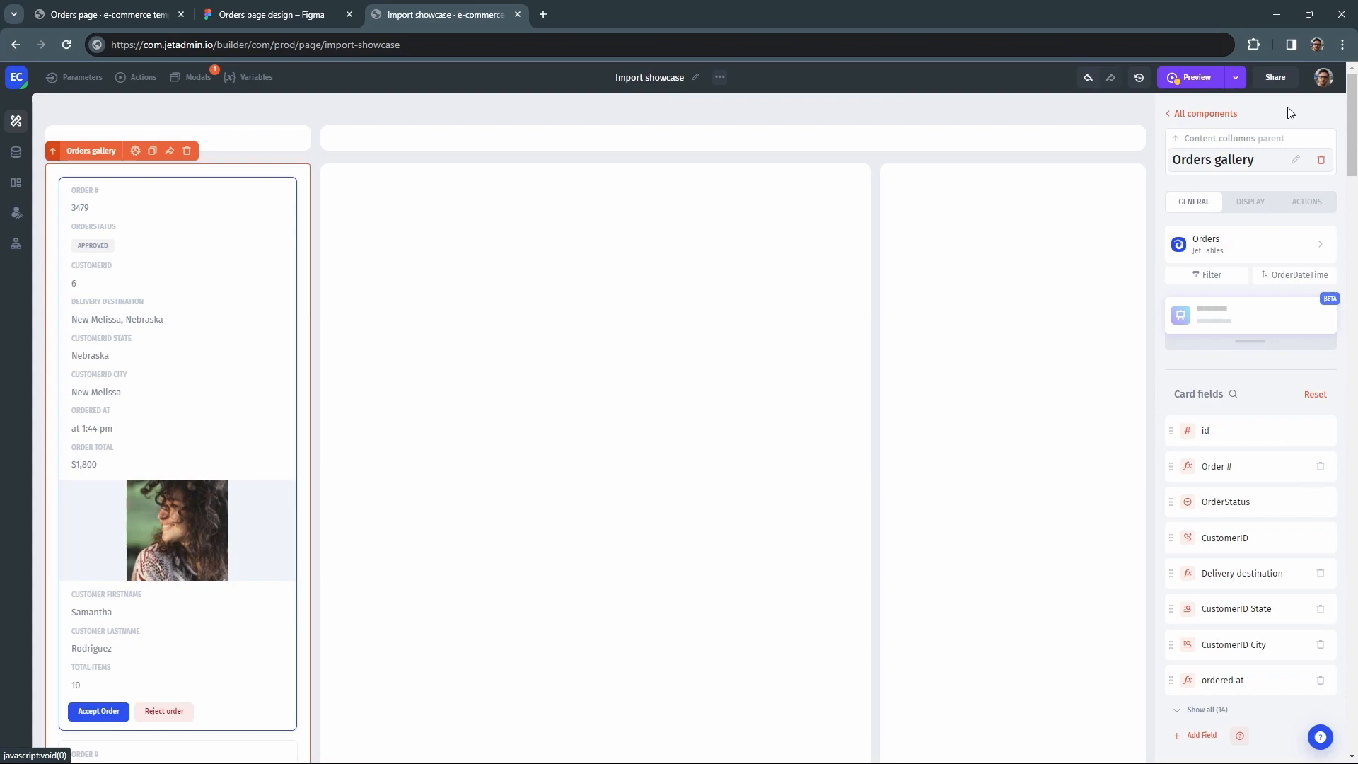
pyautogui.click(774, 110)
pyautogui.click(191, 201)
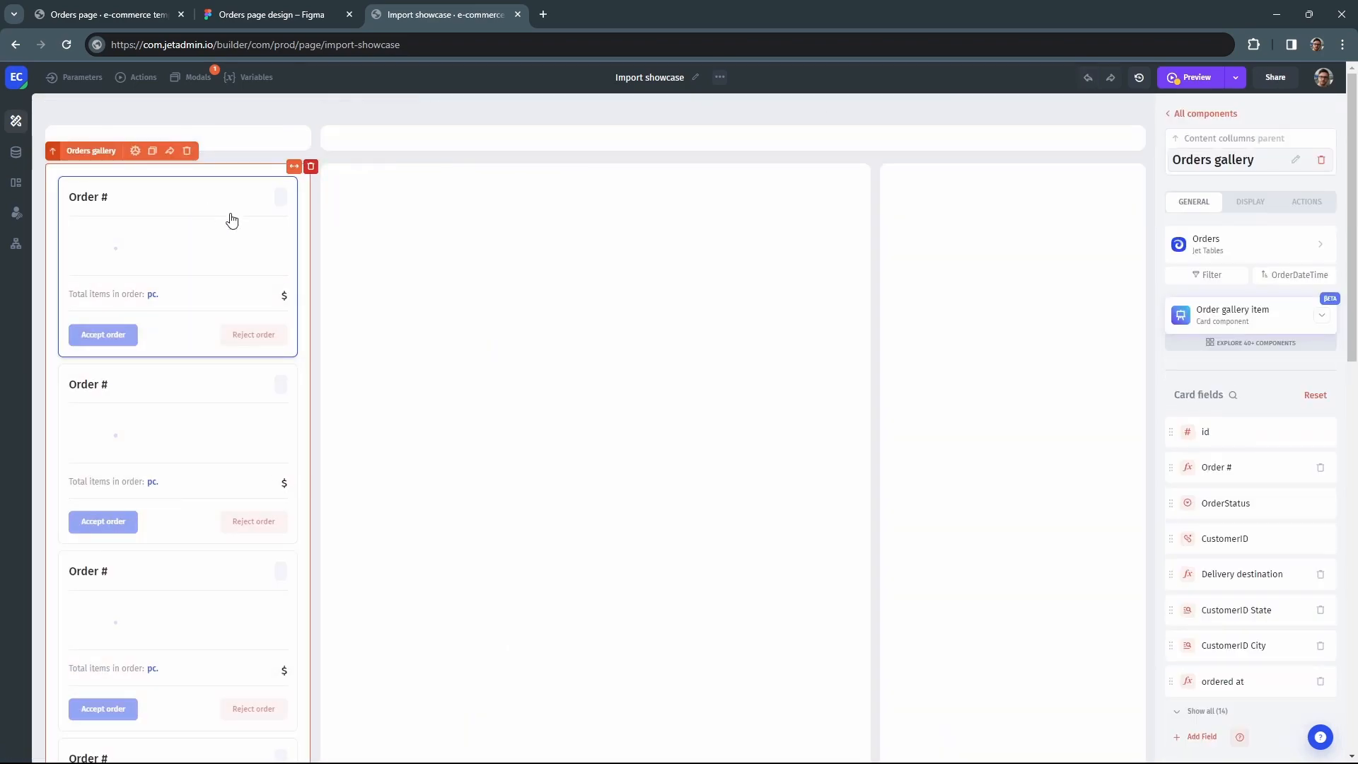
# Open the Order gallery item's data binding and bind its id and Order # parameters to the matching data fields.
pyautogui.click(1323, 317)
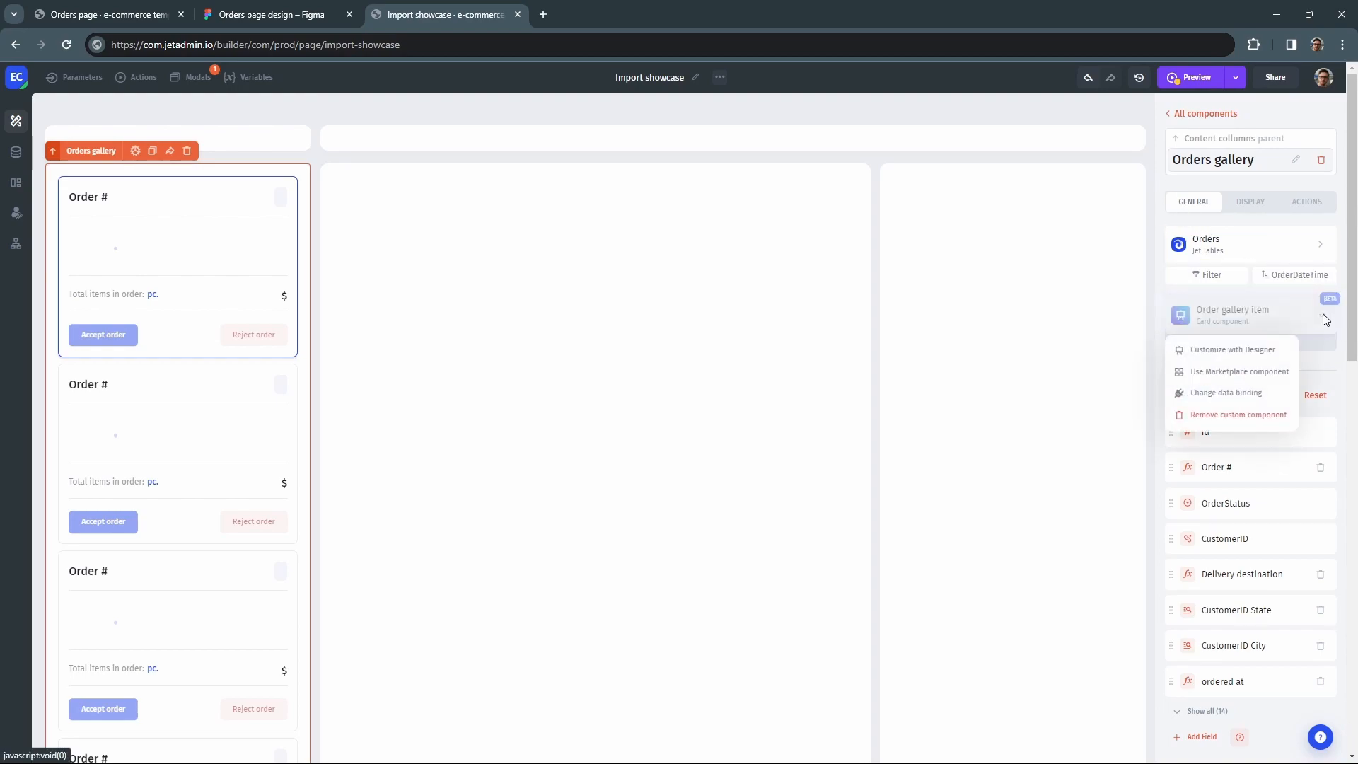
pyautogui.click(1237, 395)
pyautogui.click(459, 304)
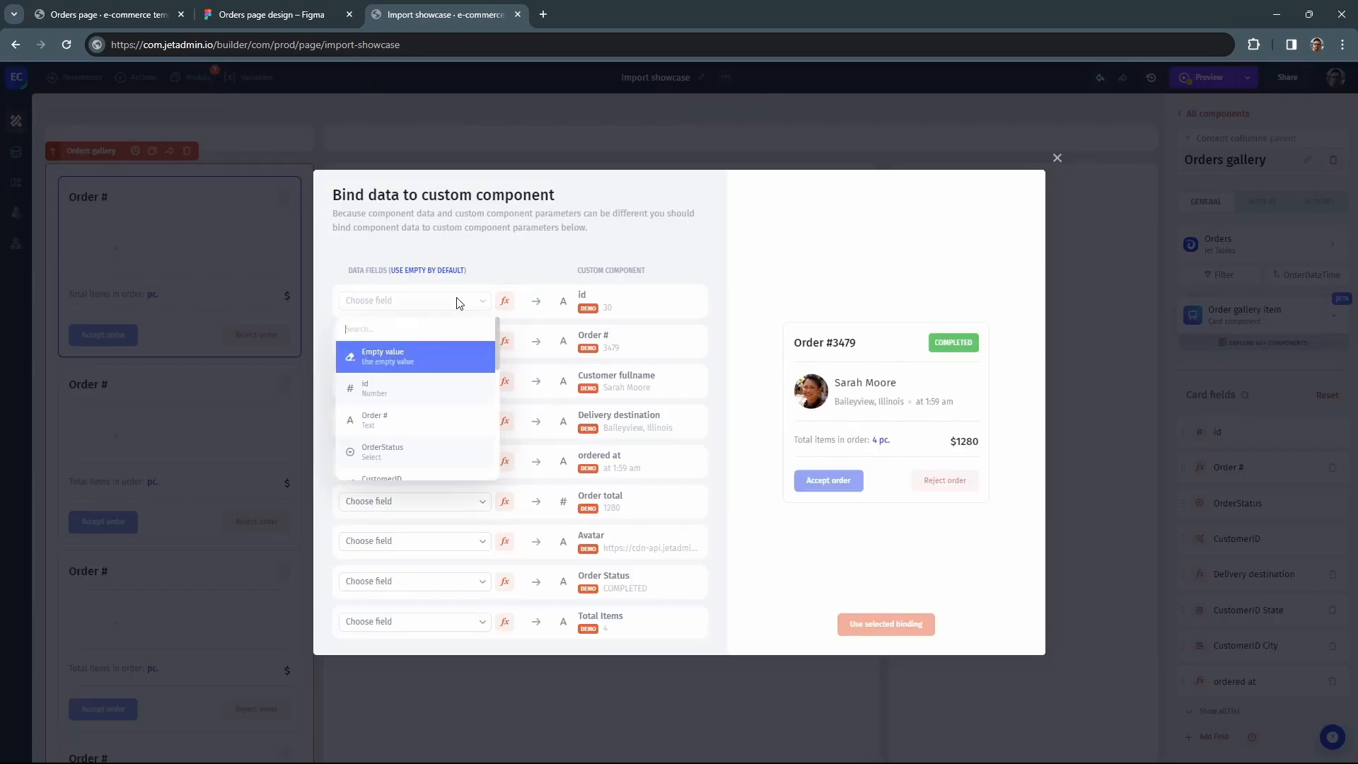
pyautogui.click(406, 392)
pyautogui.click(445, 342)
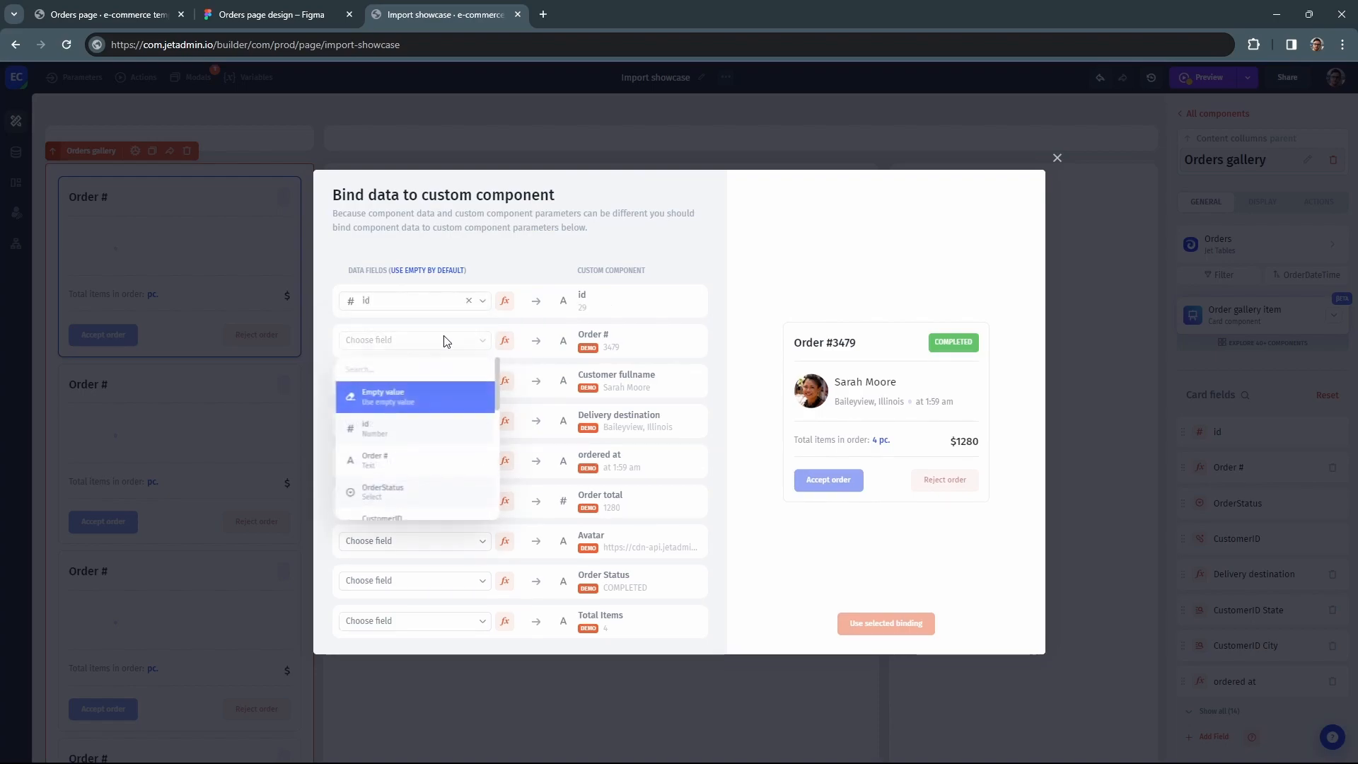
pyautogui.click(417, 461)
# Bind Customer fullname with a CONCAT formula joining Customer FirstName, a space and Customer LastName.
pyautogui.click(429, 383)
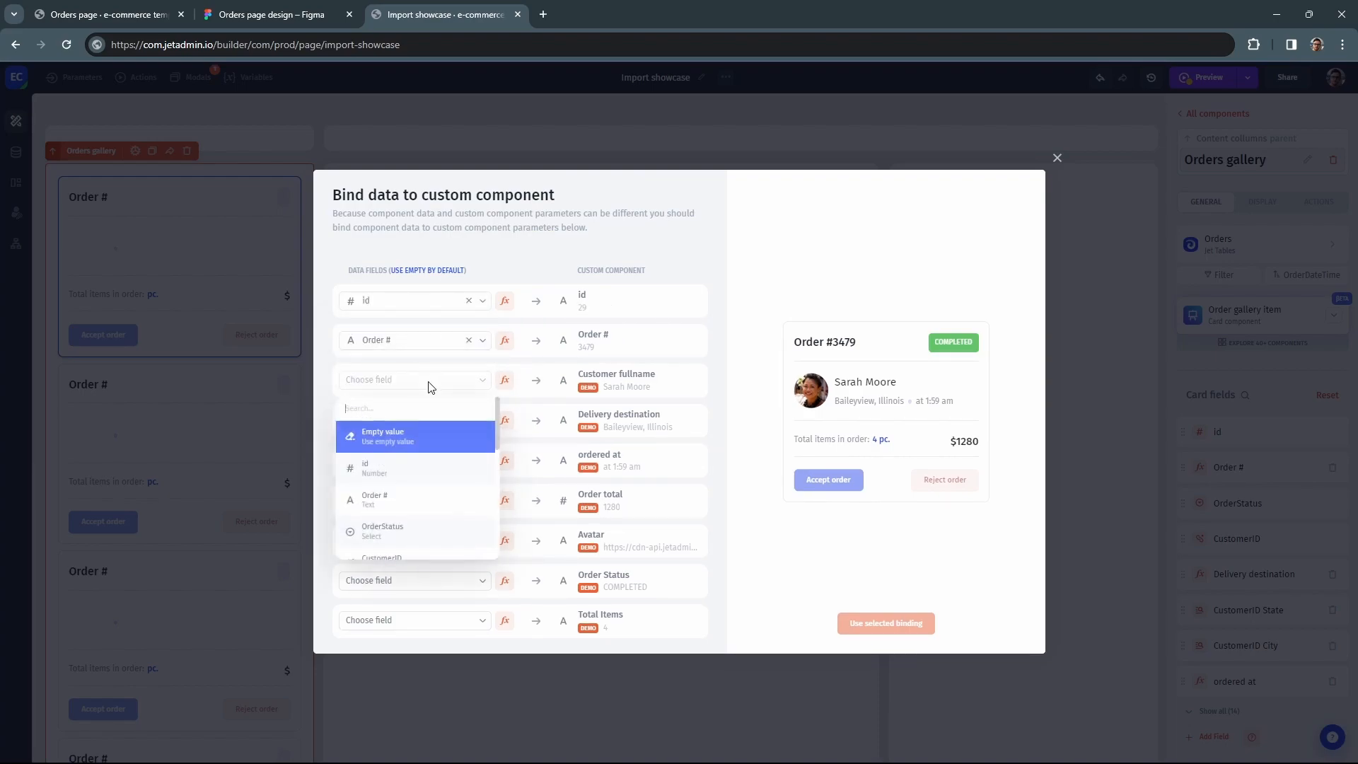
pyautogui.scroll(-3, 421, 510)
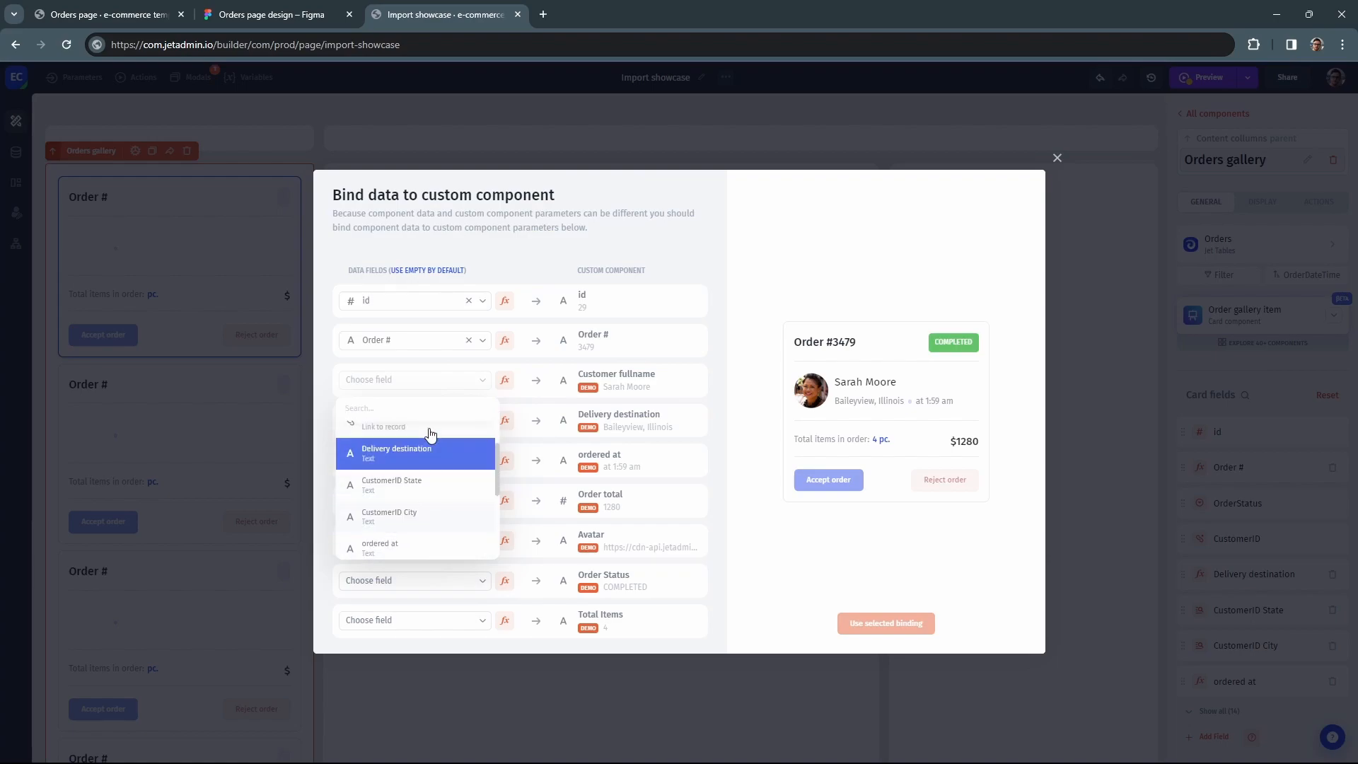
pyautogui.click(454, 367)
pyautogui.click(505, 380)
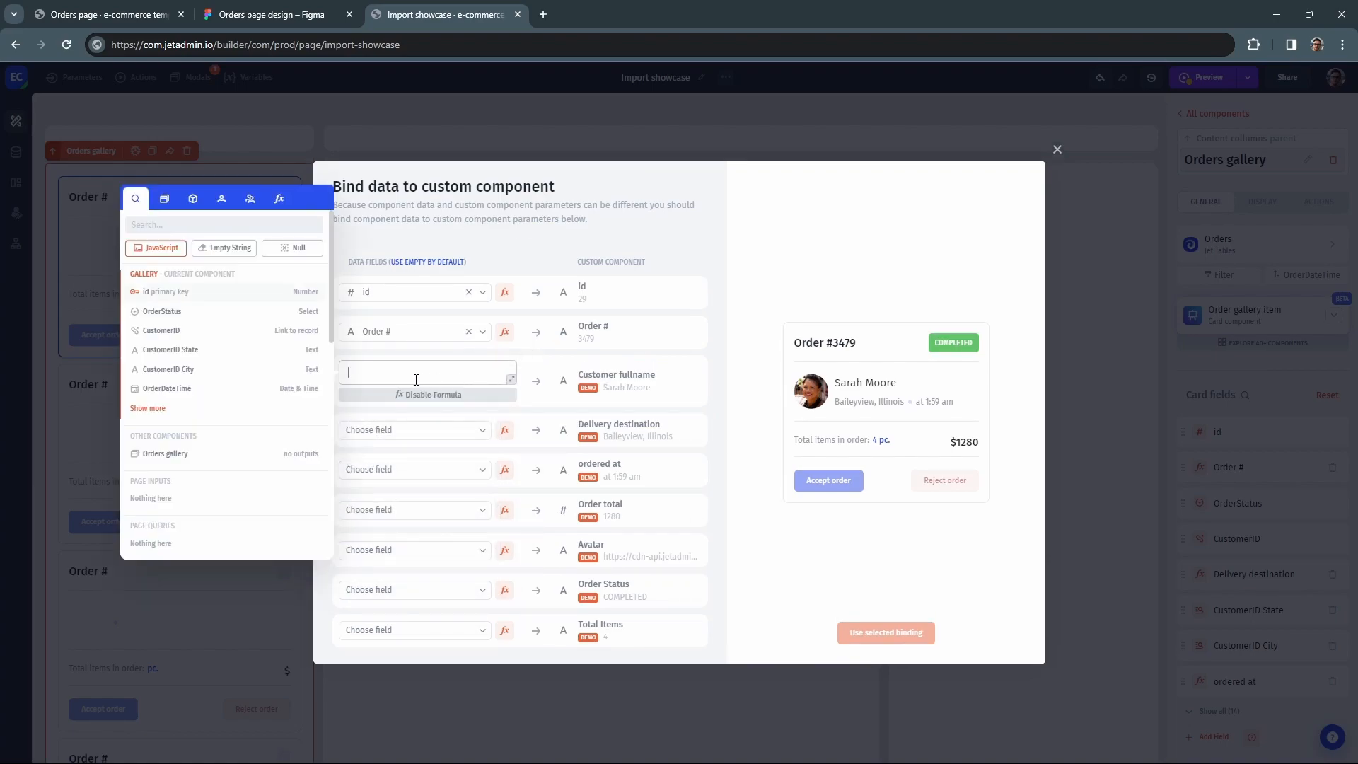
pyautogui.write('CONCAT(')
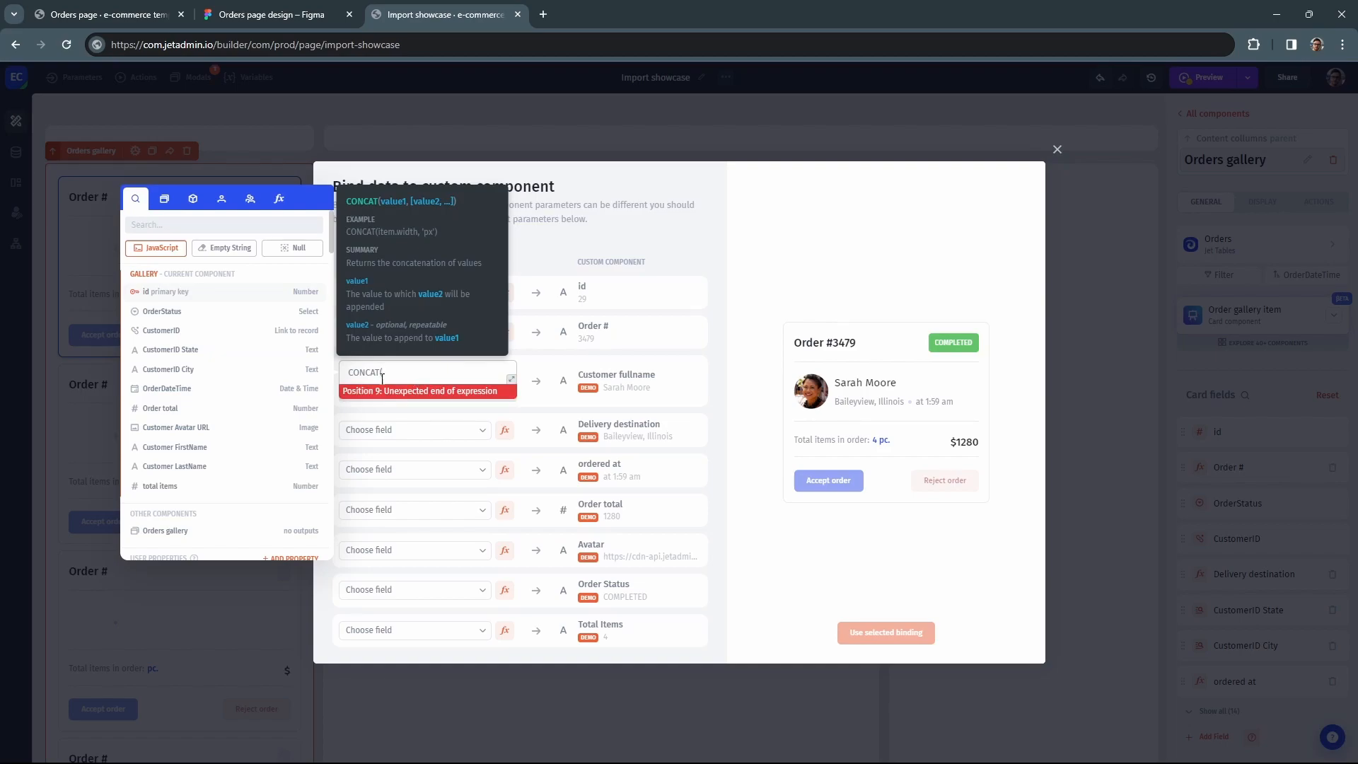
pyautogui.click(218, 448)
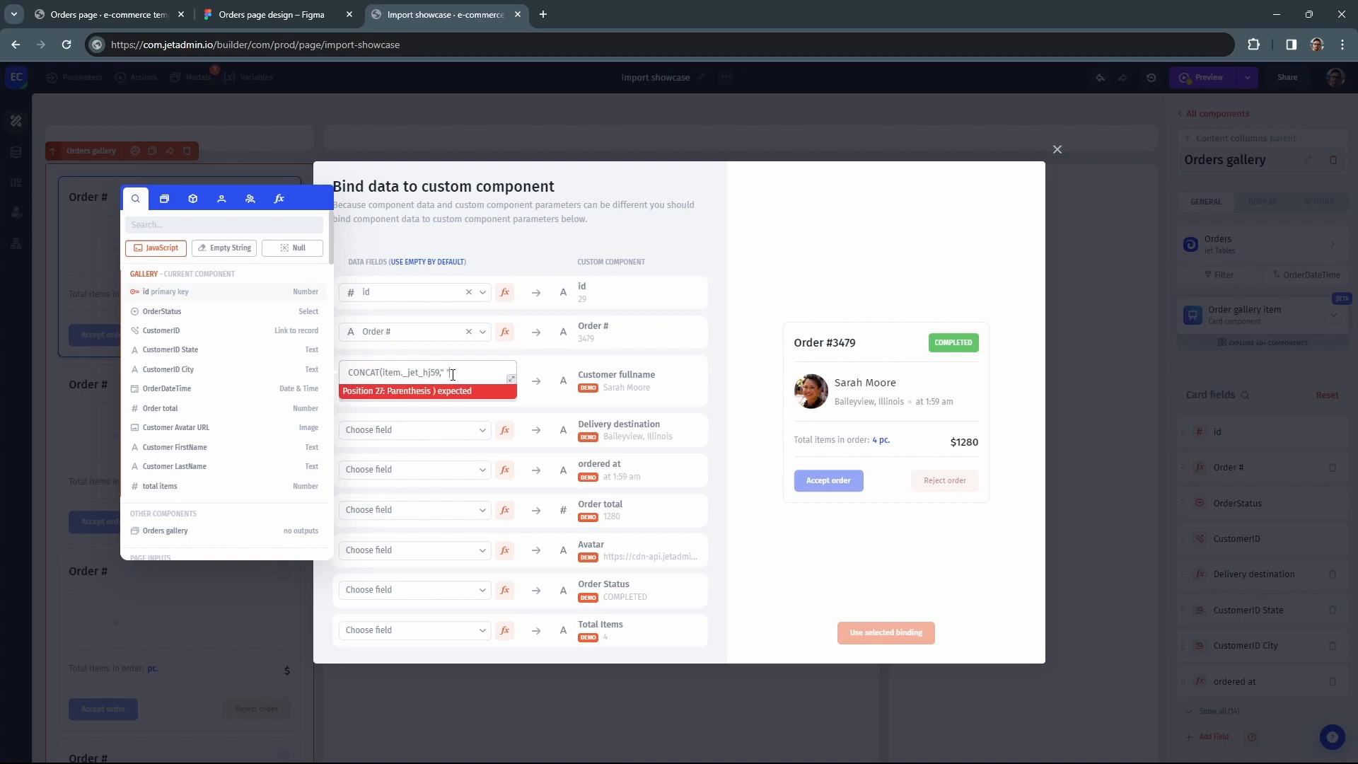
pyautogui.write('," ",')
pyautogui.click(179, 472)
pyautogui.write(')')
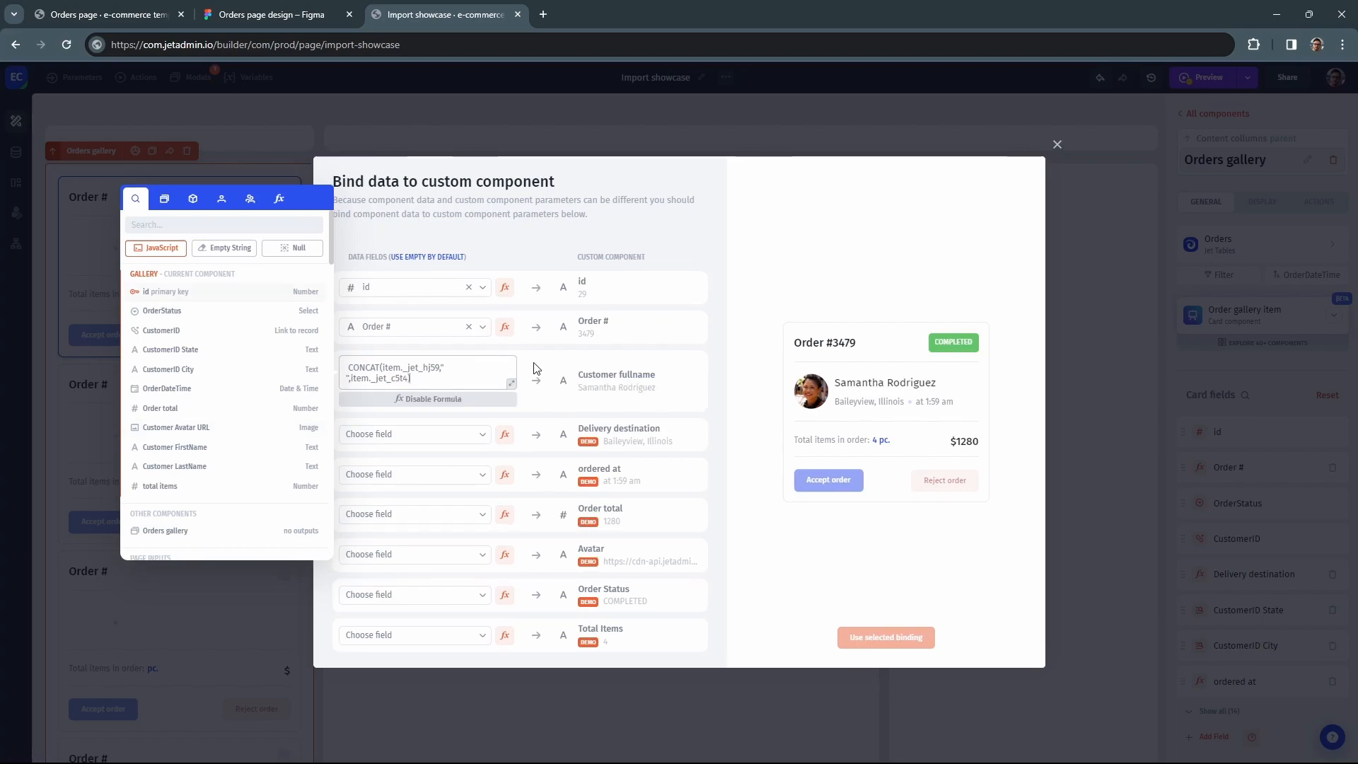
pyautogui.click(536, 369)
# Bind the Delivery destination and ordered at parameters to the data fields of the same names.
pyautogui.click(415, 435)
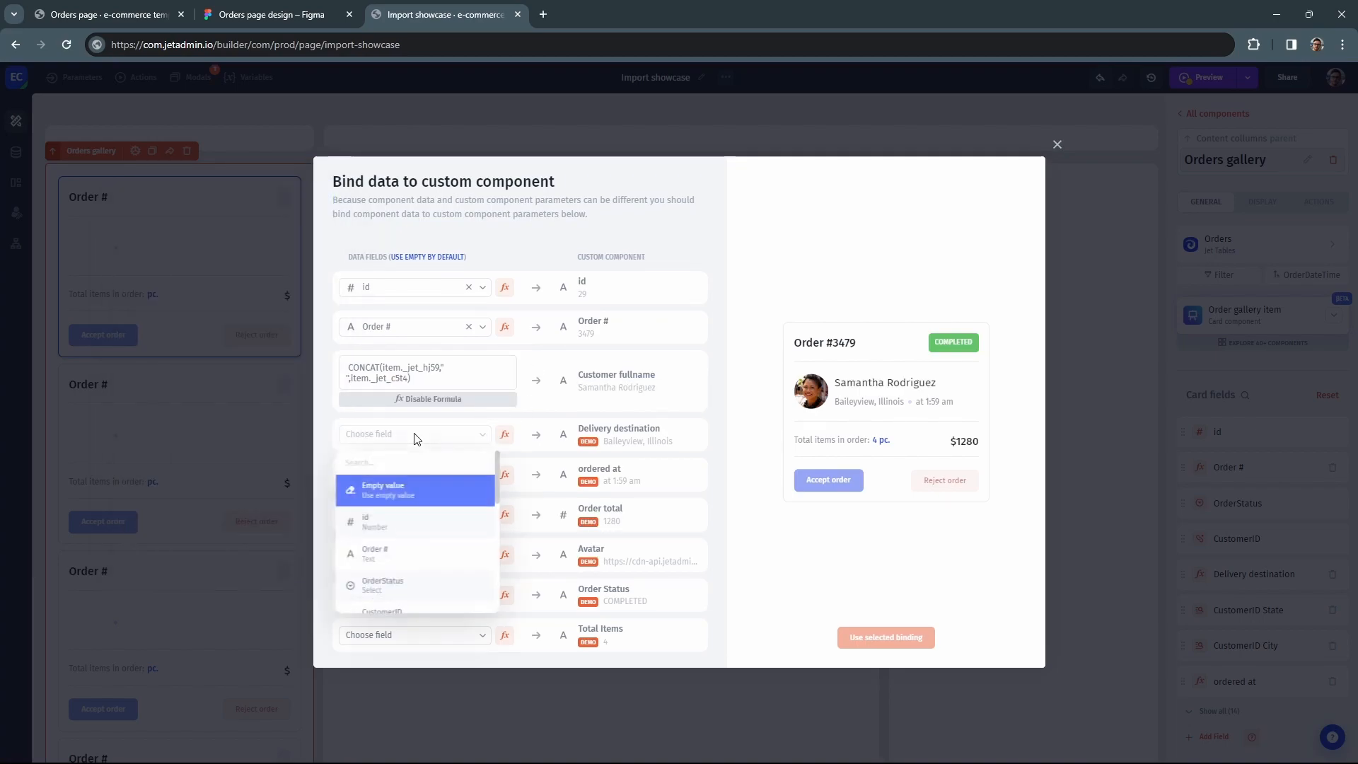
pyautogui.scroll(-3, 421, 516)
pyautogui.click(421, 520)
pyautogui.click(437, 482)
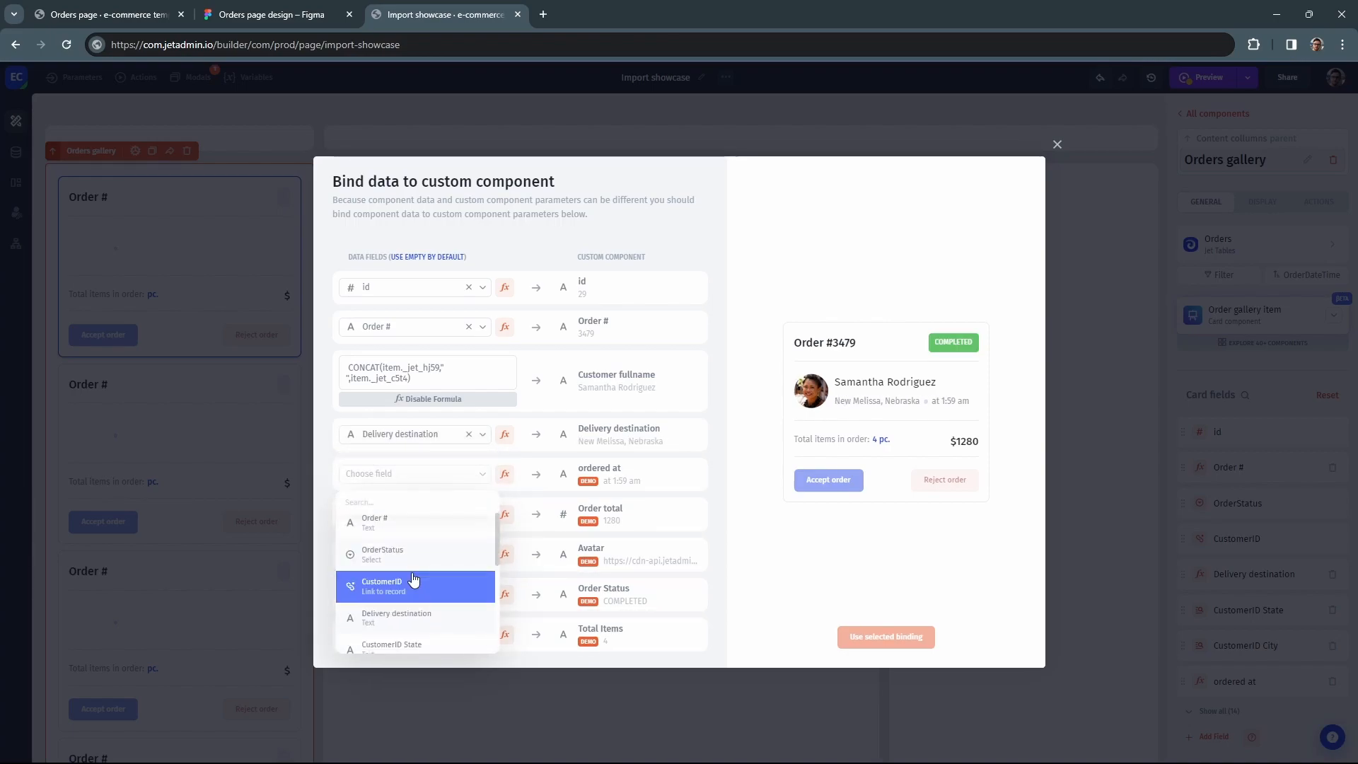
pyautogui.scroll(-3, 417, 584)
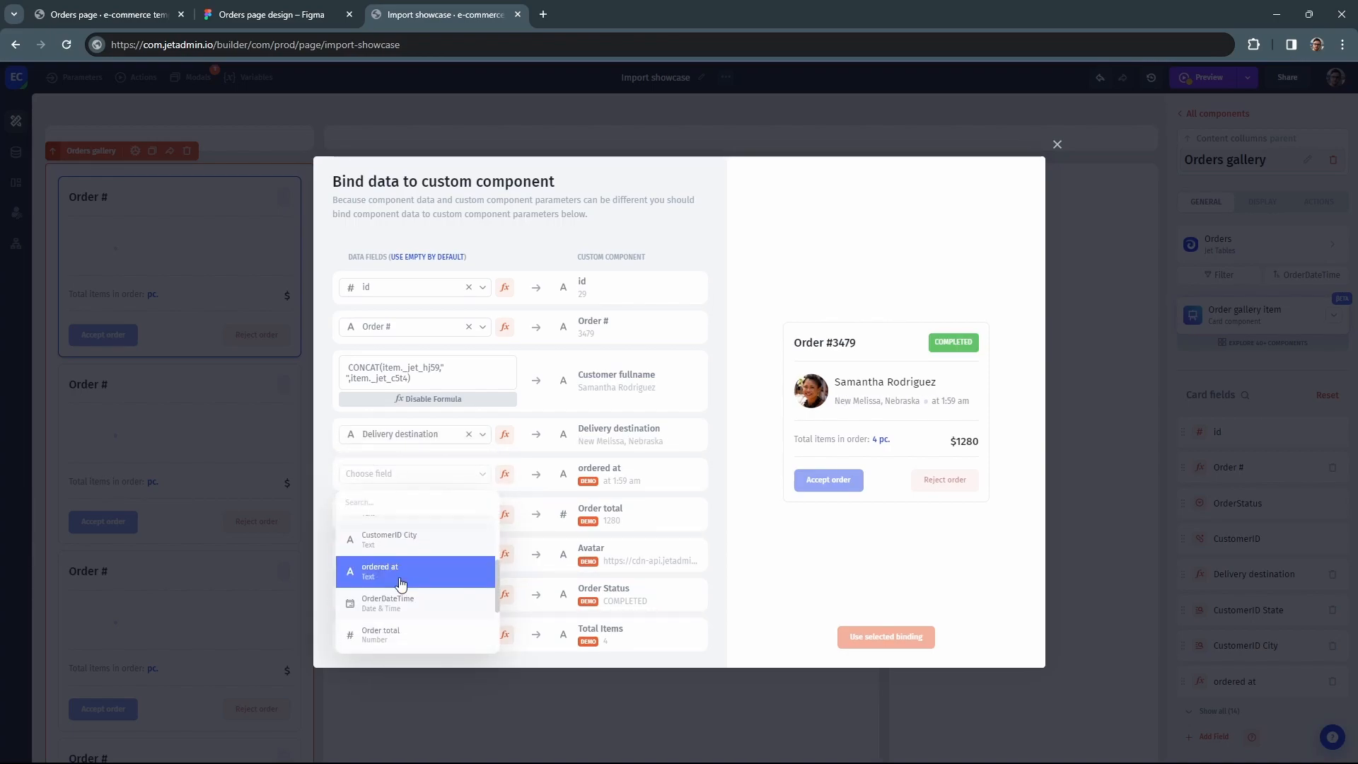
pyautogui.click(417, 585)
# Bind Order total to the Order total field and Avatar to the Customer Avatar URL field.
pyautogui.click(435, 521)
pyautogui.scroll(-3, 413, 608)
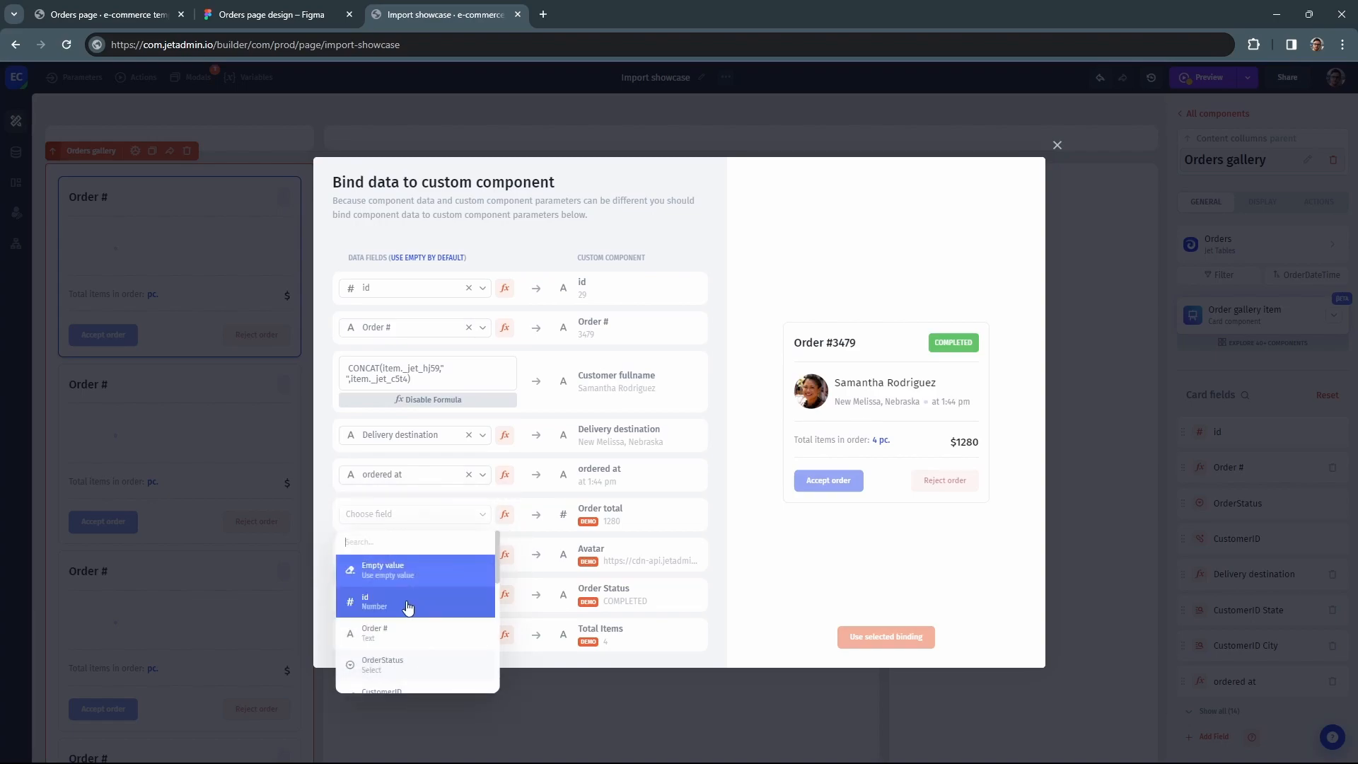
pyautogui.scroll(-3, 412, 611)
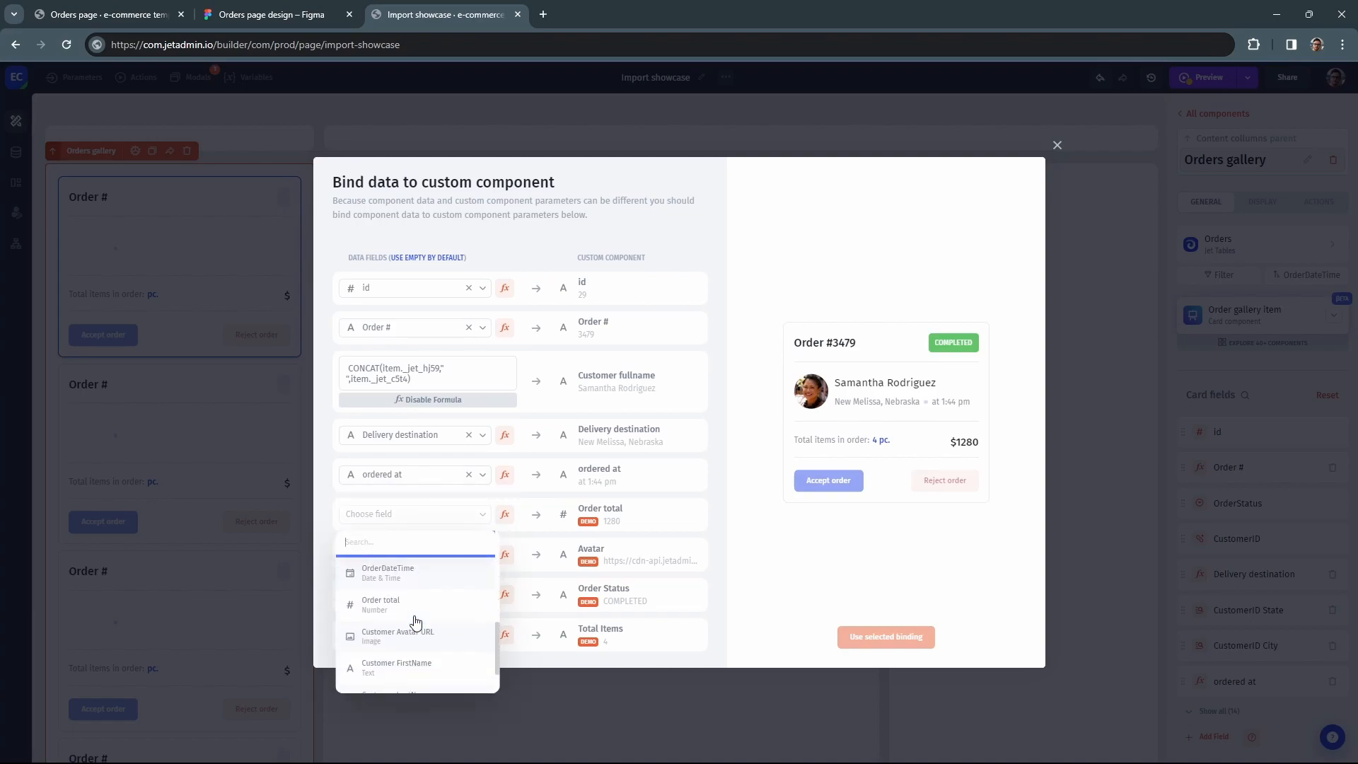
pyautogui.click(413, 614)
pyautogui.click(423, 561)
pyautogui.scroll(-5, 410, 647)
pyautogui.scroll(4, 408, 677)
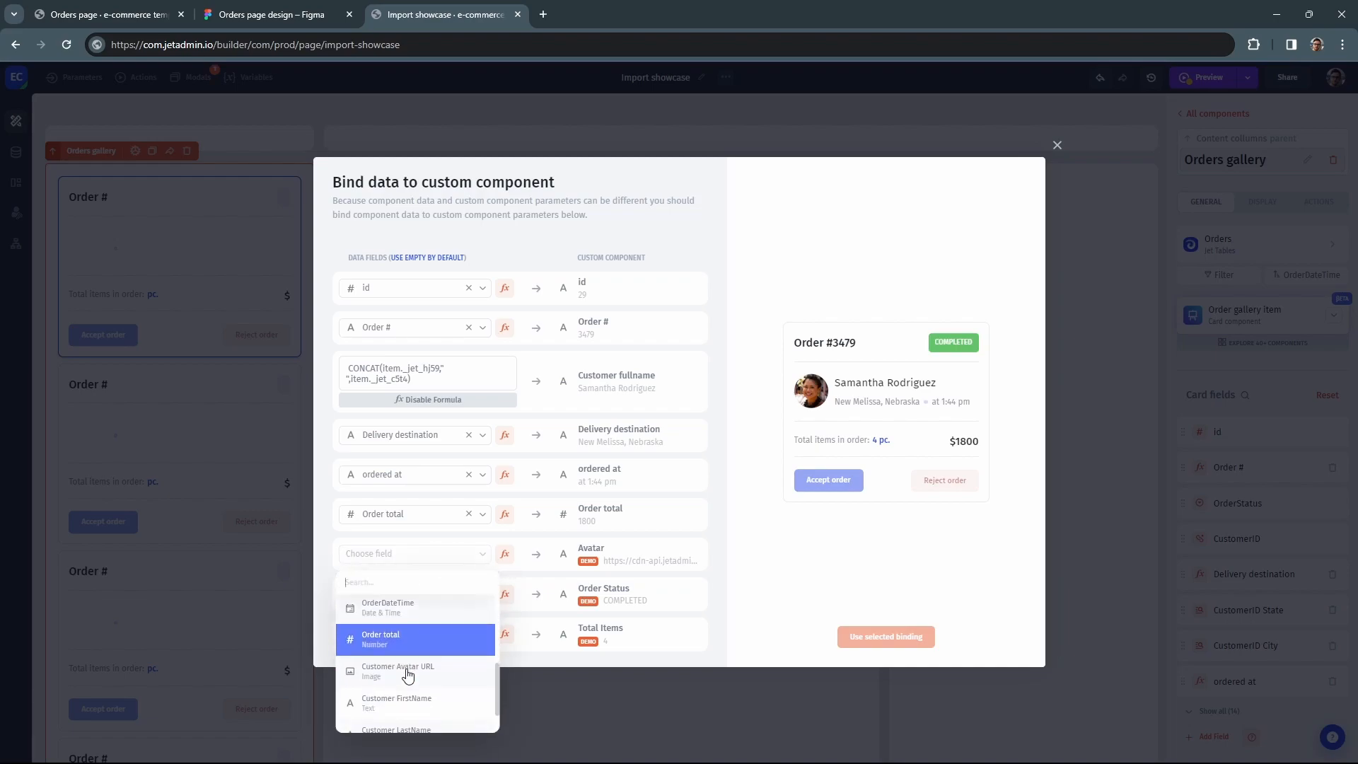
pyautogui.click(409, 620)
# Bind Order Status to OrderStatus and Total Items to total items, and apply the selected binding.
pyautogui.click(431, 589)
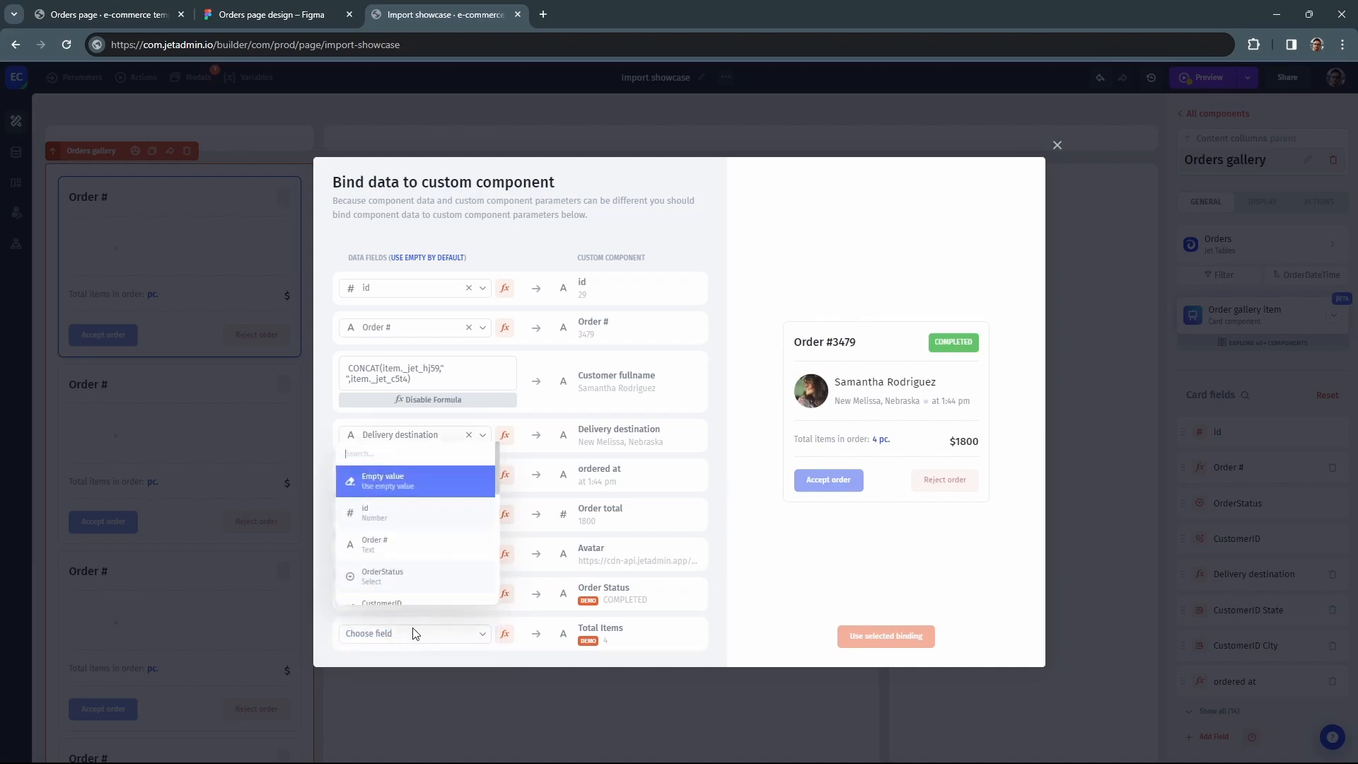
pyautogui.scroll(-2, 439, 538)
pyautogui.click(421, 505)
pyautogui.click(447, 635)
pyautogui.scroll(-3, 433, 558)
pyautogui.scroll(-2, 433, 558)
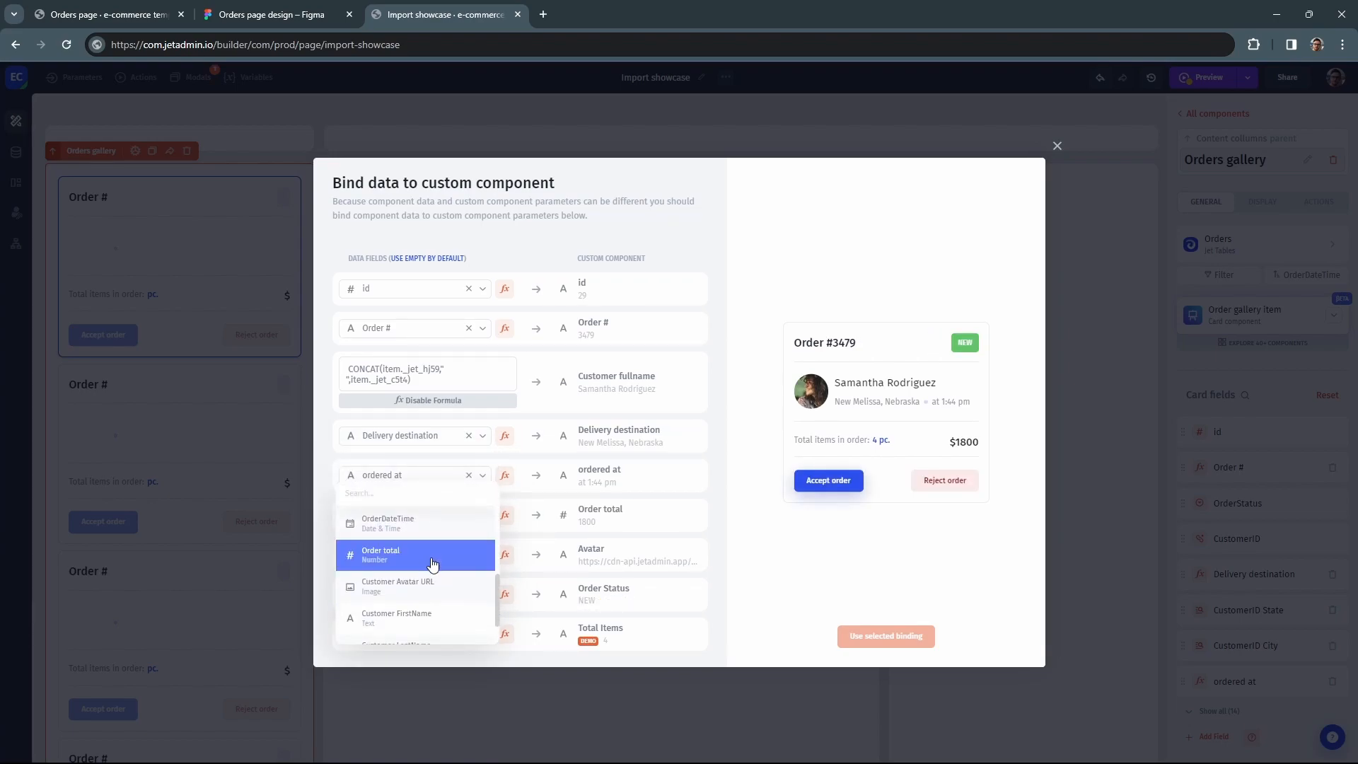
pyautogui.click(444, 635)
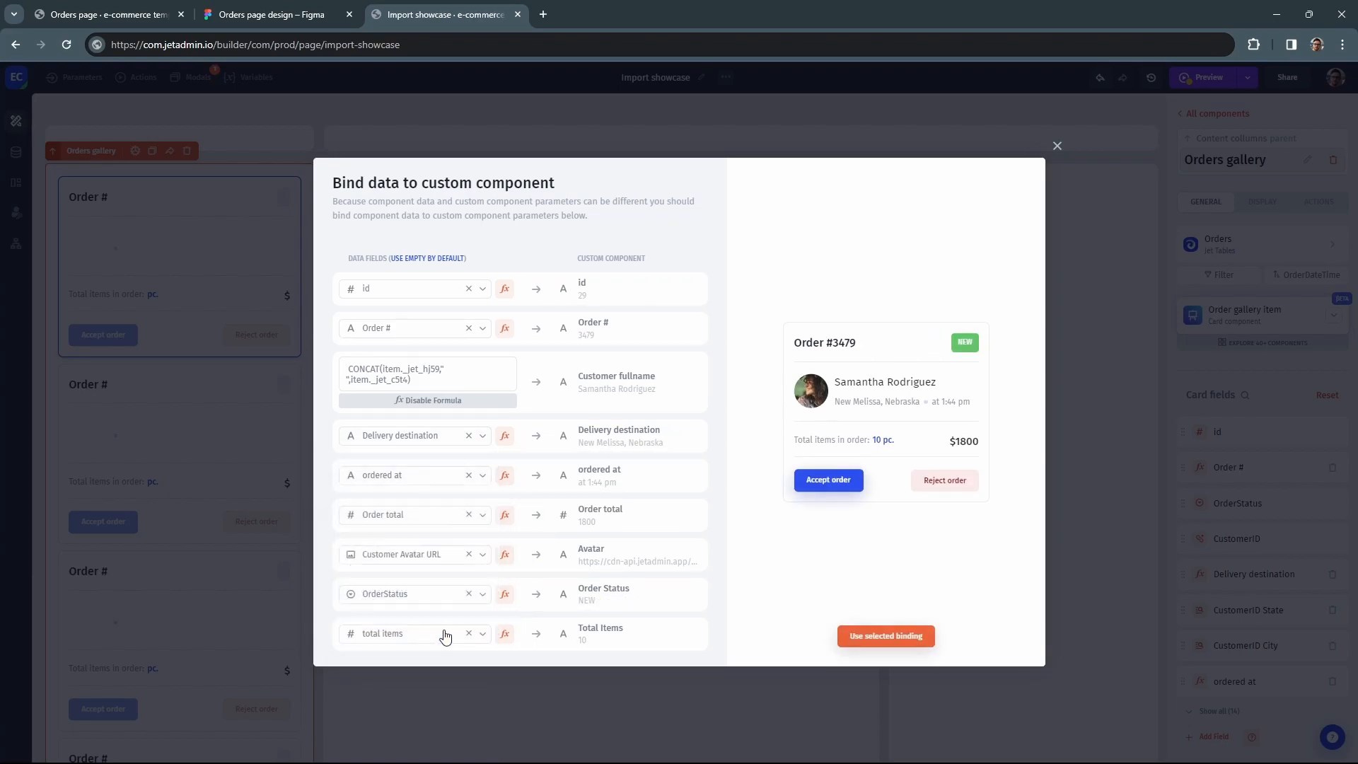
pyautogui.click(910, 644)
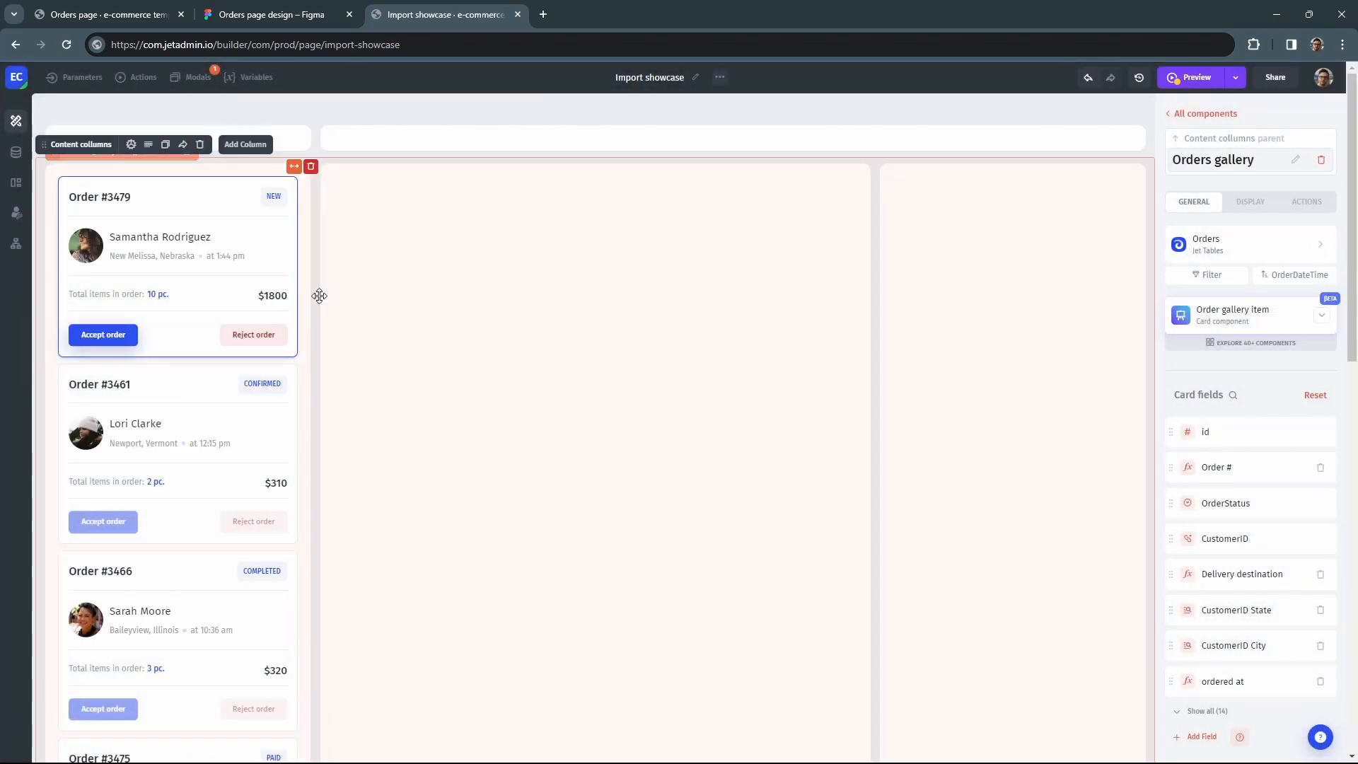
# Deselect the gallery and look through its order cards on the Import showcase page.
pyautogui.moveTo(318, 297)
pyautogui.mouseDown()
pyautogui.moveTo(357, 298)
pyautogui.moveTo(307, 297)
pyautogui.moveTo(361, 307)
pyautogui.moveTo(273, 306)
pyautogui.moveTo(387, 313)
pyautogui.moveTo(314, 314)
pyautogui.mouseUp()
pyautogui.click(509, 106)
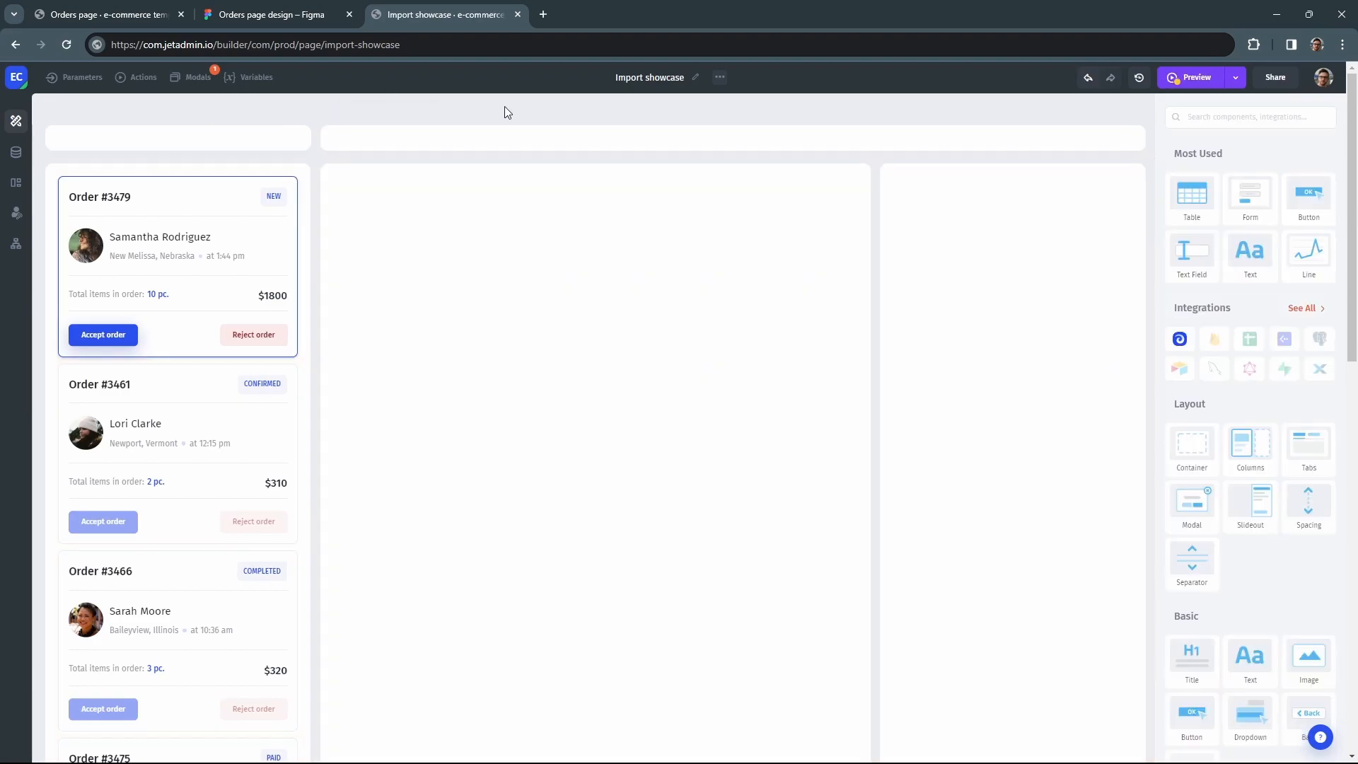
pyautogui.scroll(-4, 203, 440)
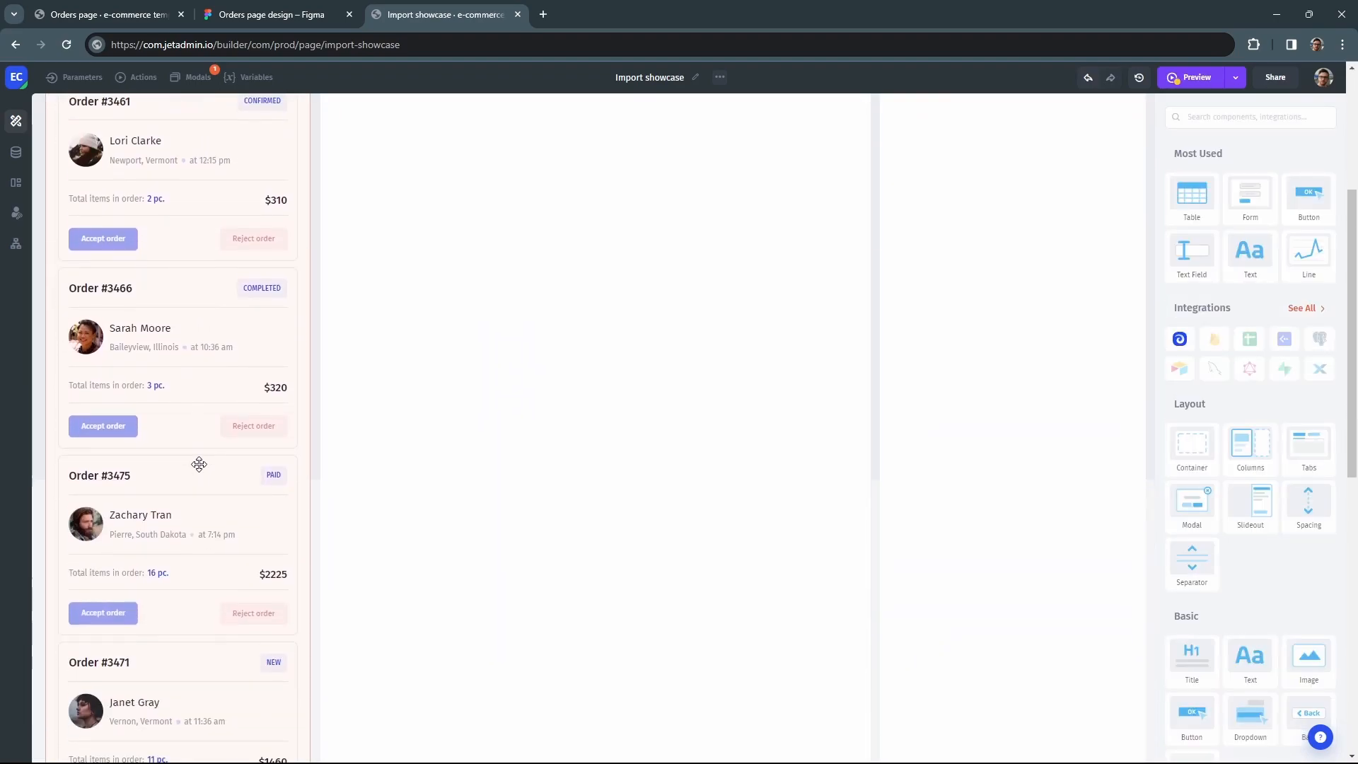
pyautogui.scroll(4, 198, 465)
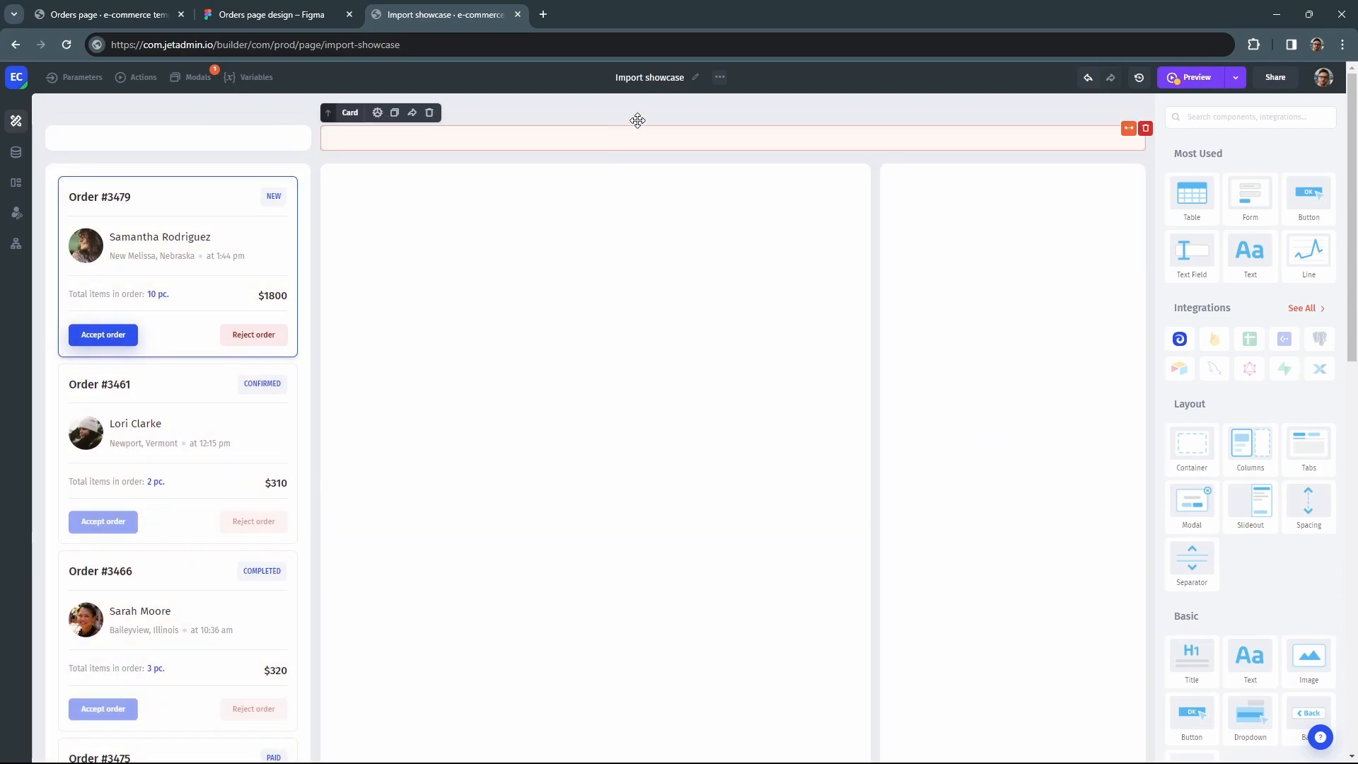
# Switch to the Orders page, inspect its gallery, order details table, credit card and order status components, and preview the page.
pyautogui.hotkey('ctrl', '1')
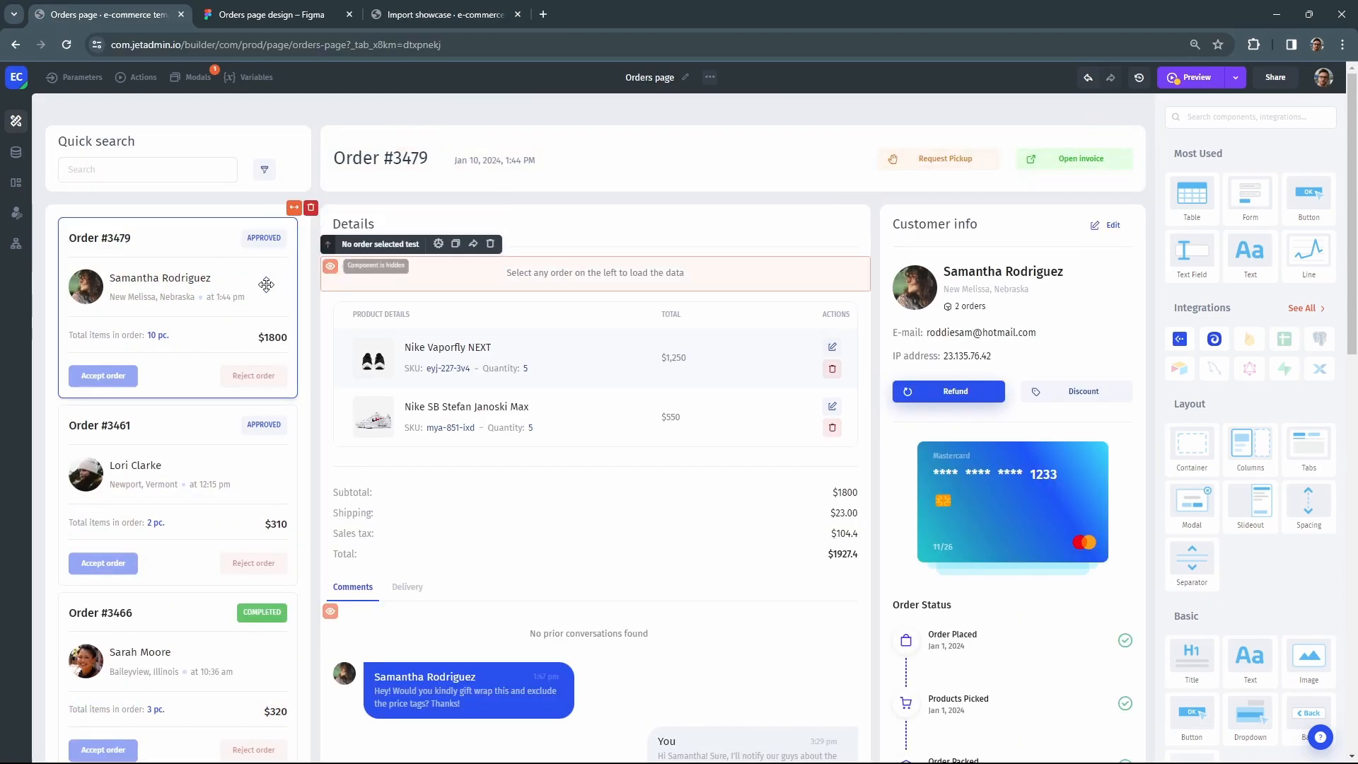
pyautogui.click(242, 287)
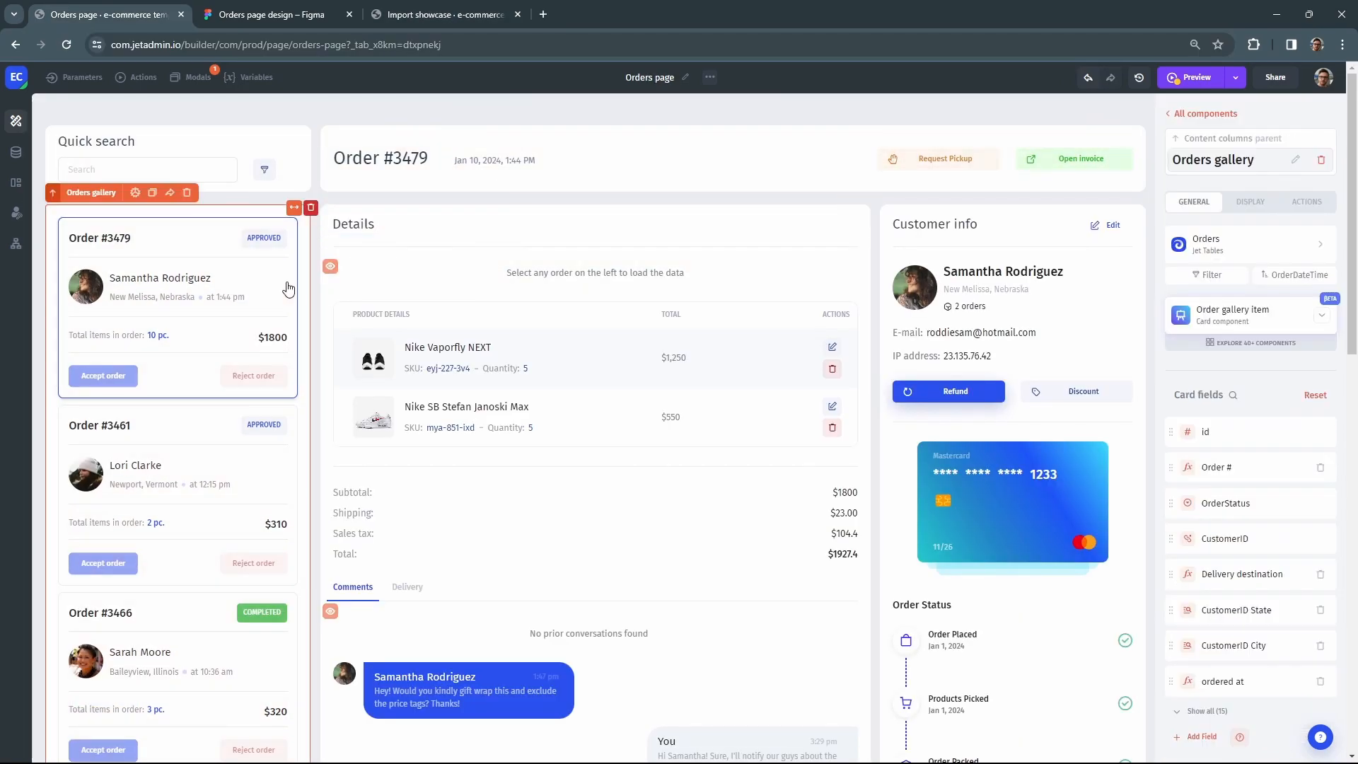
pyautogui.click(536, 341)
pyautogui.click(983, 333)
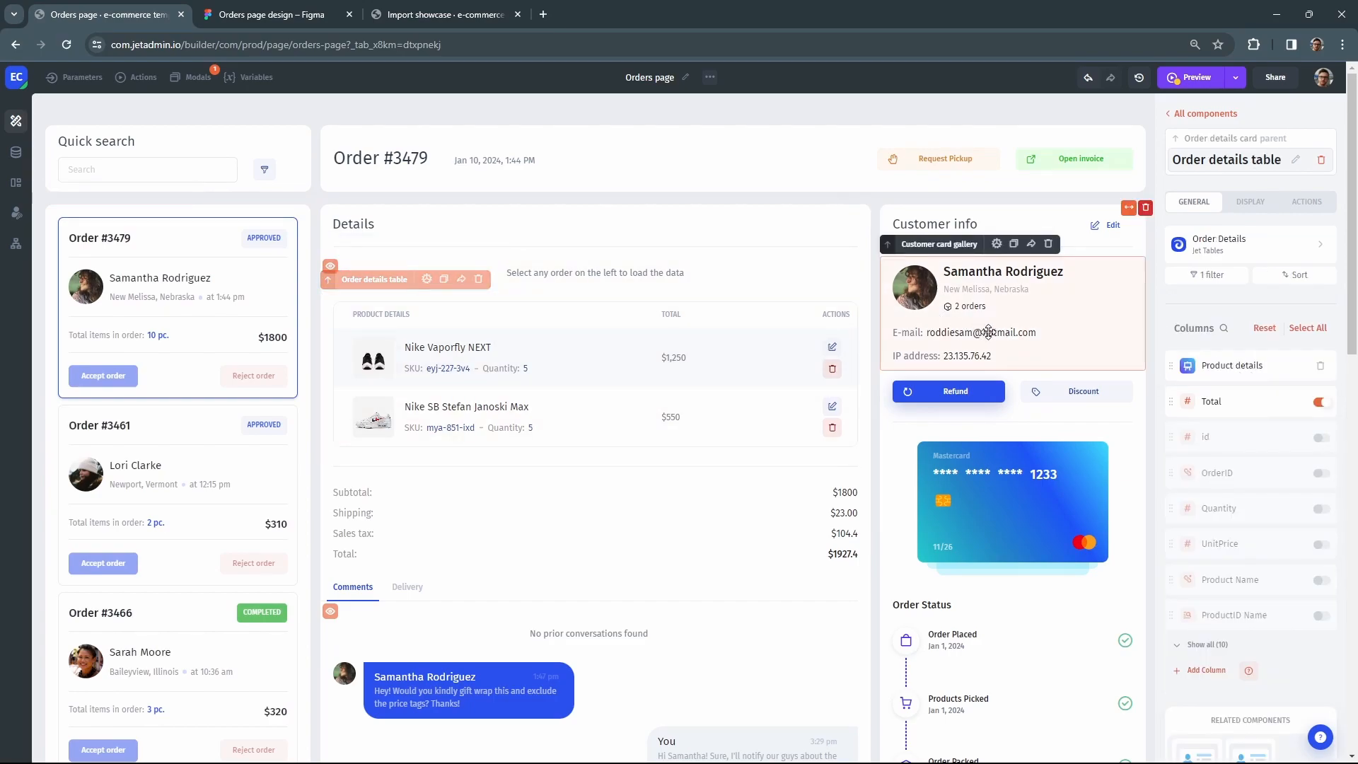
pyautogui.click(1003, 453)
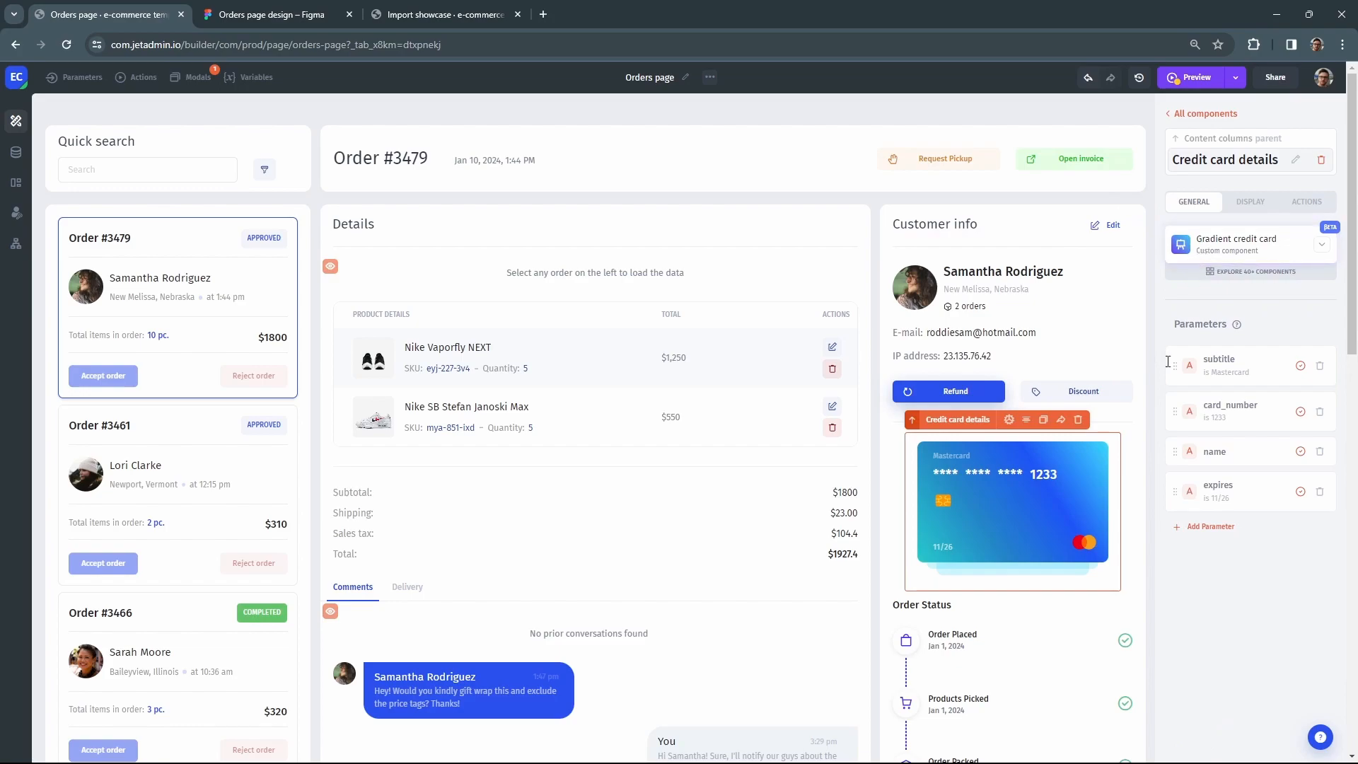
pyautogui.click(935, 635)
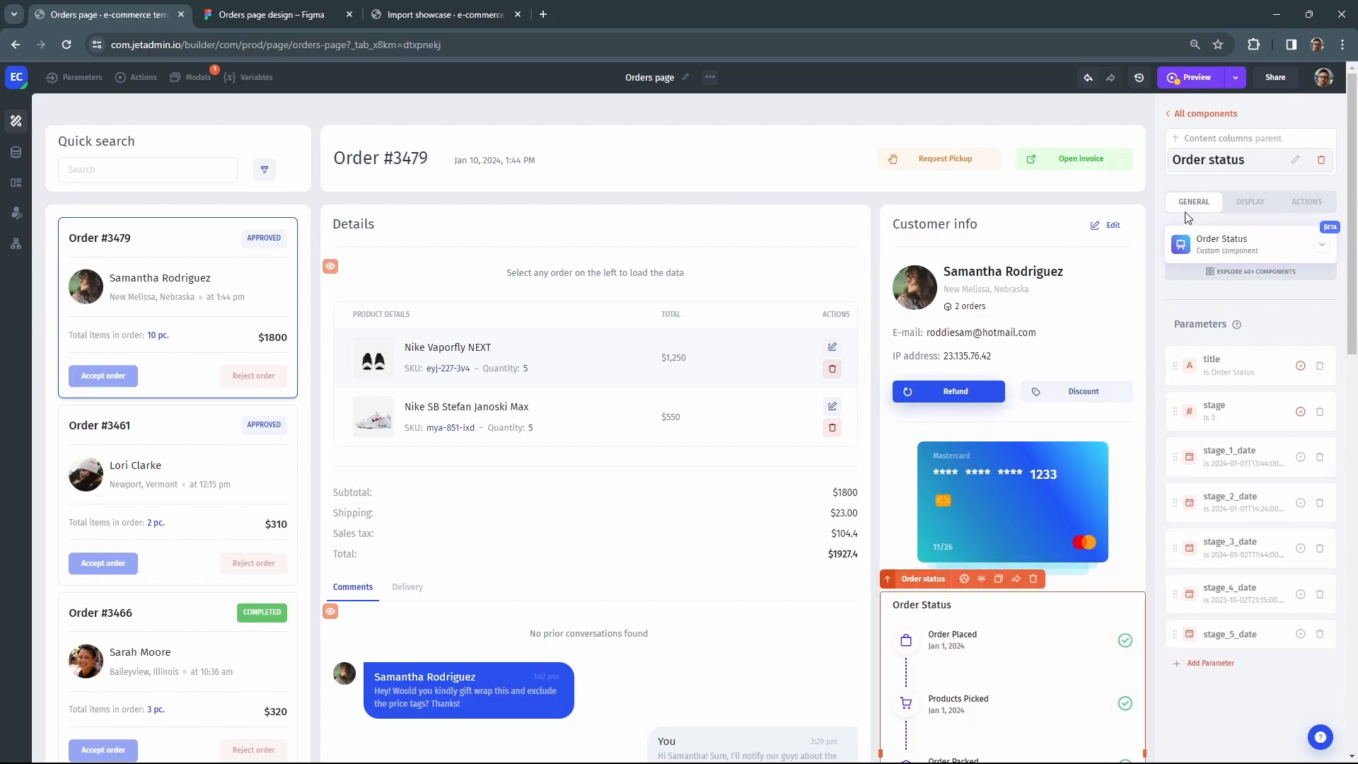
pyautogui.click(1195, 78)
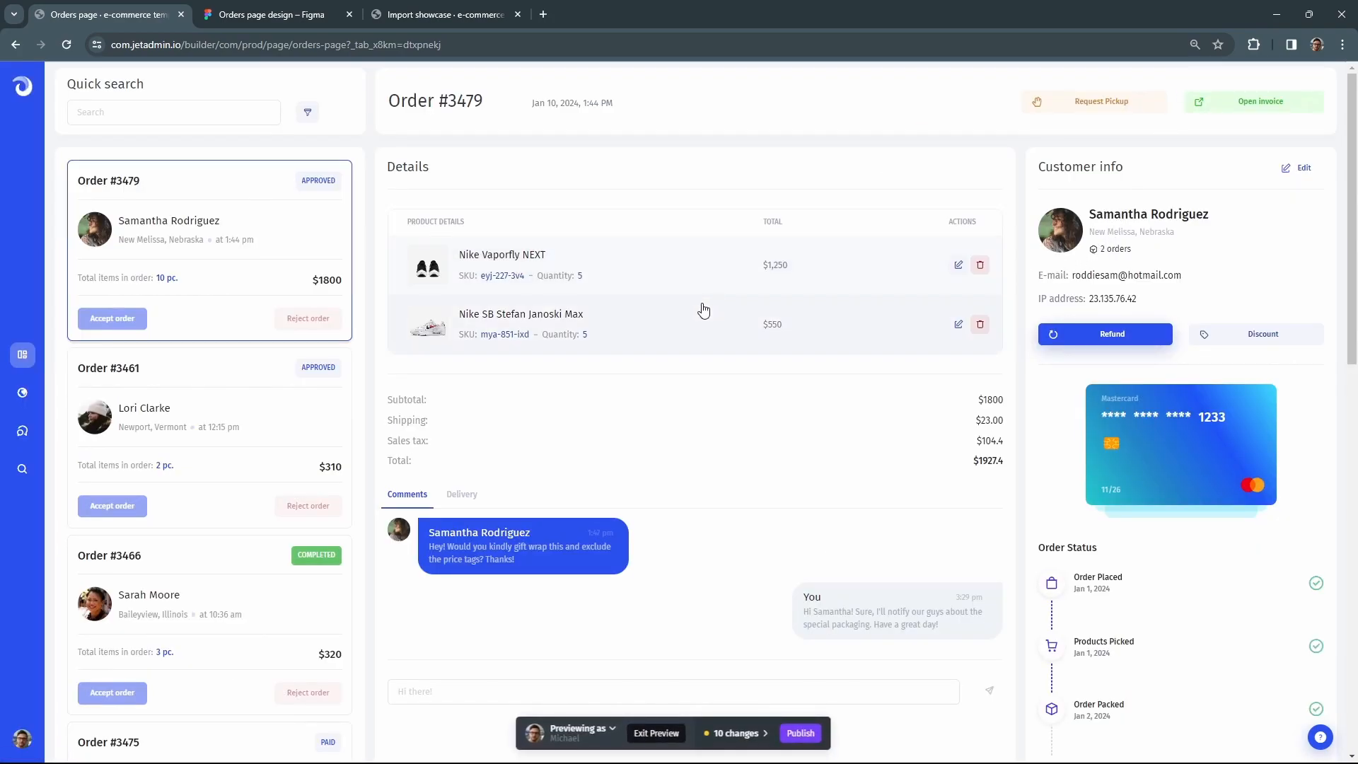